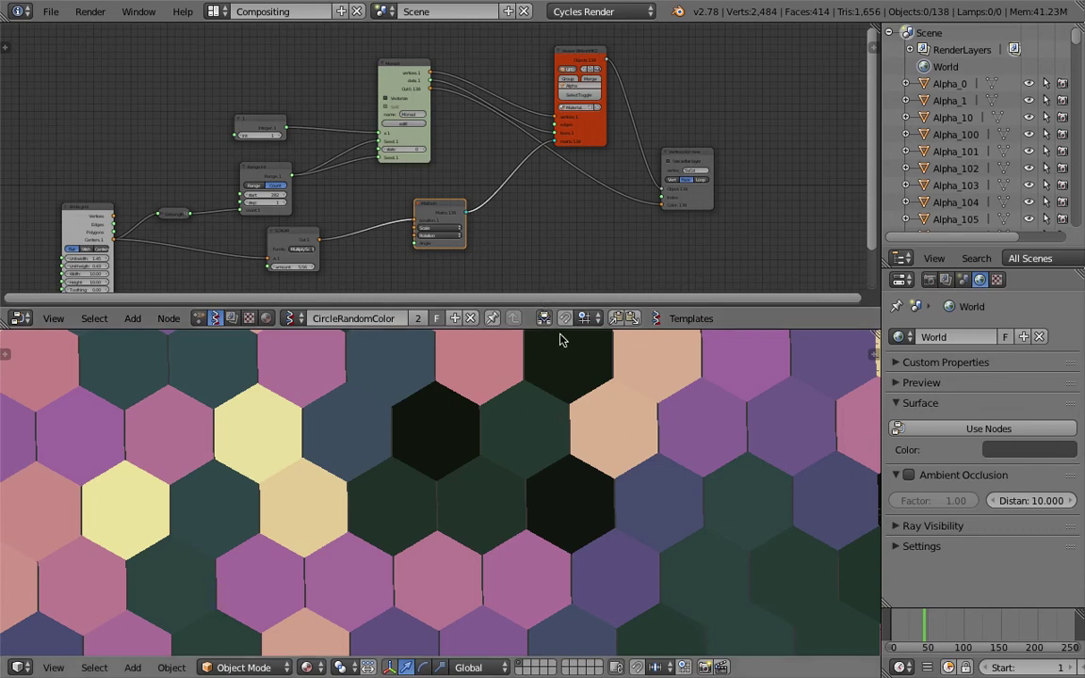
Step: Examine the coloured hexagon pattern in the 3D view and the node tree that generates it
left_click_drag(557, 328, 546, 290)
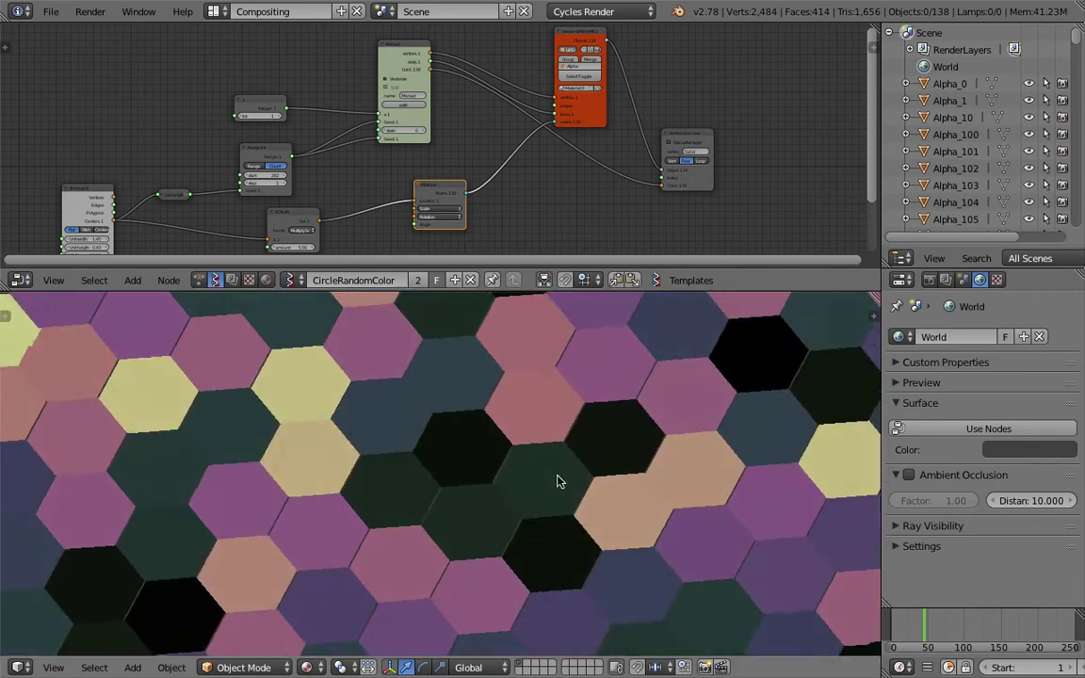
middle_click_drag(488, 483, 469, 470)
scroll(469, 470, "down", 3)
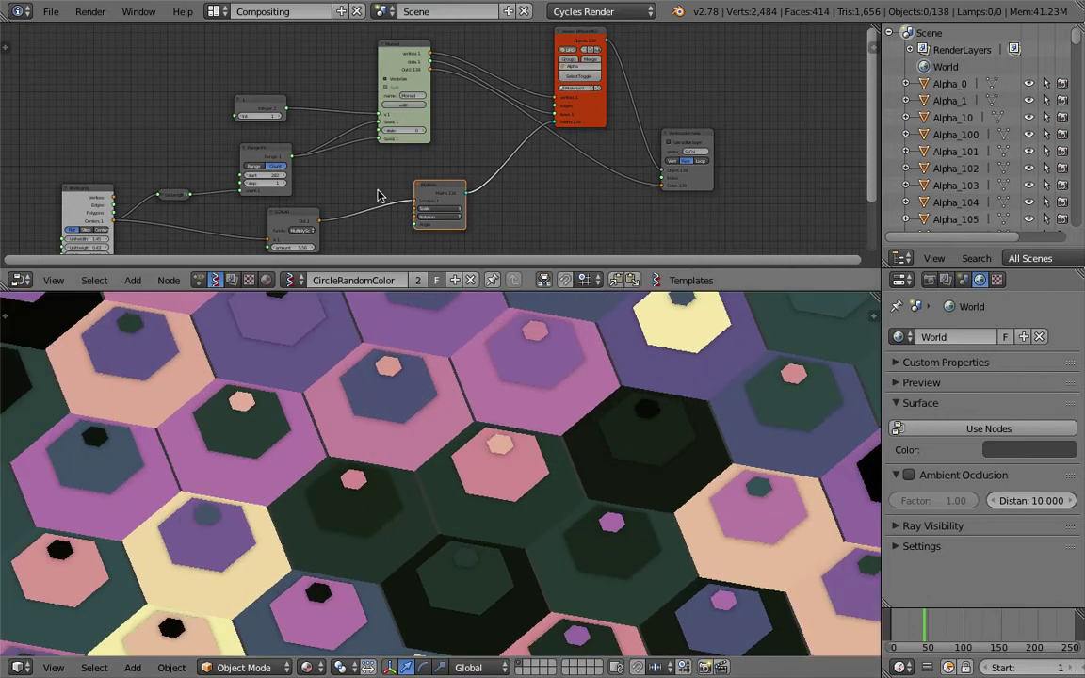
middle_click_drag(381, 194, 437, 167)
left_click_drag(515, 293, 512, 314)
middle_click_drag(586, 552, 581, 582)
scroll(407, 201, "up", 4)
middle_click_drag(407, 201, 509, 282)
scroll(449, 226, "up", 1)
scroll(438, 429, "up", 1)
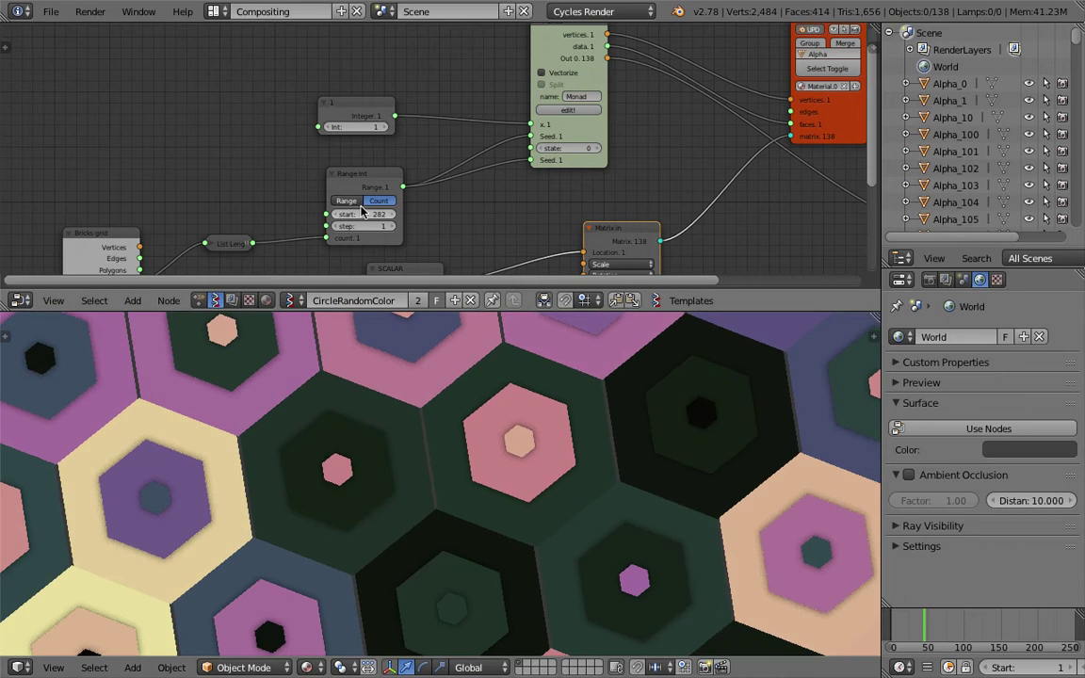
Step: Set the integer feeding the Monad node's x input to 4
left_click(382, 128)
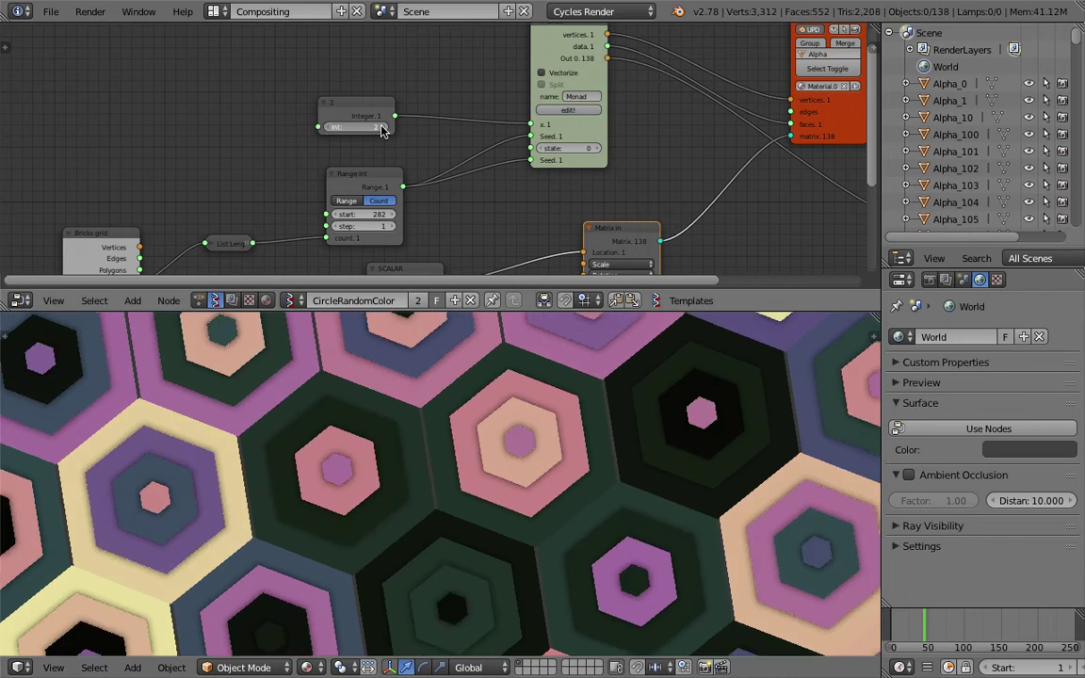
left_click(381, 129)
left_click(381, 128)
scroll(507, 471, "down", 1)
Step: Set the Range Int node's start value to 318 to vary the random colours
middle_click_drag(353, 171, 339, 125)
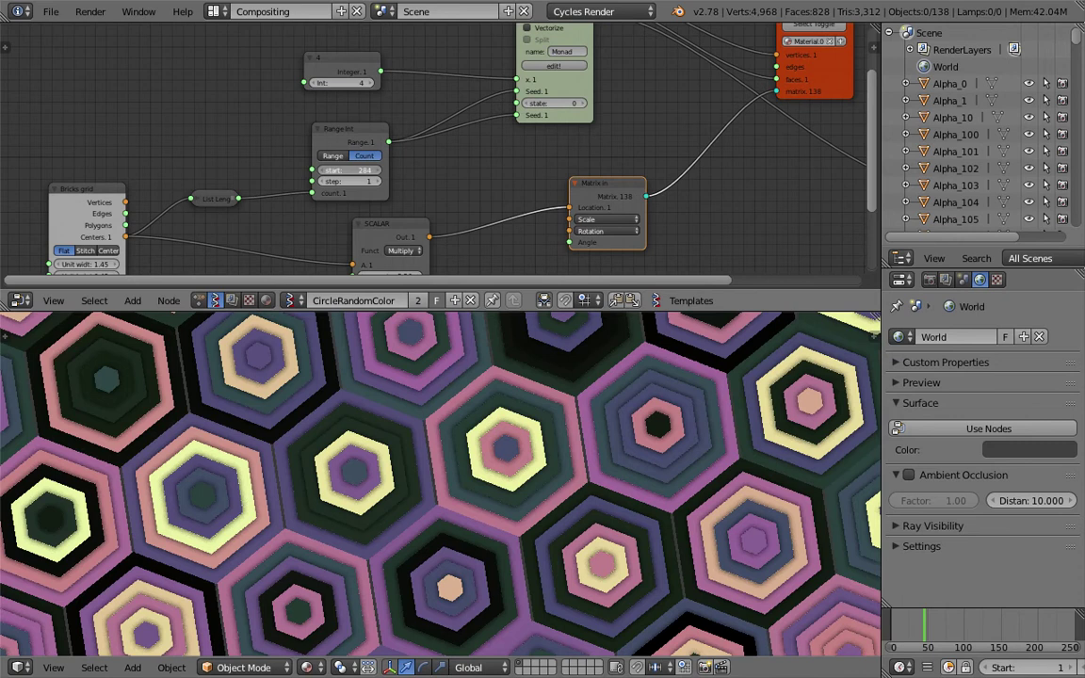
left_click_drag(350, 171, 382, 171)
middle_click_drag(463, 183, 466, 114)
middle_click_drag(290, 177, 329, 166)
middle_click_drag(495, 104, 334, 206)
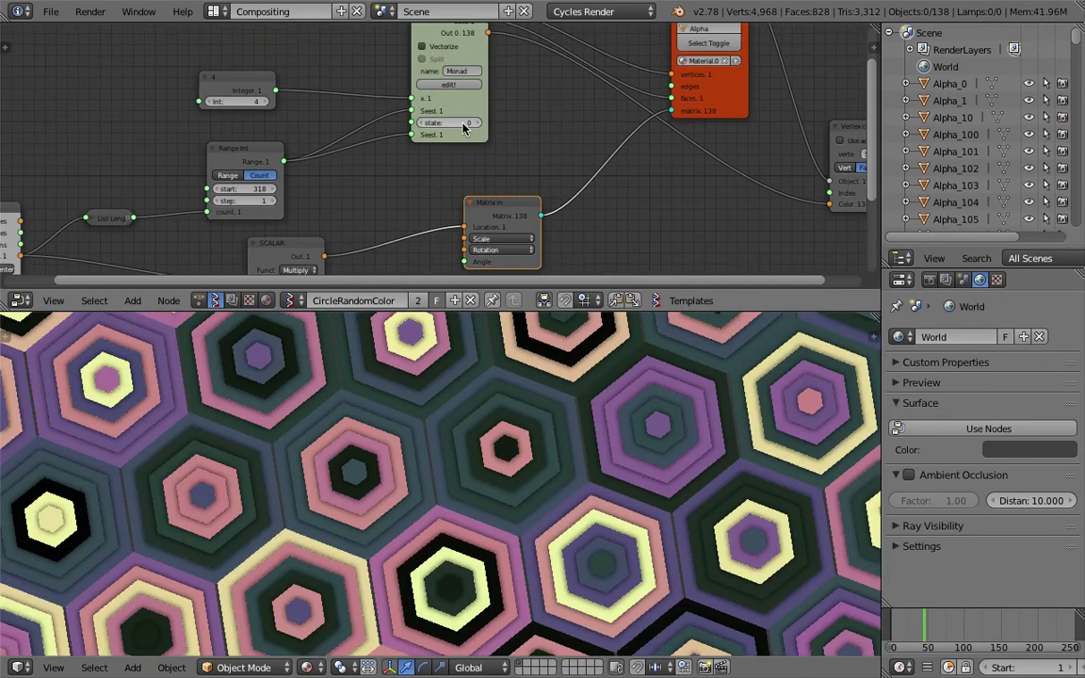
Step: Try the next state value on the Monad node, and set it back to 0
left_click(477, 123)
scroll(480, 471, "down", 4)
scroll(516, 487, "up", 2)
scroll(537, 468, "up", 1)
middle_click_drag(536, 468, 520, 452)
left_click(425, 124)
Step: Set the Range Int node's start value to 348
scroll(569, 465, "down", 1)
scroll(669, 479, "down", 1)
middle_click_drag(415, 271, 400, 259)
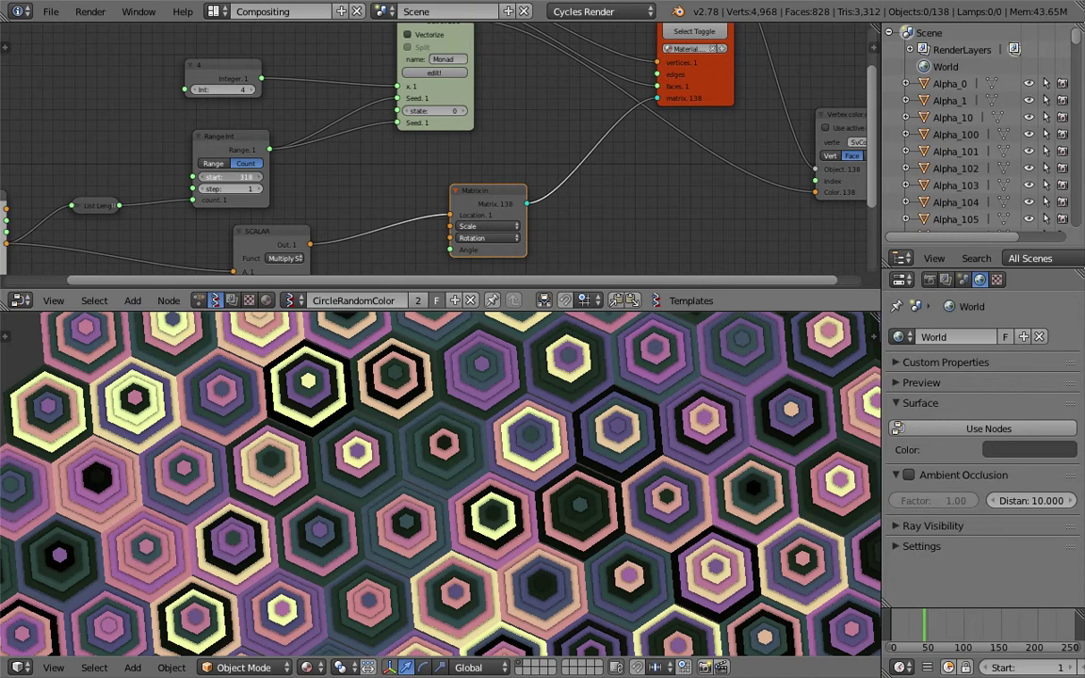
left_click_drag(232, 177, 260, 177)
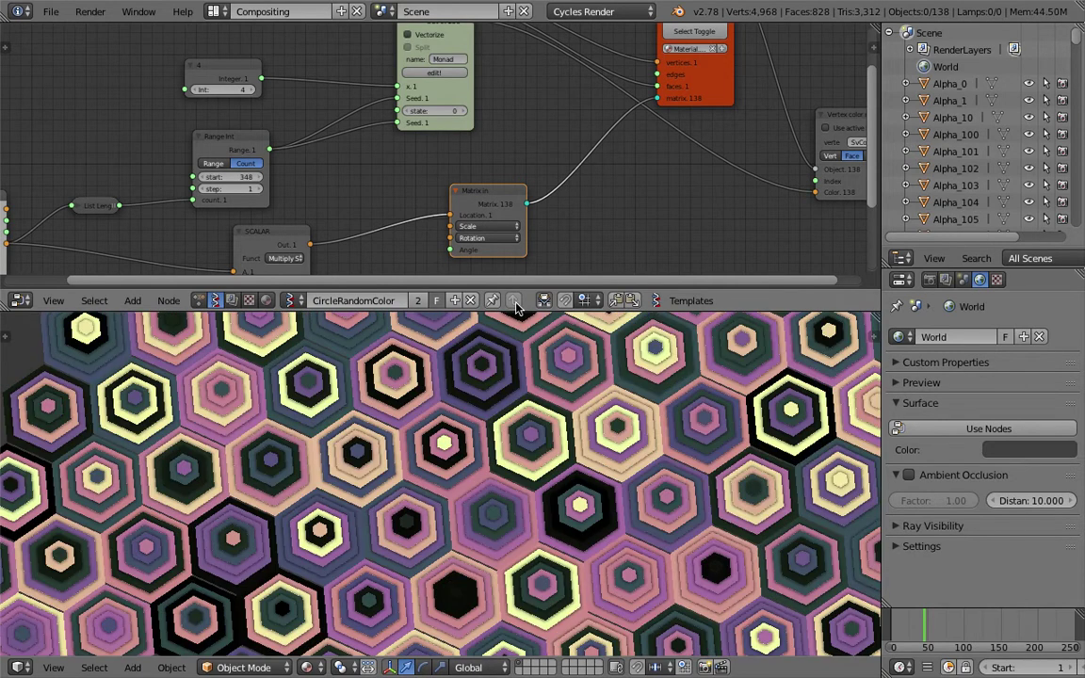
Step: Enlarge the node editor and reposition the Viewer BMeshMK2 and Monad nodes
left_click_drag(520, 311, 529, 337)
scroll(494, 294, "down", 3)
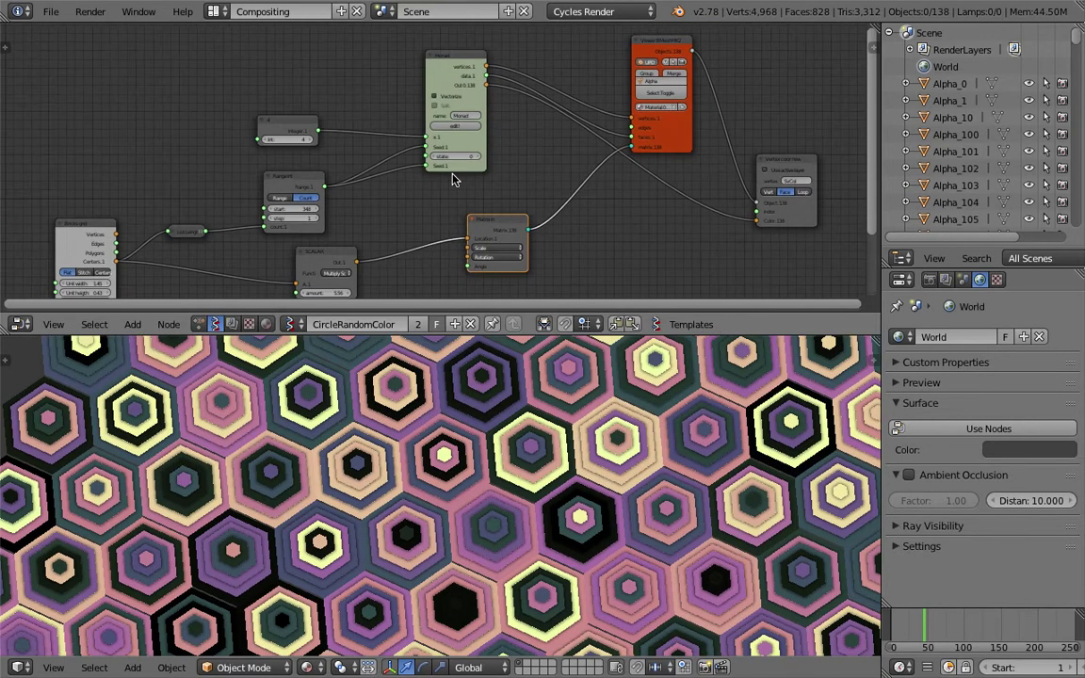
middle_click_drag(472, 119, 440, 141)
scroll(442, 143, "up", 4)
middle_click_drag(591, 124, 348, 154)
scroll(348, 154, "up", 1)
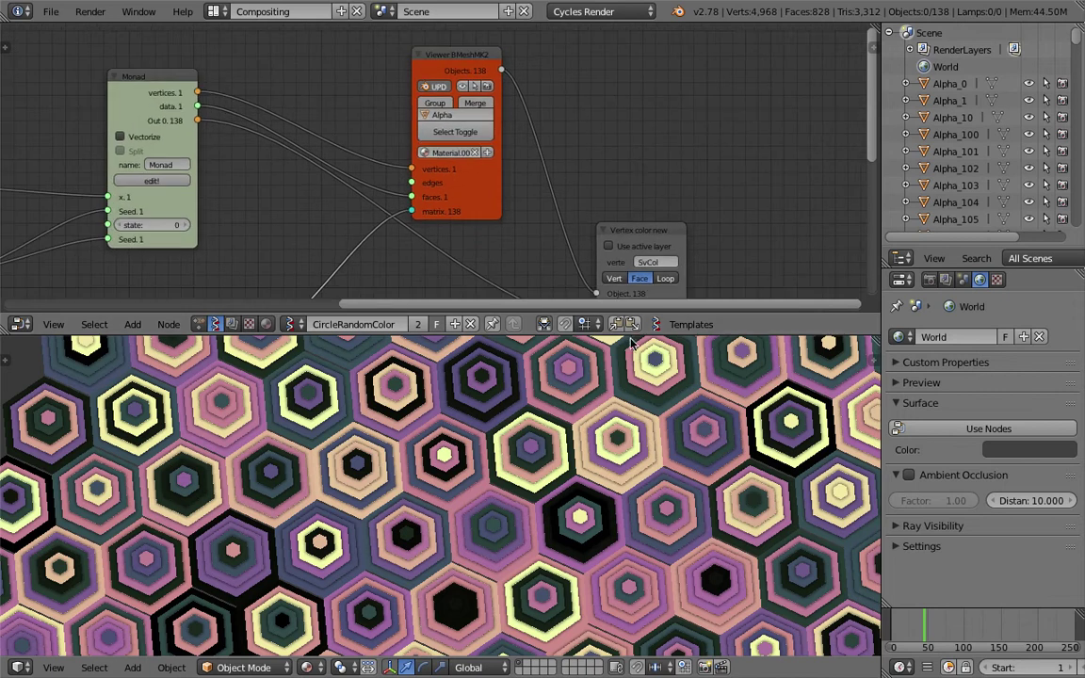
left_click_drag(634, 334, 629, 429)
left_click_drag(477, 88, 491, 67)
left_click(167, 98)
middle_click_drag(445, 117, 436, 137)
left_click_drag(458, 76, 452, 65)
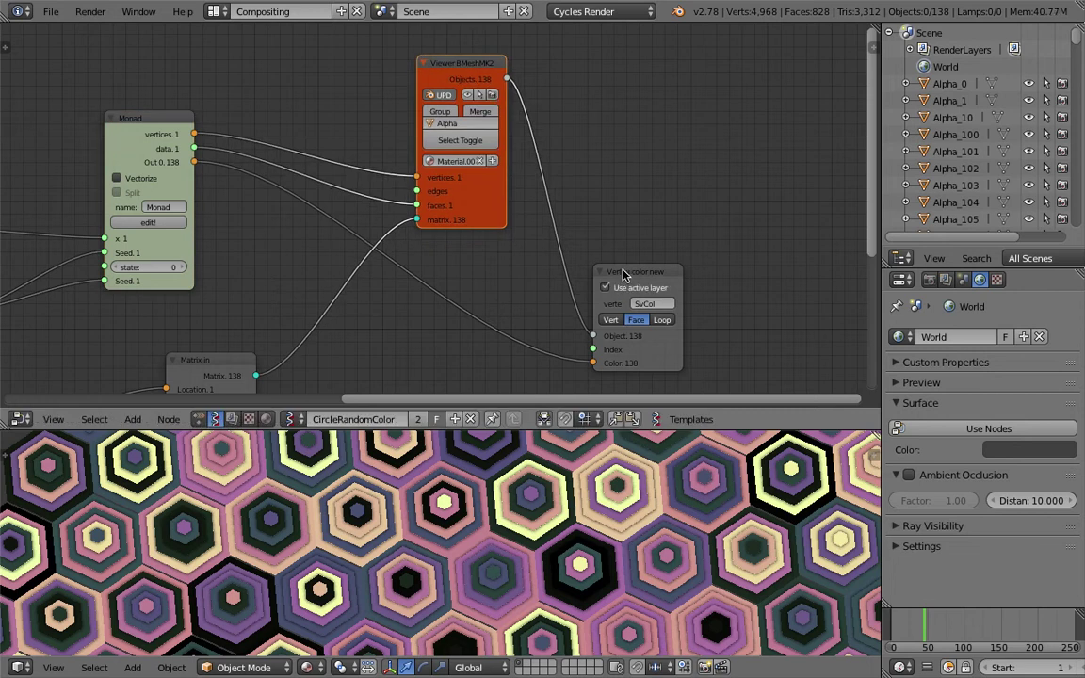
left_click_drag(149, 120, 191, 126)
Step: Examine the Monad node's inputs and outputs and how they connect to the surrounding nodes
middle_click_drag(225, 131, 328, 167)
middle_click_drag(495, 232, 488, 205)
middle_click_drag(533, 469, 481, 447)
scroll(378, 287, "down", 1)
middle_click_drag(377, 287, 511, 276)
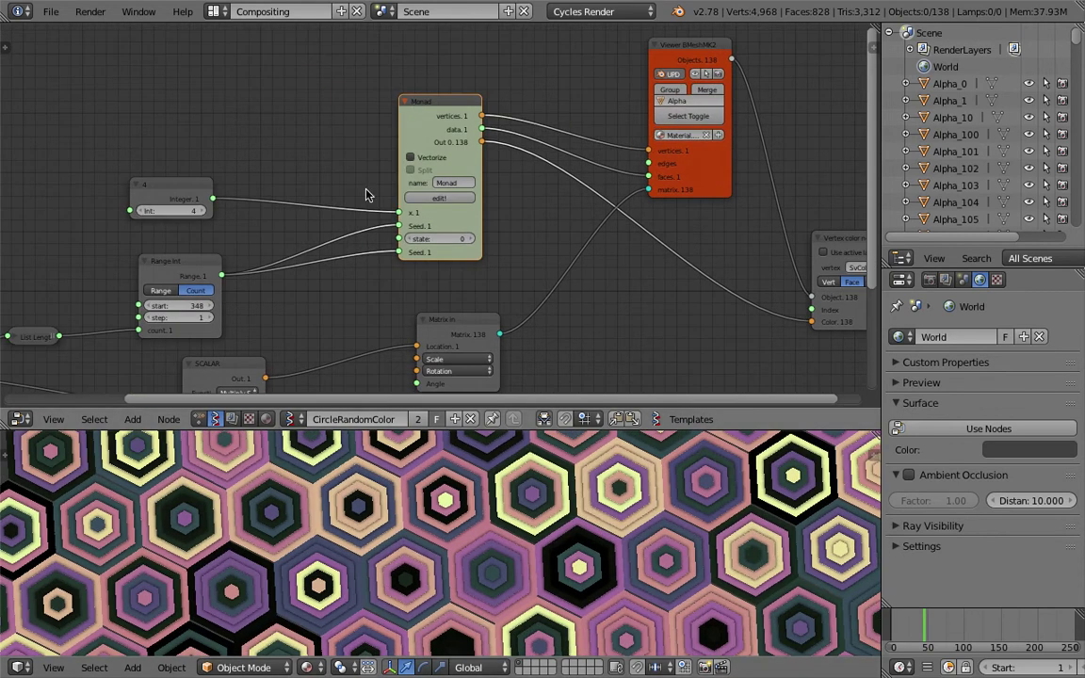
scroll(433, 150, "up", 3)
middle_click_drag(414, 148, 363, 187)
middle_click_drag(461, 194, 413, 203)
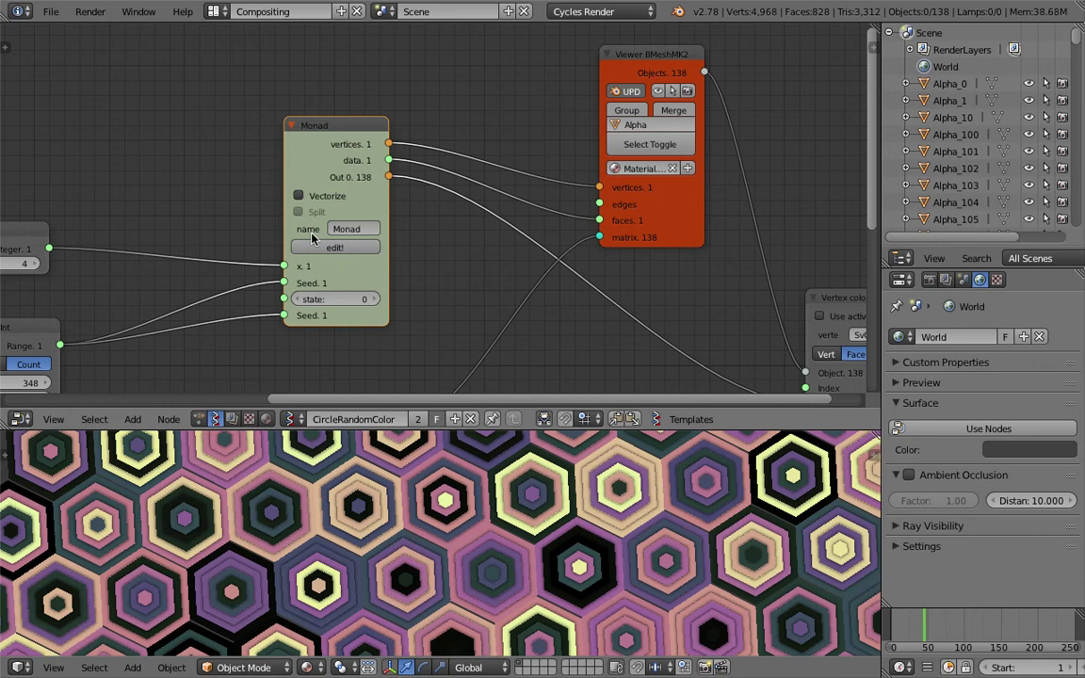
middle_click_drag(247, 241, 404, 170)
scroll(437, 186, "down", 3)
scroll(424, 177, "up", 1)
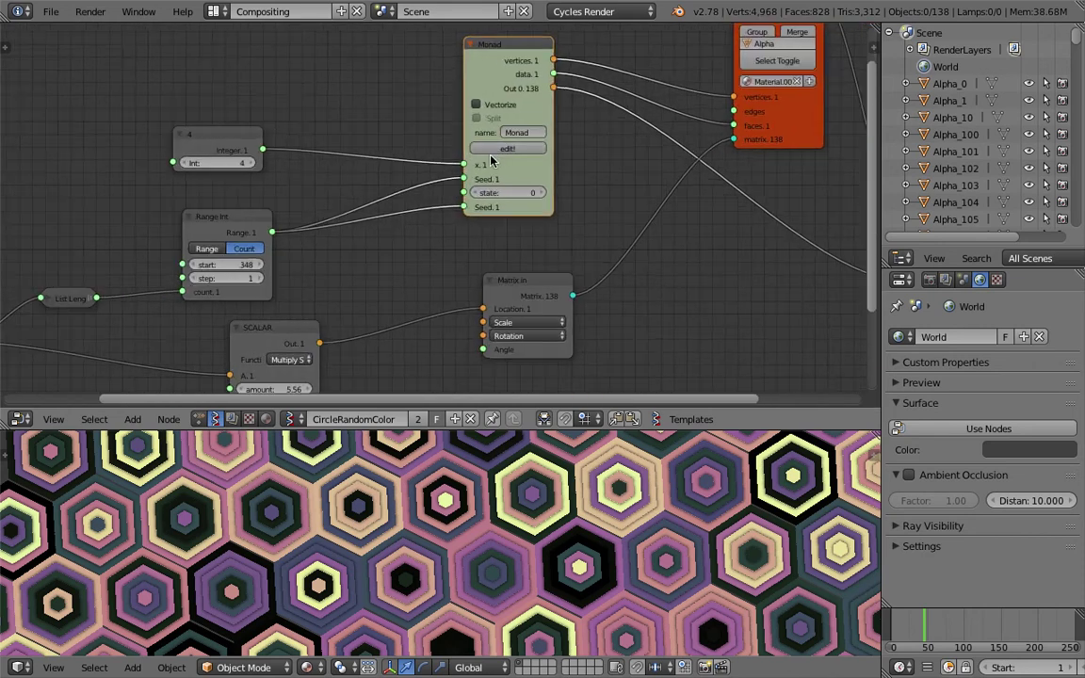
Step: Open the Monad node's group for editing and look over the nodes inside it
left_click(494, 152)
scroll(488, 179, "down", 7)
mouse_move(566, 203)
middle_mouse_down()
mouse_move(434, 204)
mouse_move(576, 204)
middle_mouse_up()
scroll(434, 203, "down", 2)
Step: Open the recent file circle_in_circle_in_color_002.blend
left_click(51, 11)
mouse_move(112, 69)
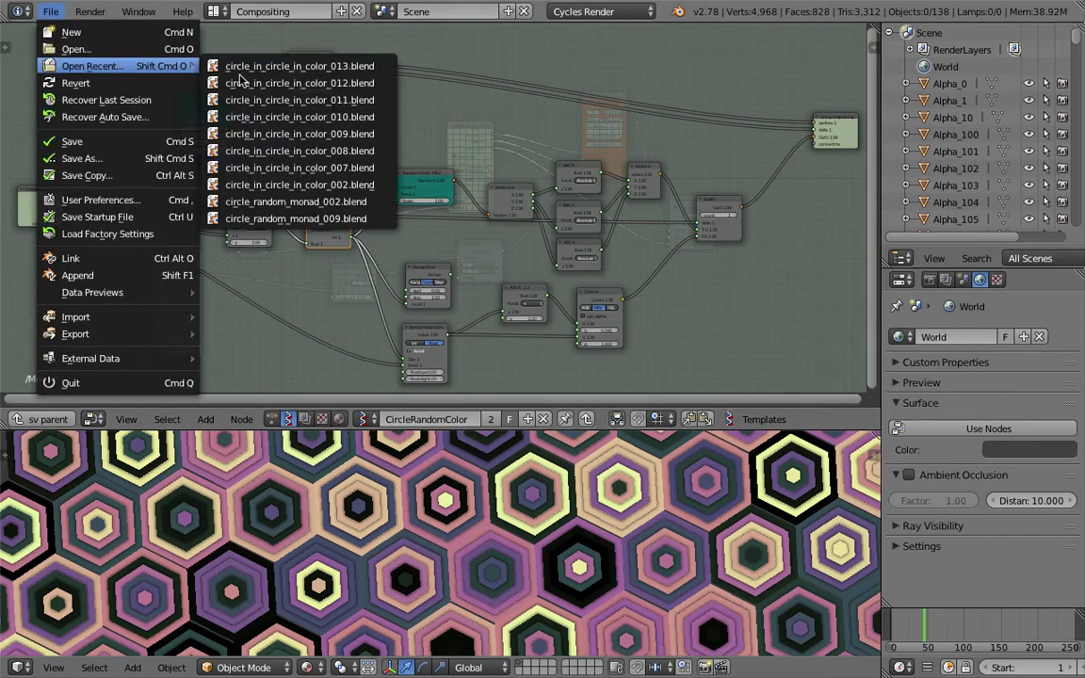
left_click(366, 186)
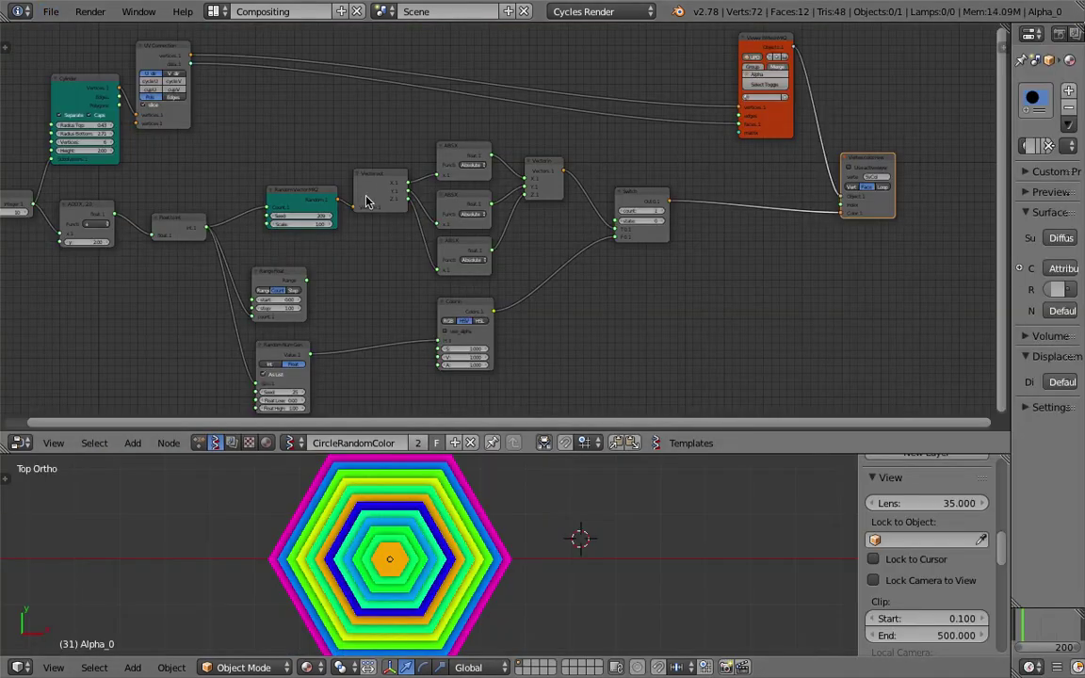
Step: Reposition the Viewer BMeshMK2, vertex color and Switch nodes at the output end of the node tree
middle_click_drag(654, 290, 571, 293)
scroll(575, 287, "up", 2)
left_click_drag(730, 108, 676, 89)
left_click(810, 146)
left_click_drag(811, 146, 724, 115)
middle_click_drag(724, 195, 790, 280)
left_click_drag(633, 274, 602, 254)
middle_click_drag(658, 229, 780, 223)
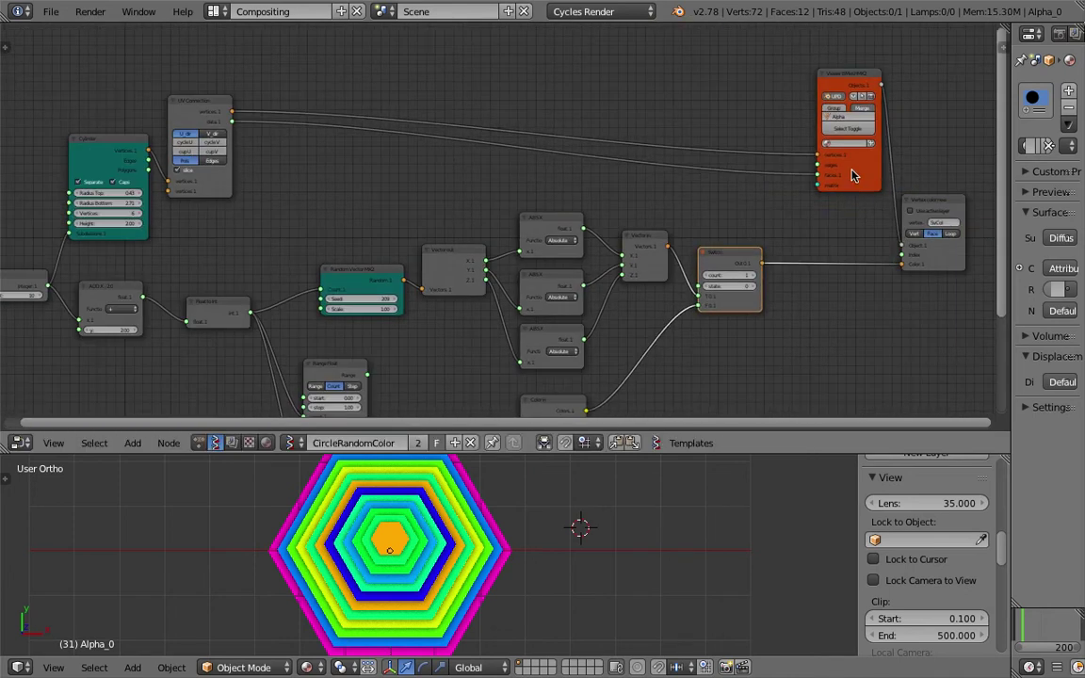
left_click_drag(851, 170, 821, 153)
middle_click_drag(479, 241, 554, 183)
scroll(553, 183, "down", 2)
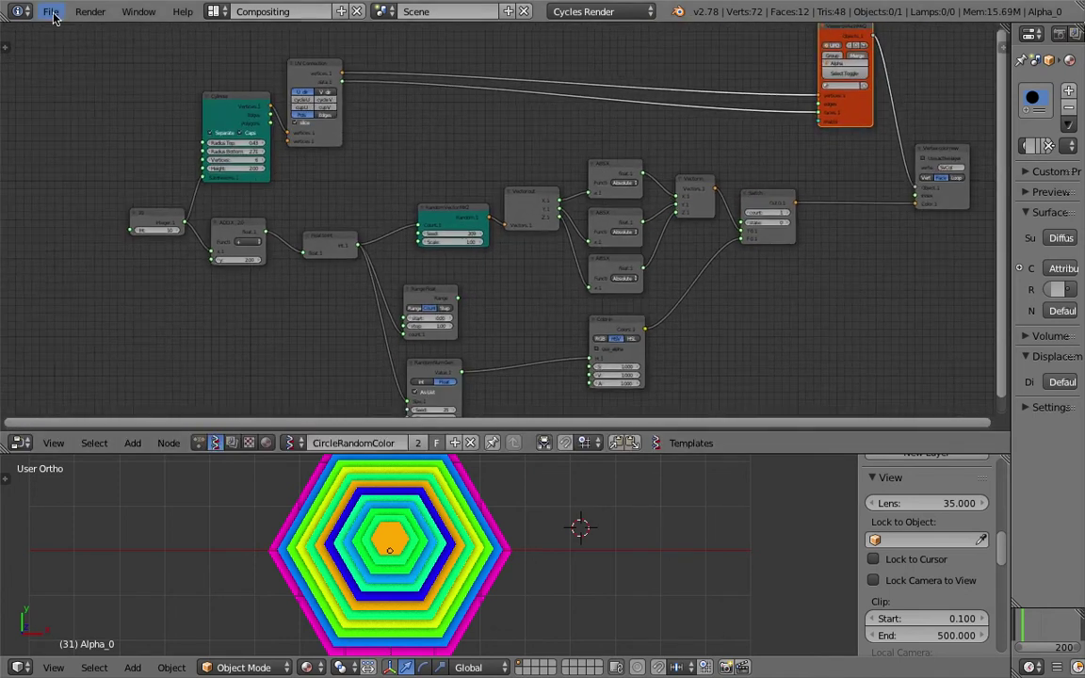
Step: Save the file under the new name circle_in_circle_in_color_014_fix.blend
left_click(53, 13)
left_click(105, 143)
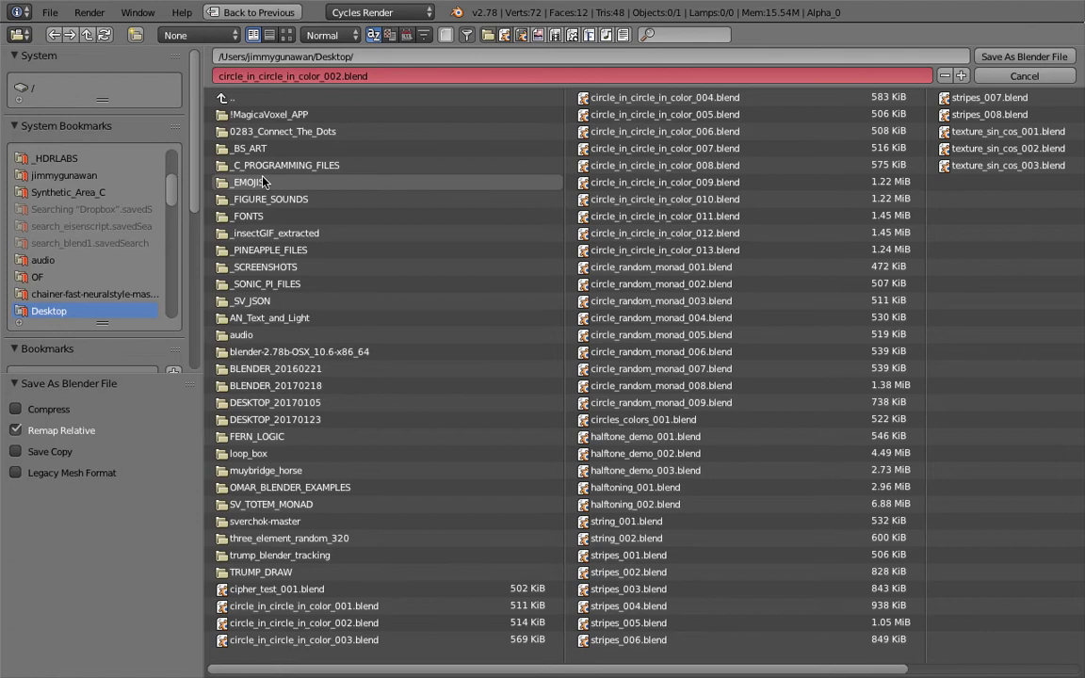
left_click(961, 76)
left_click(961, 76)
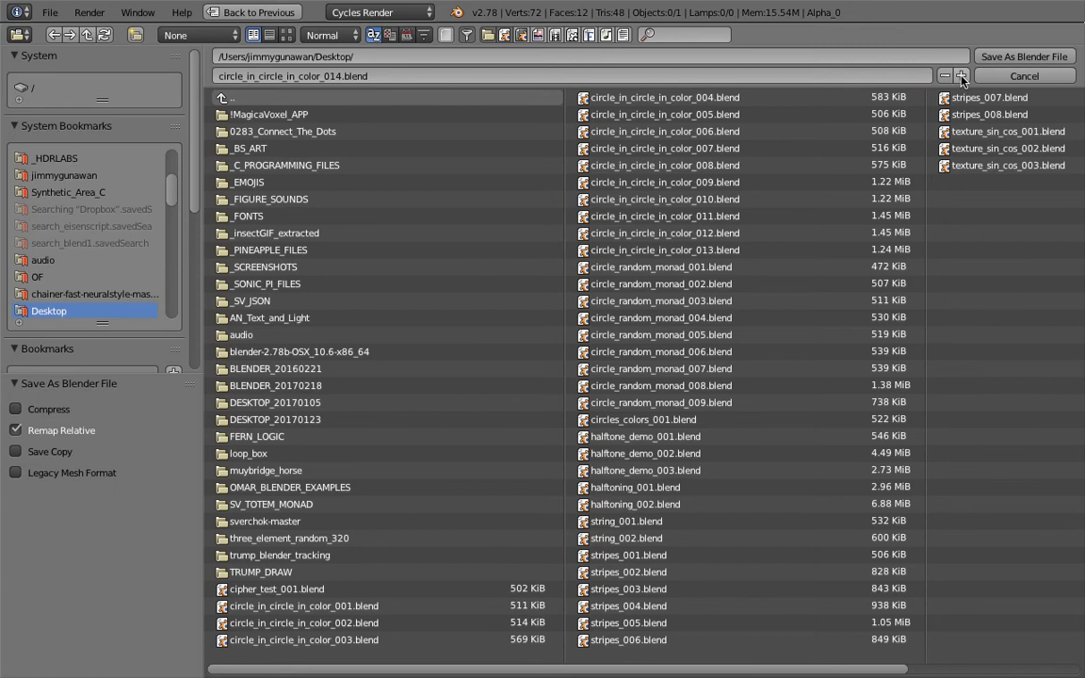
left_click(350, 76)
left_click(344, 75)
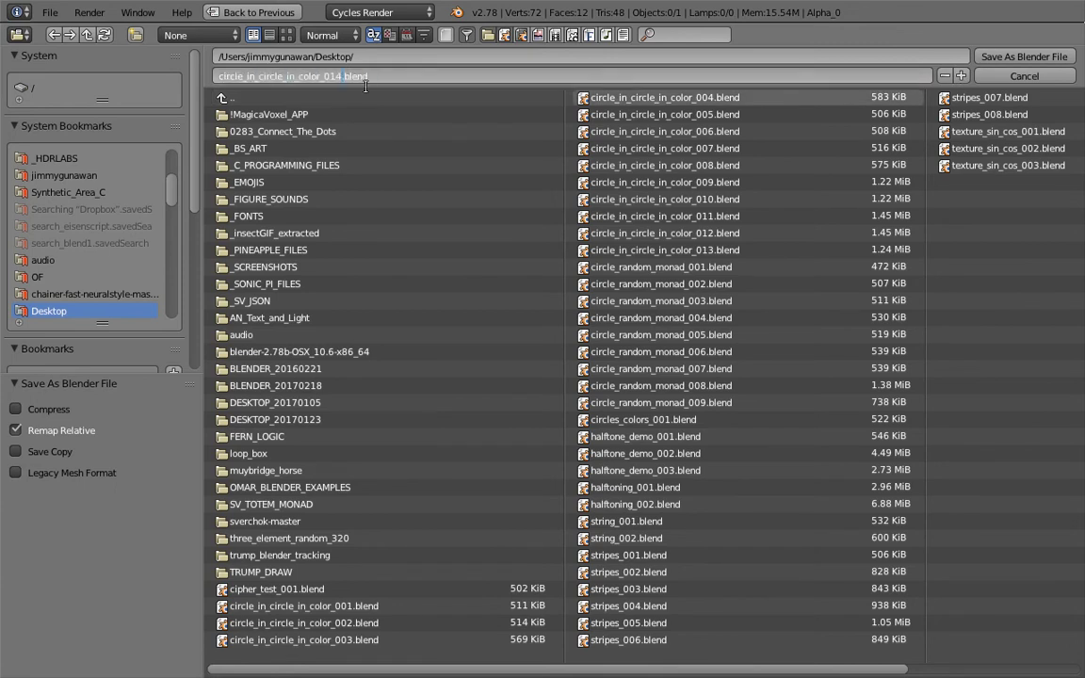
type("_fix")
key("Return")
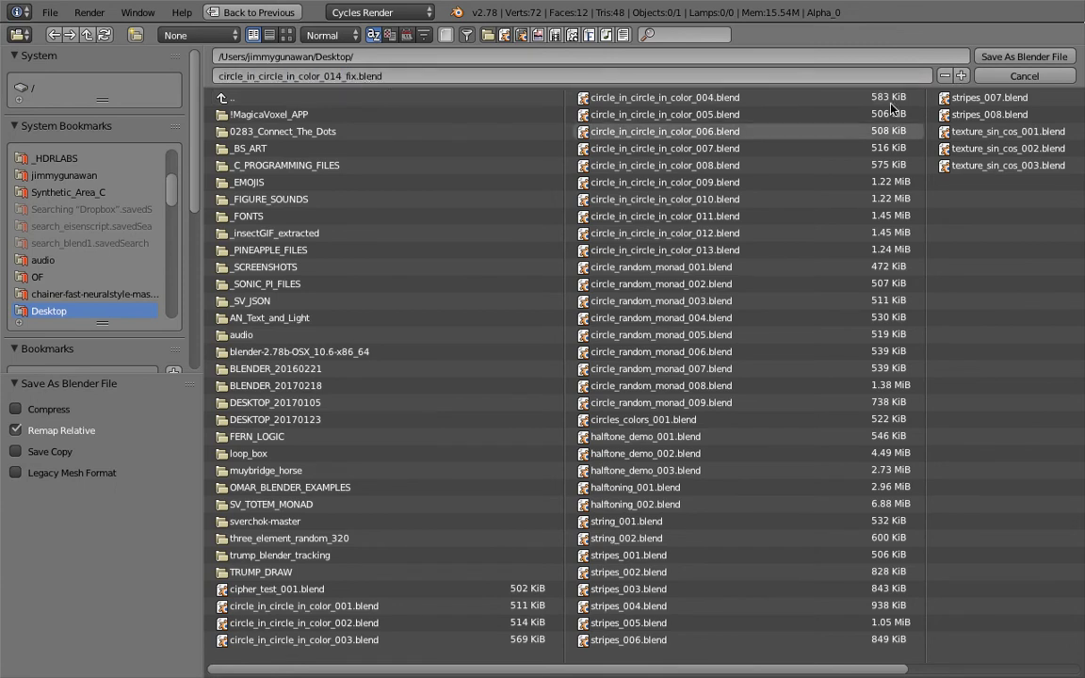
left_click(988, 57)
Step: Enlarge the node editor and shift the Random Vector MK2, Vector out and three ABS nodes upward
middle_click_drag(466, 333, 462, 289)
left_click_drag(519, 453, 519, 476)
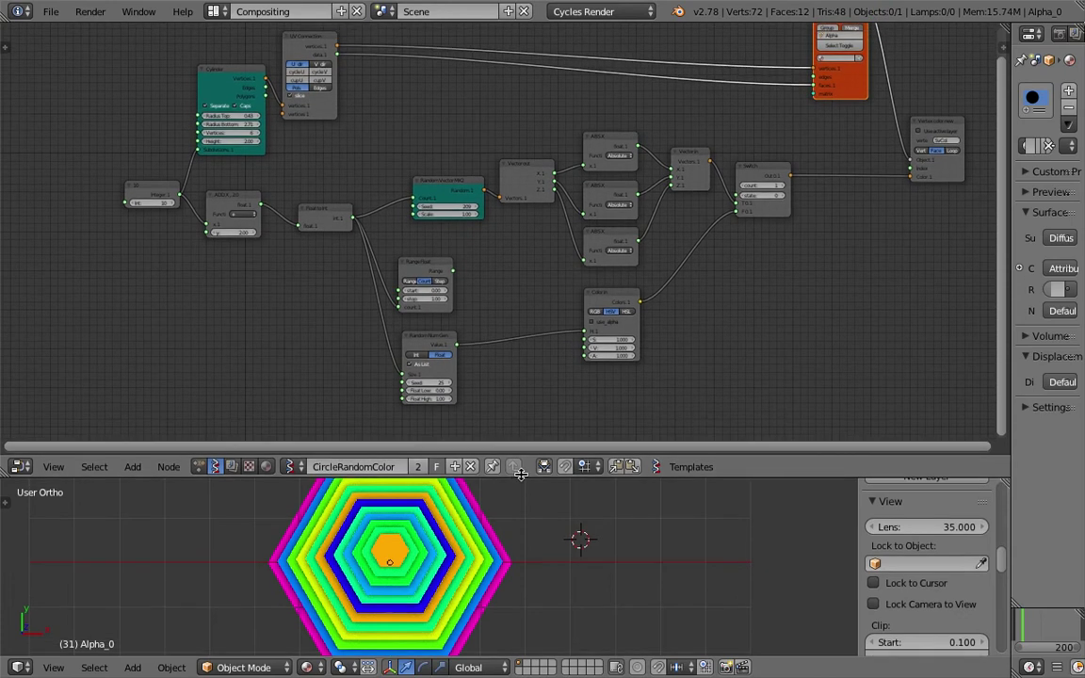
middle_click_drag(484, 281, 436, 335)
scroll(465, 266, "up", 2)
left_click_drag(395, 242, 379, 218)
left_click_drag(469, 219, 455, 186)
left_click_drag(571, 184, 562, 157)
left_click_drag(576, 247, 565, 217)
left_click_drag(565, 296, 556, 264)
Step: Move the Viewer BMeshMK2 and vertex color nodes farther from the Switch node
middle_click_drag(548, 170, 397, 232)
left_click_drag(721, 188, 738, 187)
left_click_drag(809, 230, 871, 234)
Step: Move the Cylinder and integer nodes aside and set the Cylinder's Radius Bottom to 2.80
scroll(325, 235, "up", 1)
middle_click_drag(17, 246, 419, 226)
scroll(367, 235, "up", 2)
scroll(377, 233, "up", 2)
left_click_drag(365, 112, 326, 105)
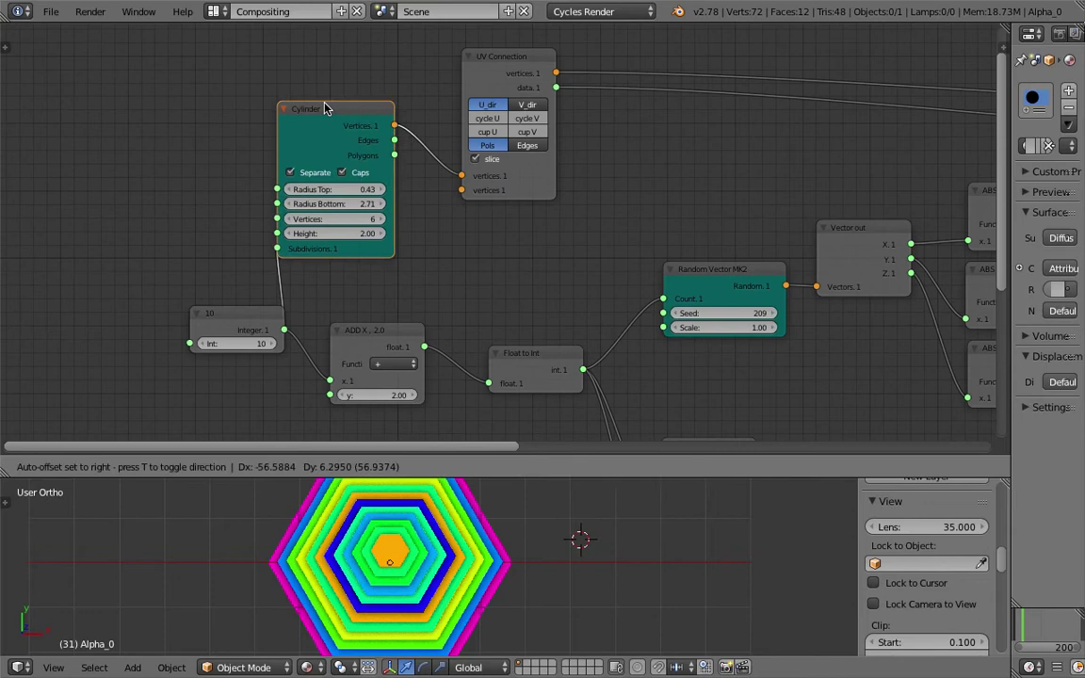
mouse_move(343, 188)
left_mouse_down()
mouse_move(306, 187)
mouse_move(385, 202)
mouse_move(352, 201)
left_mouse_up()
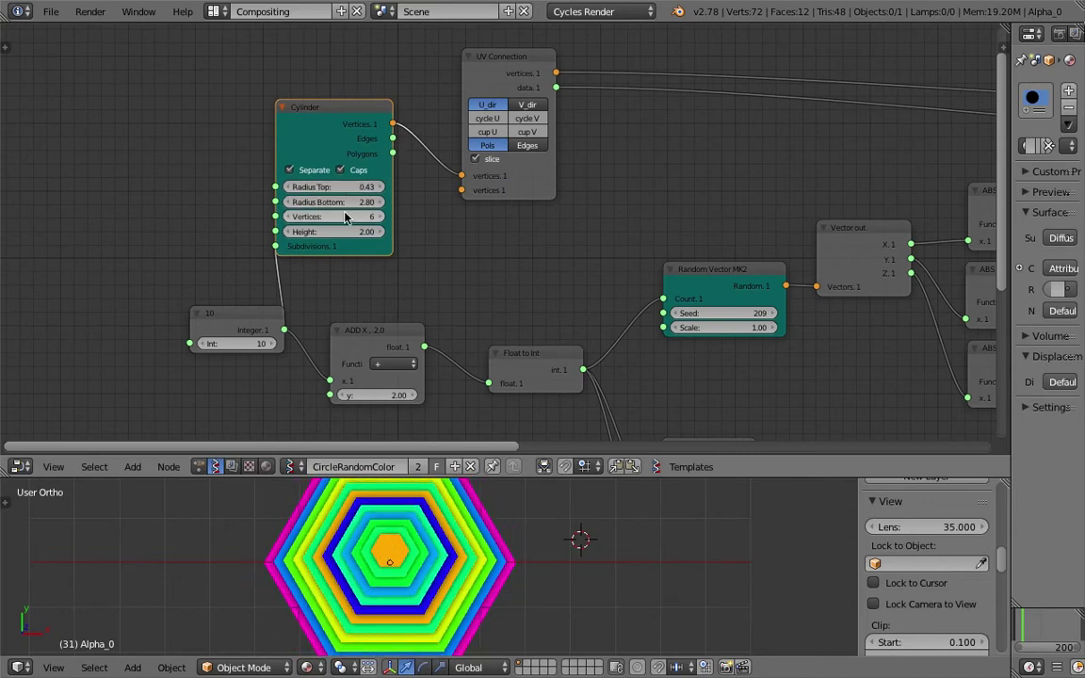
left_click_drag(255, 312, 212, 313)
Step: Try 3 vertices on the Cylinder node, and set the count back to 6
mouse_move(343, 217)
left_mouse_down()
mouse_move(380, 217)
mouse_move(328, 217)
left_mouse_up()
left_click(353, 217)
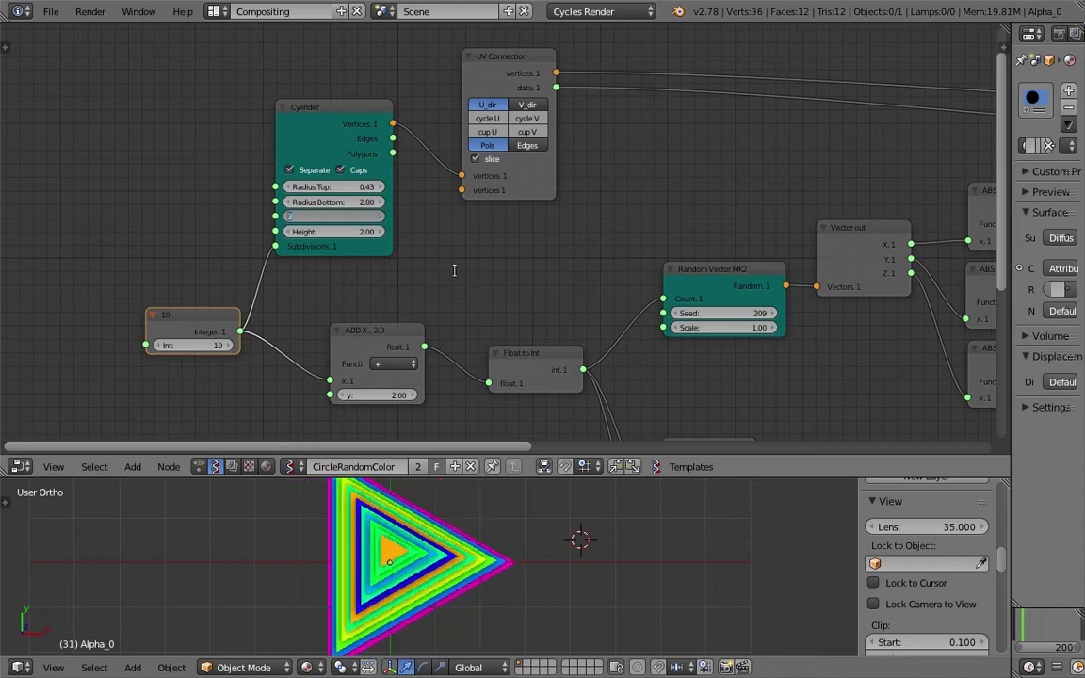
type("6")
key("Return")
Step: Set the integer feeding the Cylinder's subdivisions to 8 and move the ADD X node closer to it
middle_click_drag(341, 246, 292, 200)
mouse_move(159, 298)
left_mouse_down()
mouse_move(181, 299)
mouse_move(143, 298)
mouse_move(175, 298)
mouse_move(144, 299)
mouse_move(154, 299)
left_mouse_up()
left_click(335, 288)
scroll(337, 289, "down", 2)
left_click_drag(342, 284, 284, 261)
middle_click_drag(390, 583, 416, 529)
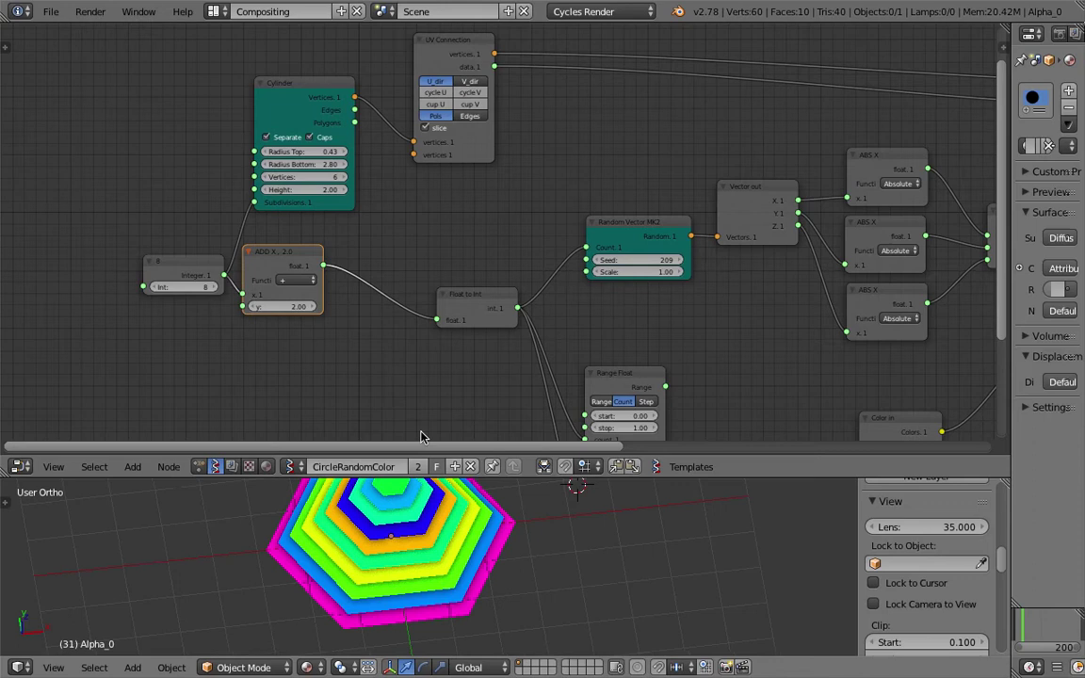
Step: Collapse the ADD X node beside the integer node and move Float to Int next to it
middle_click_drag(314, 285, 282, 307)
left_click_drag(259, 277, 284, 312)
key("ctrl+z")
left_click(300, 308)
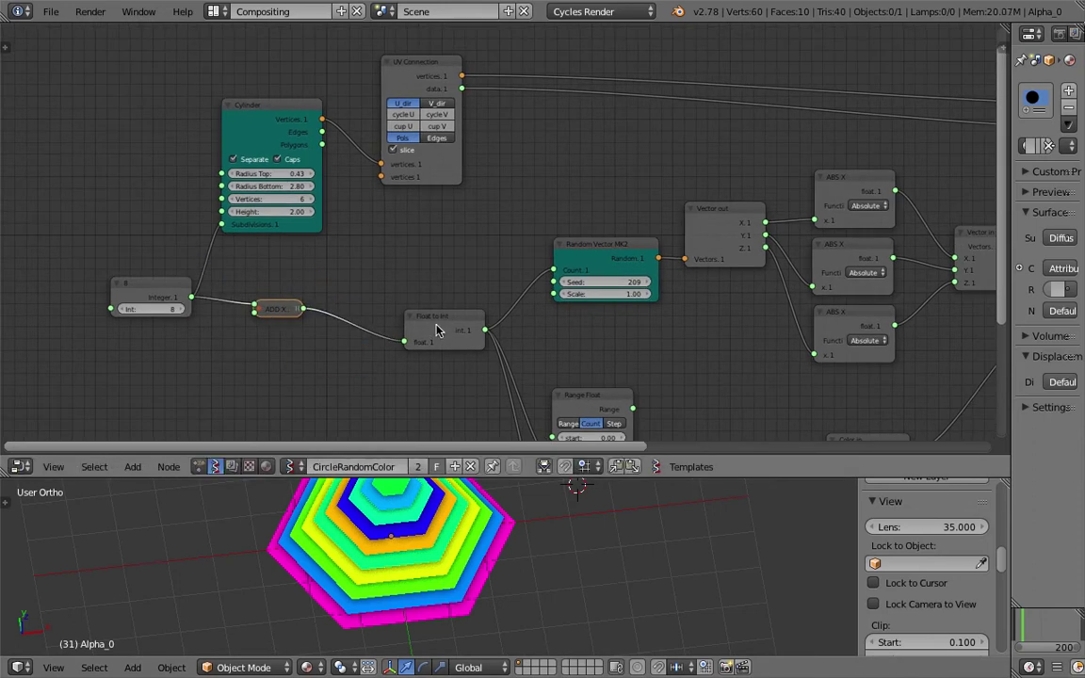
left_click_drag(436, 327, 362, 303)
Step: Move the Random Vector MK2 node closer to Float to Int and set its Seed to 191
middle_click_drag(547, 267, 474, 257)
left_click_drag(540, 250, 480, 258)
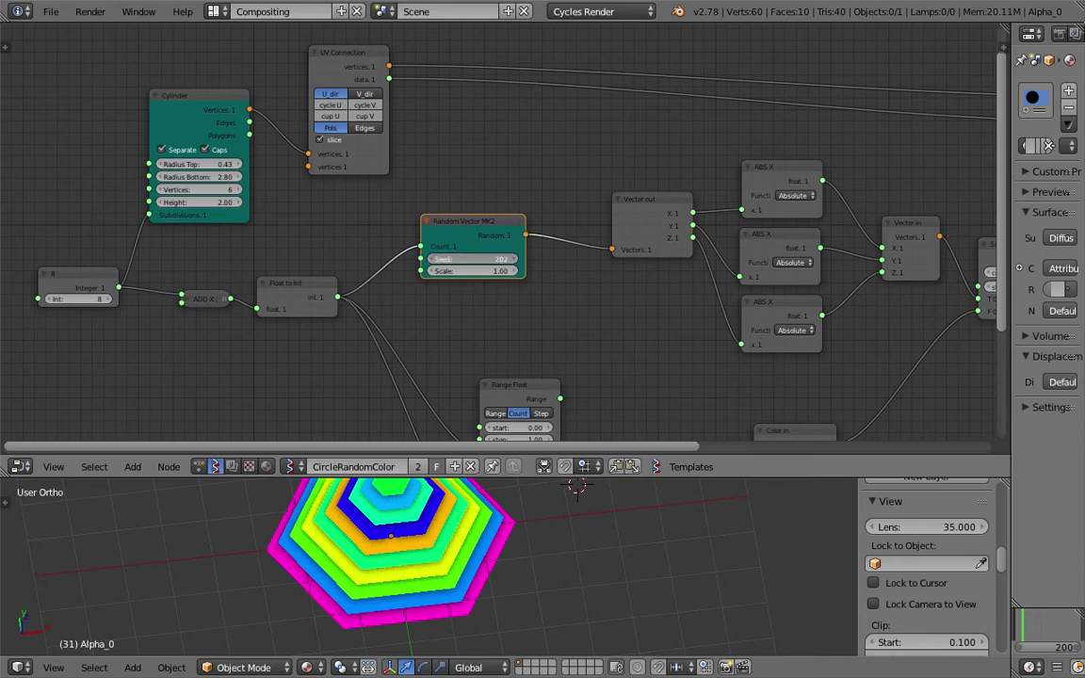
scroll(573, 295, "down", 2)
middle_click_drag(557, 296, 392, 214)
Step: Move the Range Float node upward and save the file
left_click_drag(394, 242, 388, 213)
key("ctrl+s")
left_click(383, 222)
Step: Set the Random Num Gen node's Seed to 52
left_click_drag(373, 389, 397, 389)
middle_click_drag(499, 569, 479, 580)
middle_click_drag(631, 285, 591, 305)
middle_click_drag(617, 246, 605, 264)
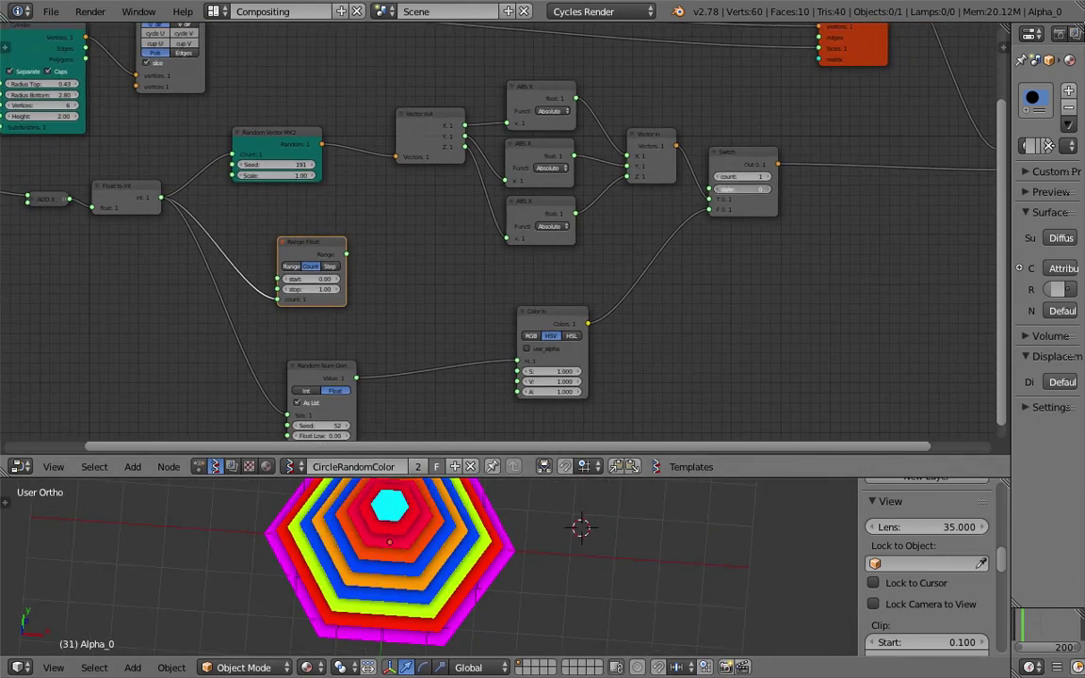
Step: Try the next state value on the Switch node, and set it back to 0
left_click(764, 190)
left_click(720, 191)
scroll(573, 211, "down", 4)
middle_click_drag(553, 208, 580, 240)
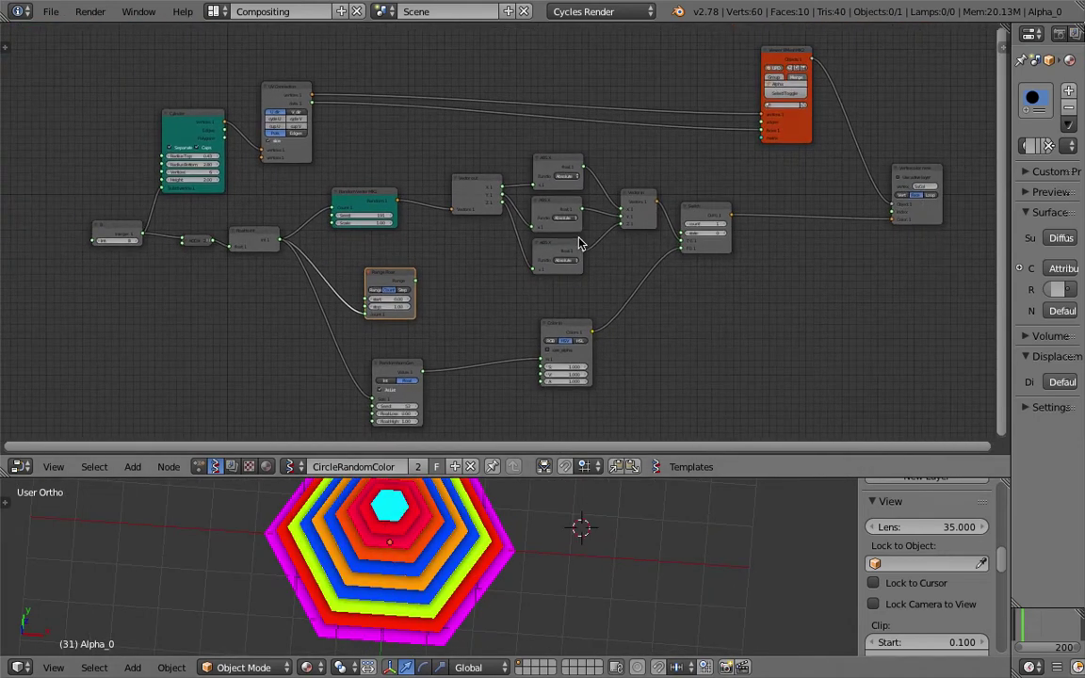
Step: Spread the Viewer BMeshMK2 and vertex color nodes well away from the rest of the tree
left_click_drag(799, 131, 822, 135)
middle_click_drag(721, 185, 398, 268)
scroll(500, 259, "up", 3)
left_click_drag(607, 267, 715, 270)
left_click_drag(502, 213, 591, 203)
Step: Cut the links running from UV Connection and Switch to the Viewer BMeshMK2 and vertex color nodes
scroll(361, 233, "down", 3)
middle_click_drag(361, 233, 856, 292)
middle_click_drag(639, 215, 487, 164)
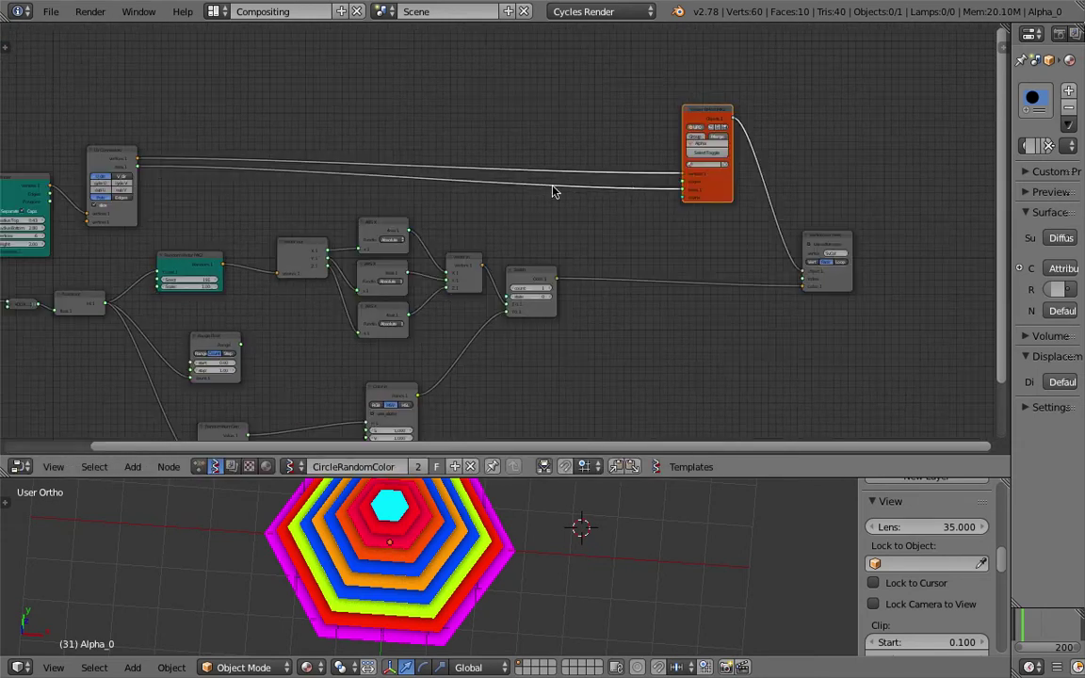
left_click_drag(632, 262, 645, 337, "ctrl")
Step: Delete the Viewer BMeshMK2 node and the vertex color node
left_click_drag(715, 108, 721, 93)
middle_click_drag(722, 105, 606, 153)
scroll(605, 153, "up", 3)
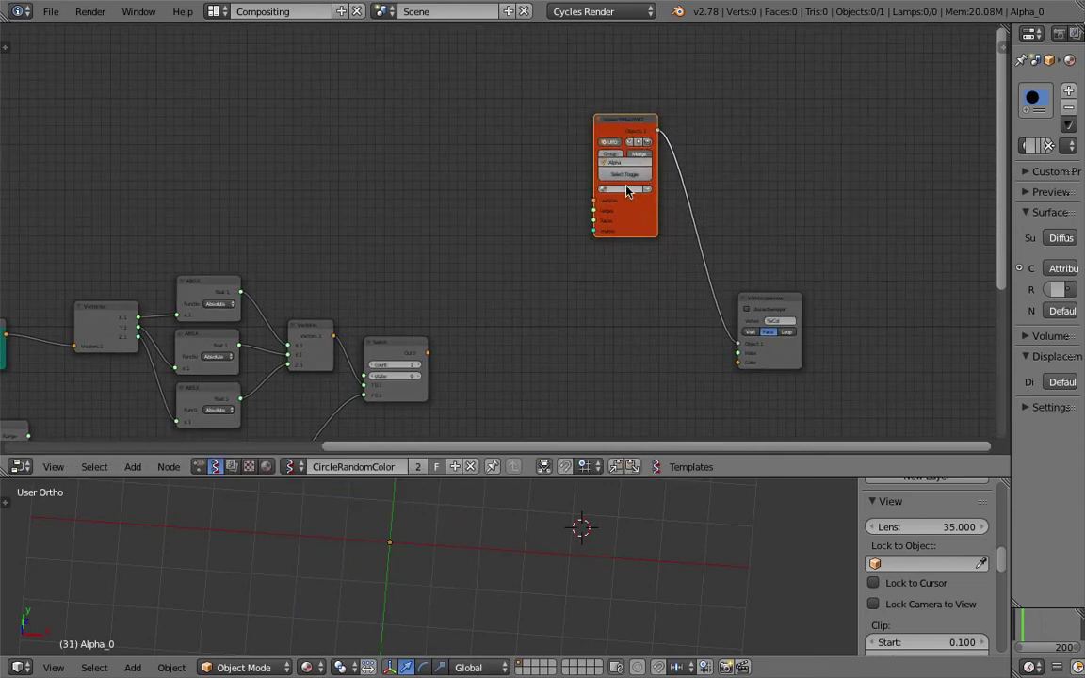
key("x")
left_click(747, 300)
key("x")
middle_click_drag(249, 266, 635, 171)
middle_click_drag(699, 164, 664, 169)
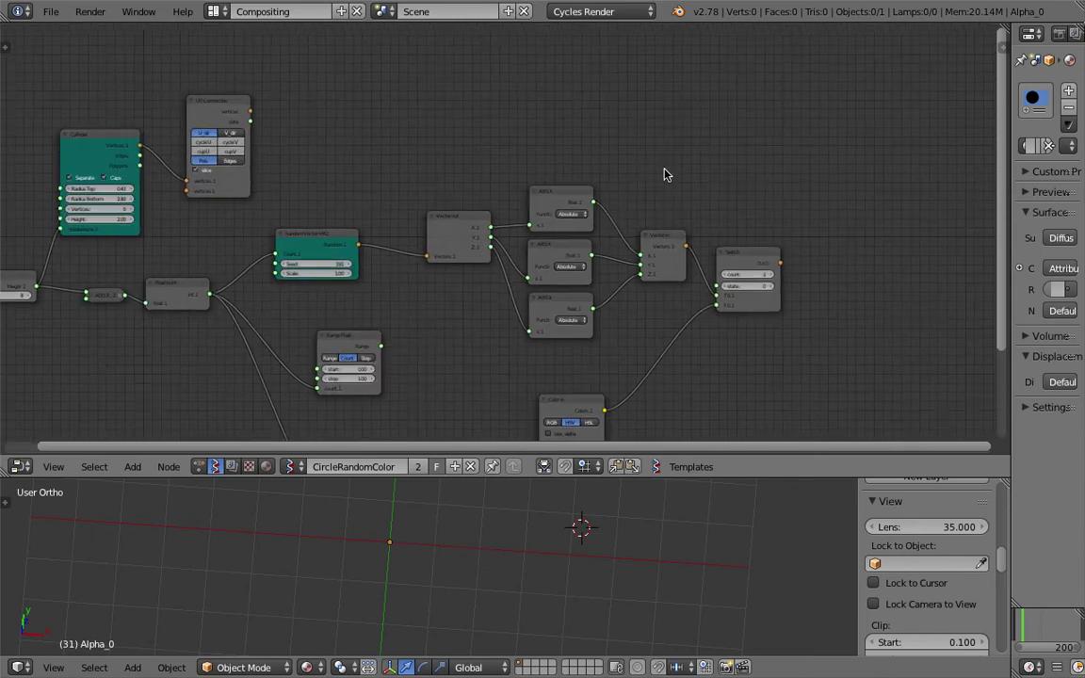
left_click(751, 257)
middle_click_drag(792, 261, 680, 275)
scroll(680, 275, "up", 3)
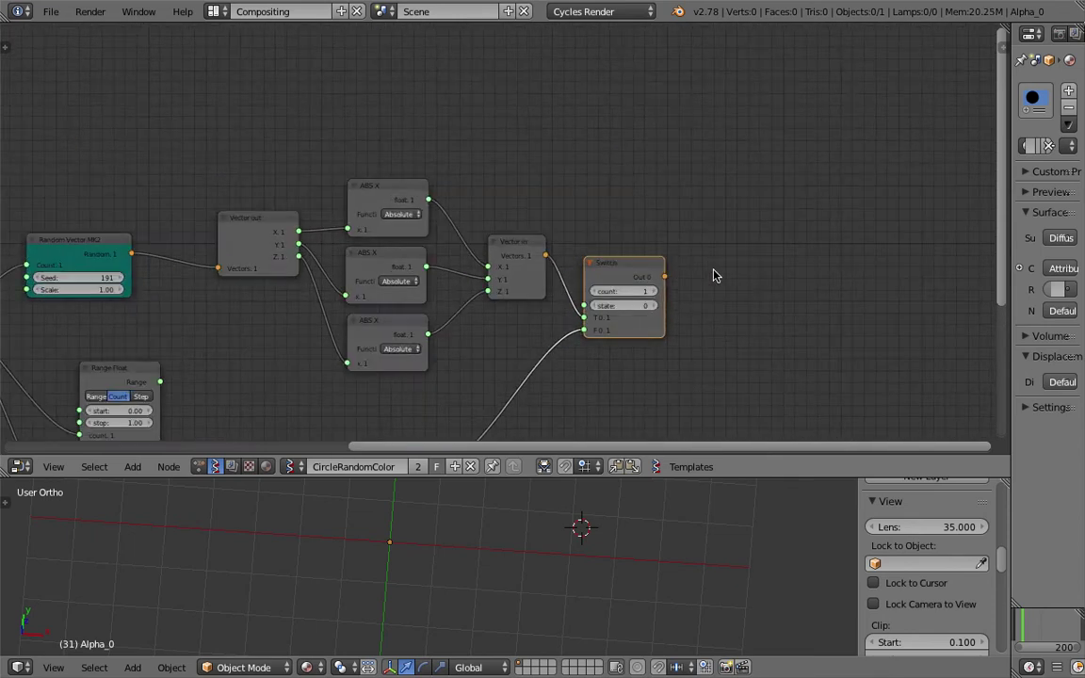
left_click_drag(667, 277, 801, 220)
scroll(672, 167, "down", 3)
middle_click_drag(657, 152, 801, 157)
Step: Space out the integer, UV Connection and Cylinder nodes at the start of the node tree
middle_click_drag(420, 157, 447, 146)
middle_click_drag(226, 199, 262, 194)
left_click_drag(80, 273, 31, 277)
middle_click_drag(263, 267, 297, 264)
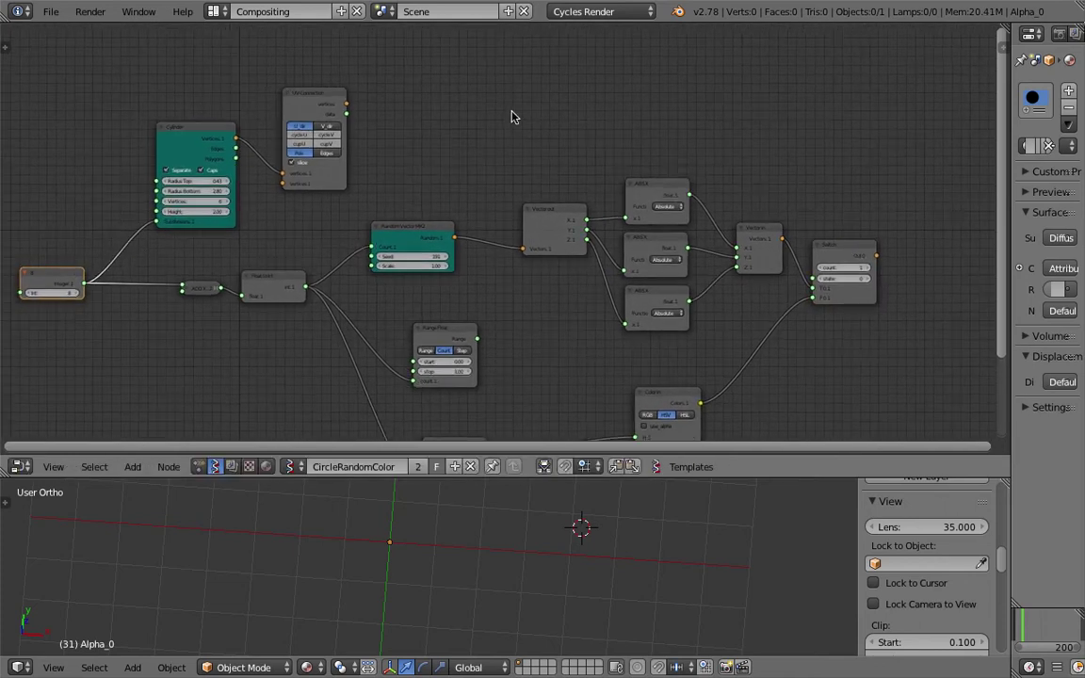
scroll(515, 113, "down", 1)
middle_click_drag(511, 122, 570, 93)
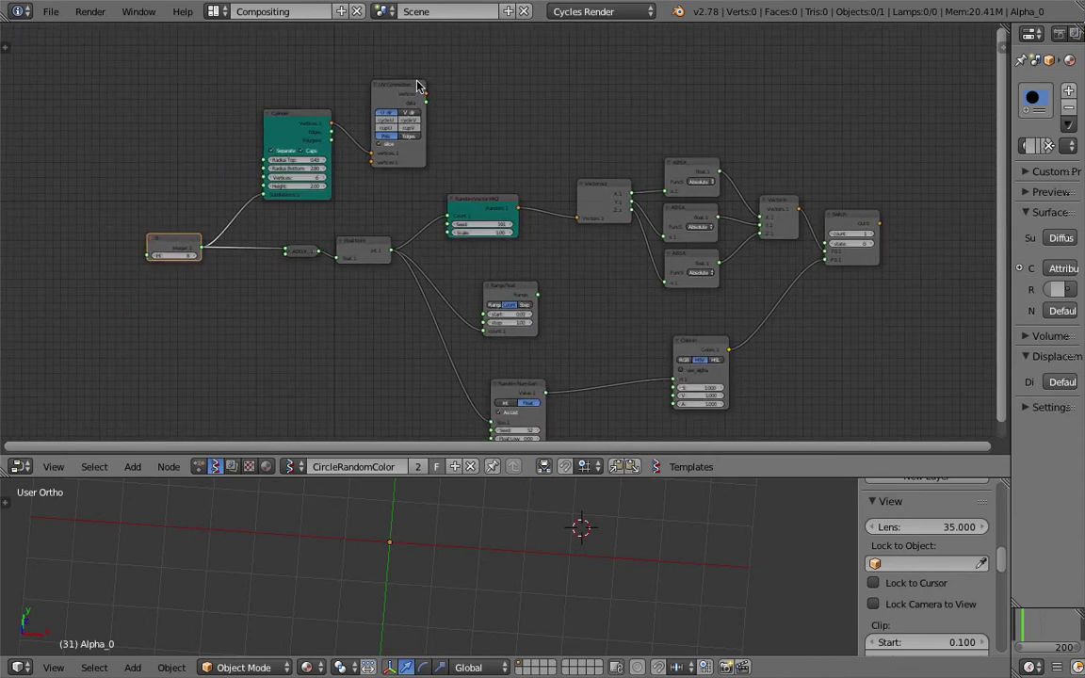
left_click_drag(399, 92, 453, 93)
left_click_drag(296, 115, 310, 113)
Step: Add a Viewer Draw node and link UV Connection's vertices and data outputs to its vertices and edg_pol inputs
key("shift+a")
type("svi")
key("Return")
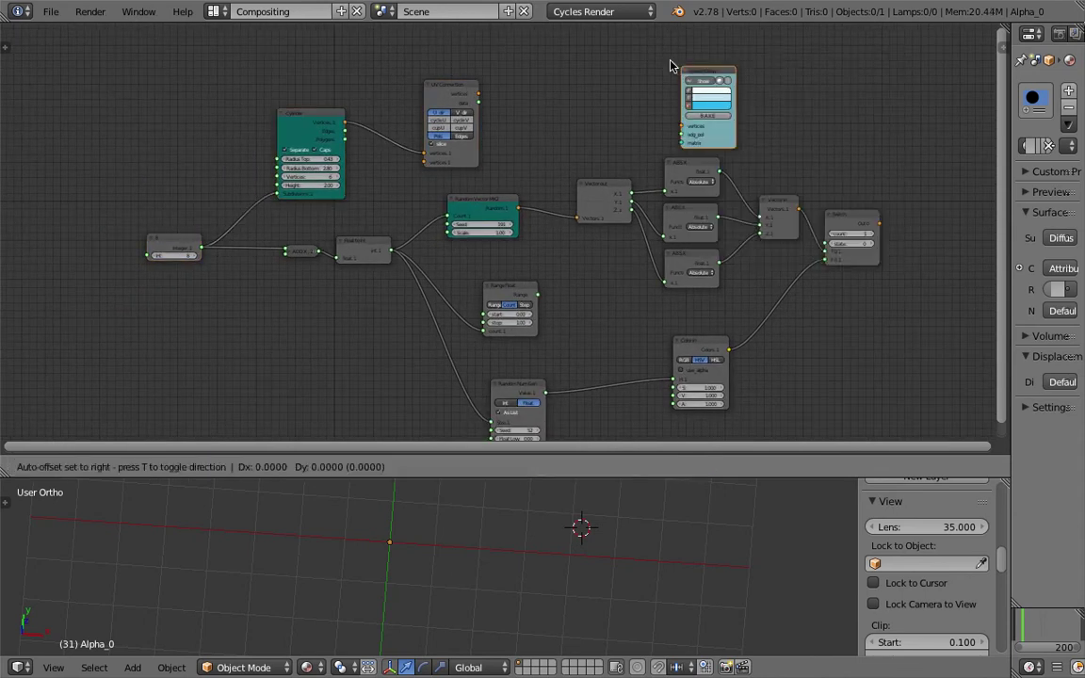
left_click(641, 53)
mouse_move(478, 93)
left_mouse_down()
mouse_move(651, 114)
mouse_move(480, 102)
left_mouse_up()
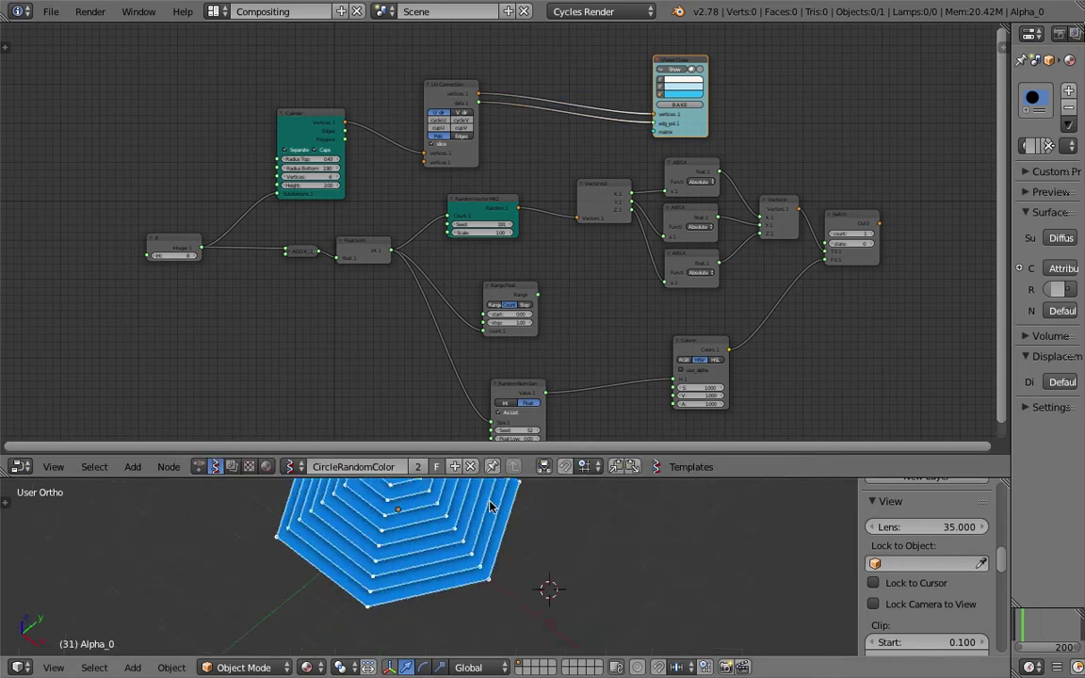
Step: Turn off vertex display in the Viewer Draw node and save over the current file
left_click(661, 81)
middle_click_drag(438, 606, 459, 550)
key("ctrl+s")
left_click(468, 569)
left_click_drag(699, 134, 708, 119)
key("ctrl+s")
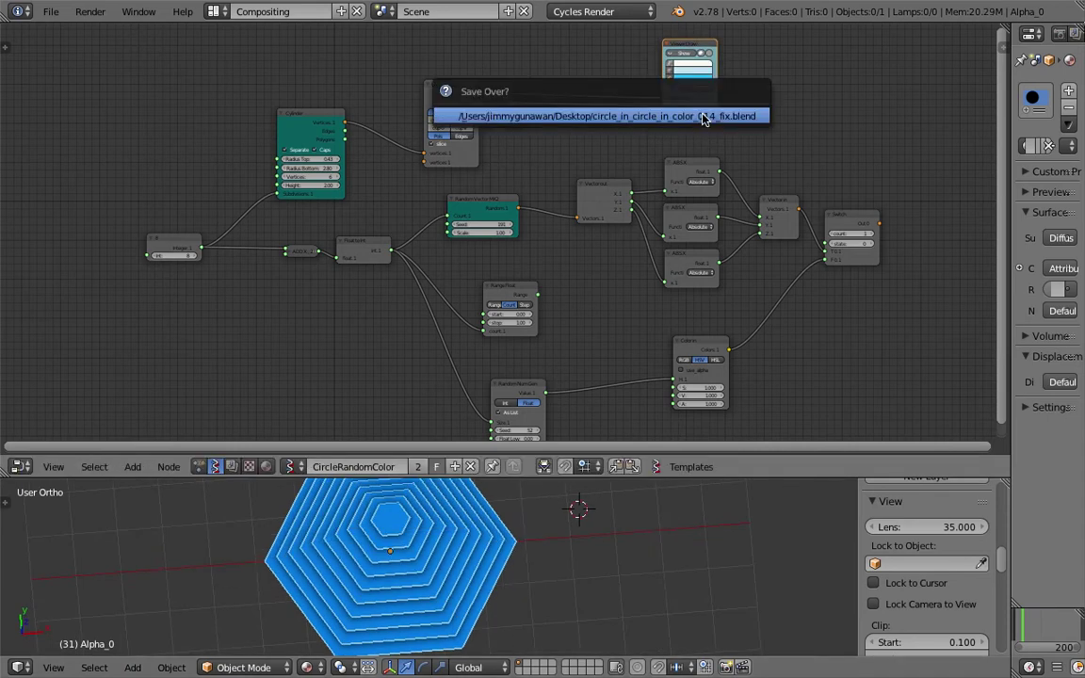
left_click(704, 119)
Step: Move the Viewer Draw node and the integer node farther out at opposite ends of the tree
middle_click_drag(685, 127, 662, 162)
left_click_drag(665, 89, 938, 84)
scroll(740, 160, "down", 3)
middle_click_drag(748, 141, 693, 130)
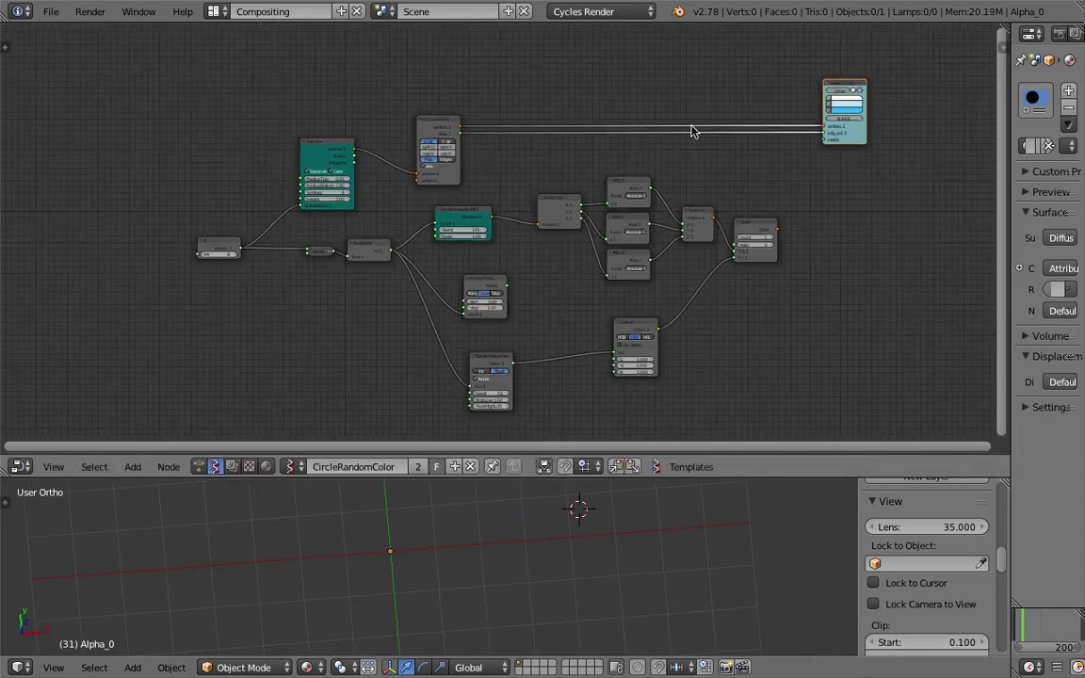
left_click_drag(206, 247, 173, 246)
middle_click_drag(294, 186, 268, 177)
Step: Select every node except Viewer Draw and create a monad from the selection
key("b")
left_click_drag(197, 57, 722, 417)
middle_click_drag(713, 321, 692, 312)
key("space")
type("monad")
key("Down")
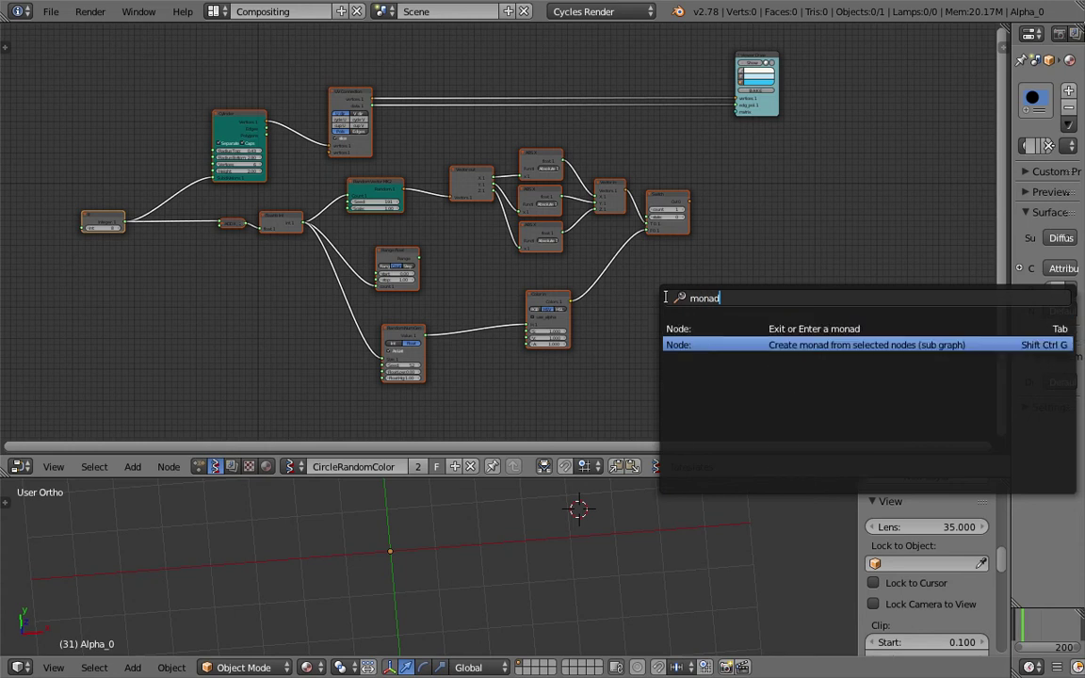
key("Return")
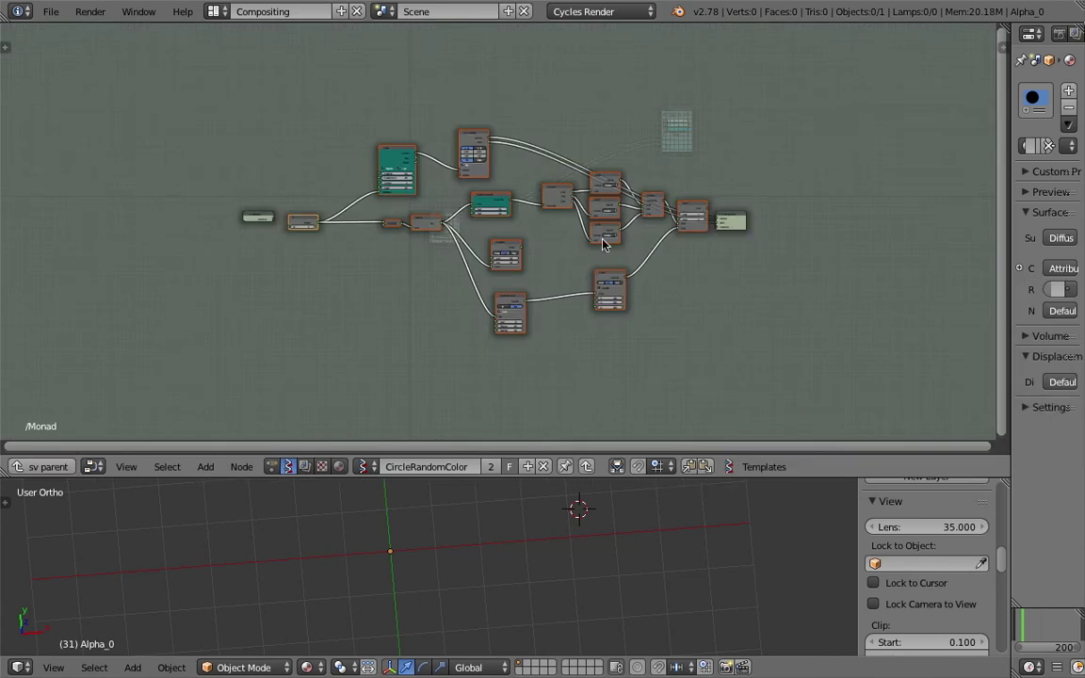
Step: Inside the monad, move the Group Outputs node well clear of the Switch node
middle_click_drag(605, 243, 556, 248)
scroll(560, 249, "up", 2)
middle_click_drag(799, 235, 662, 245)
scroll(662, 245, "up", 3)
left_click_drag(646, 232, 737, 154)
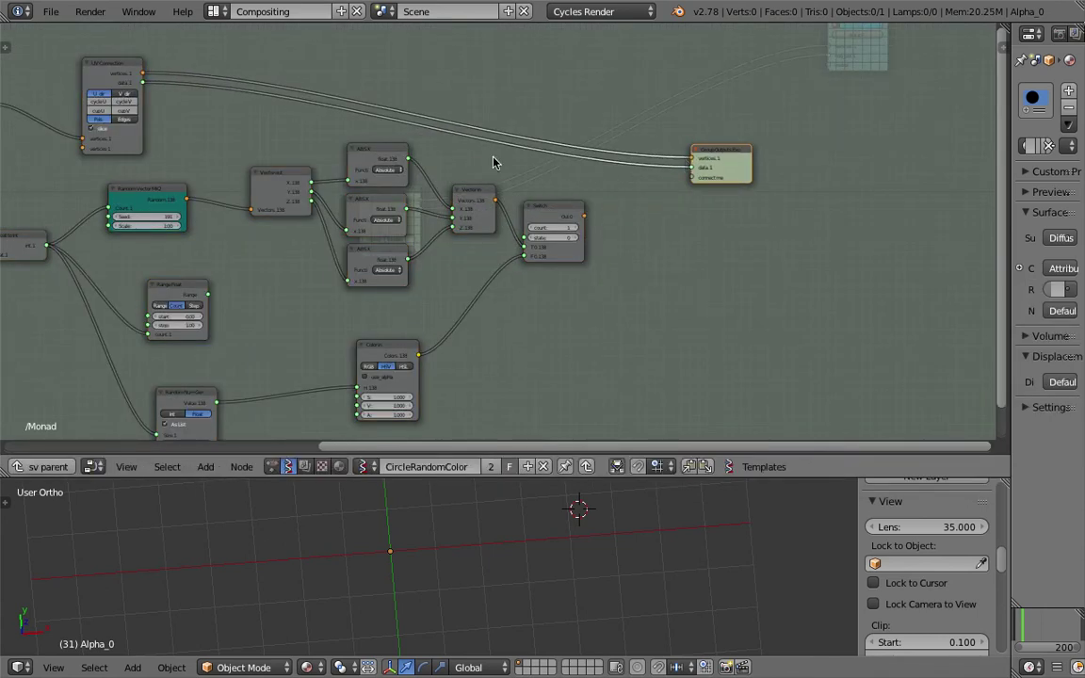
Step: Link the Group Inputs node to the Int node's input and arrange both nodes with space between them
middle_click_drag(492, 163, 617, 204)
middle_click_drag(881, 186, 530, 193)
scroll(528, 209, "up", 3)
scroll(430, 251, "down", 7)
middle_click_drag(468, 251, 358, 224)
scroll(350, 271, "up", 7)
left_click_drag(236, 265, 190, 258)
left_click_drag(348, 267, 327, 229)
left_click_drag(225, 270, 297, 267)
scroll(514, 339, "down", 2)
left_click_drag(236, 254, 222, 267)
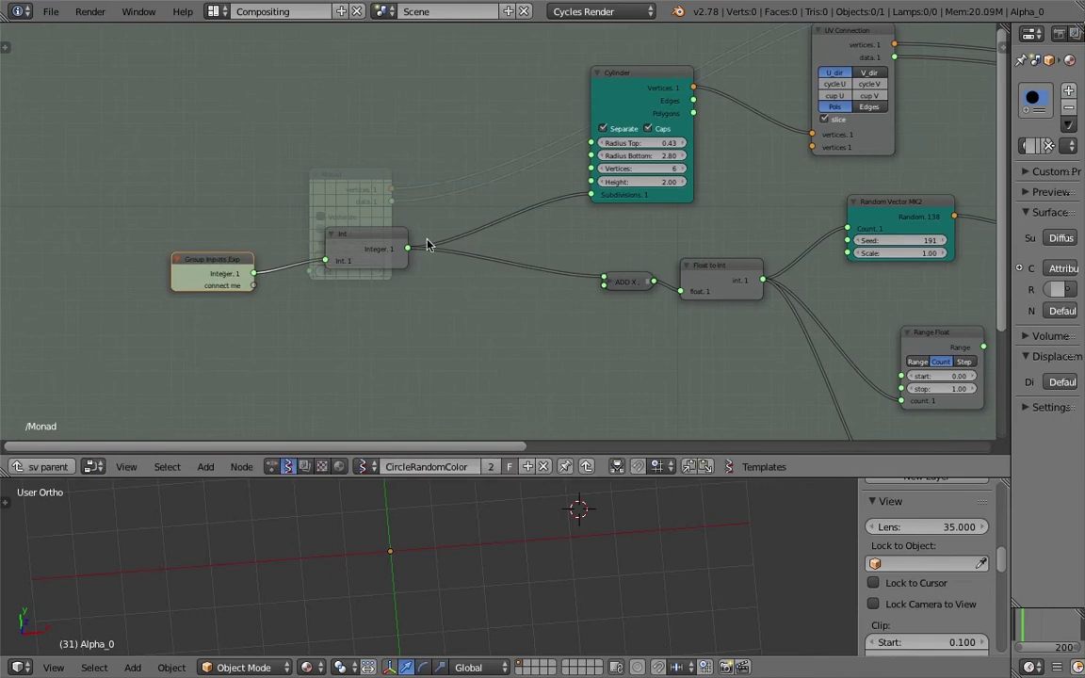
Step: Rename the monad's integer input socket to DIVISION and save the file
key("n")
scroll(936, 325, "down", 1)
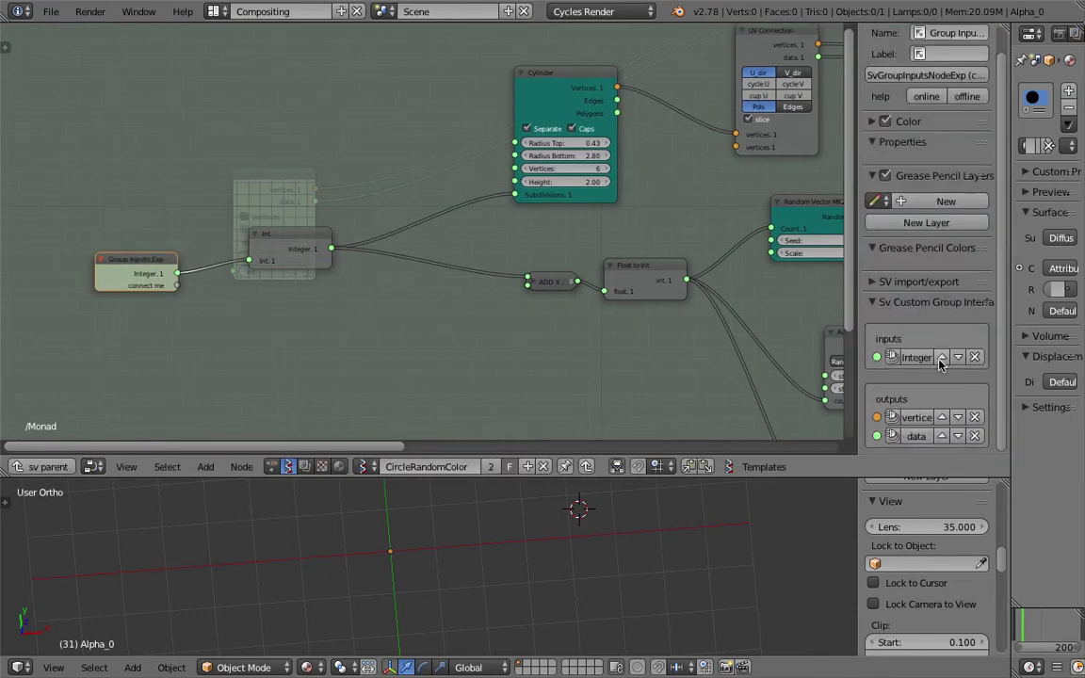
left_click(918, 356)
left_click(918, 375)
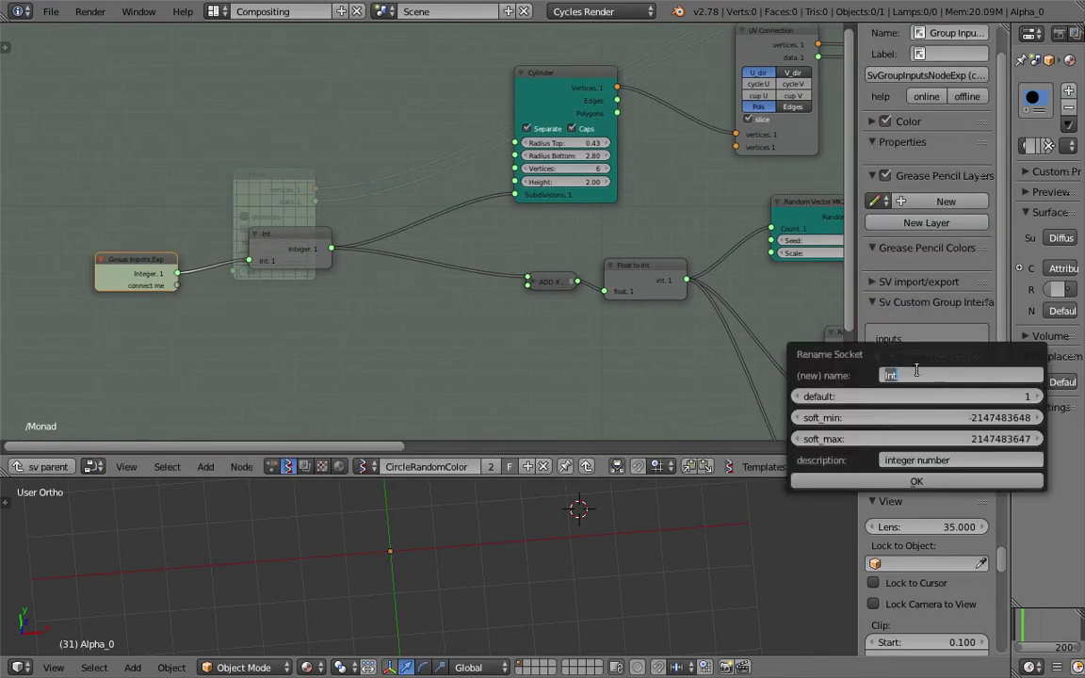
type("COUNT")
key("Return")
left_click(930, 376)
type("DU")
key("Return")
left_click(915, 480)
scroll(470, 273, "down", 3)
scroll(463, 269, "down", 3, "ctrl")
key("ctrl+s")
left_click(462, 268)
Step: Link the Switch node's output to the free connect me socket of Group Outputs
scroll(480, 255, "right", 4)
scroll(529, 204, "down", 3)
scroll(532, 212, "right", 4)
scroll(586, 254, "up", 3)
scroll(599, 264, "up", 3)
left_click_drag(623, 281, 772, 228)
left_click(801, 195)
Step: Rename the monad's Out 0 output socket to COLOR
scroll(932, 361, "down", 3)
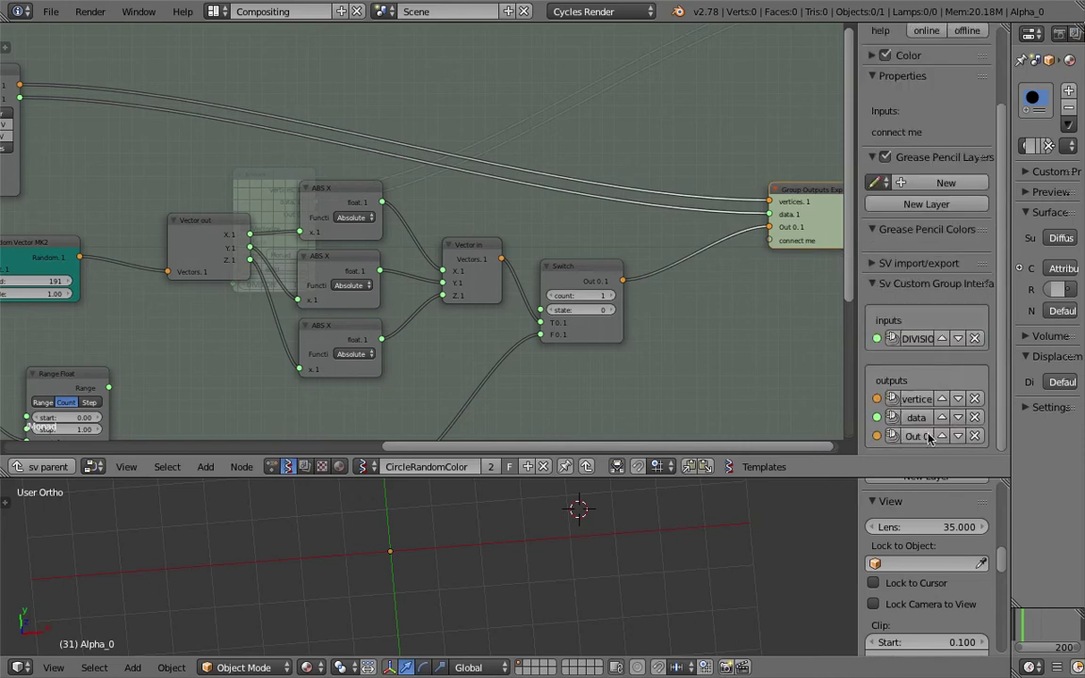
left_click(923, 440)
left_click(924, 458)
type("co")
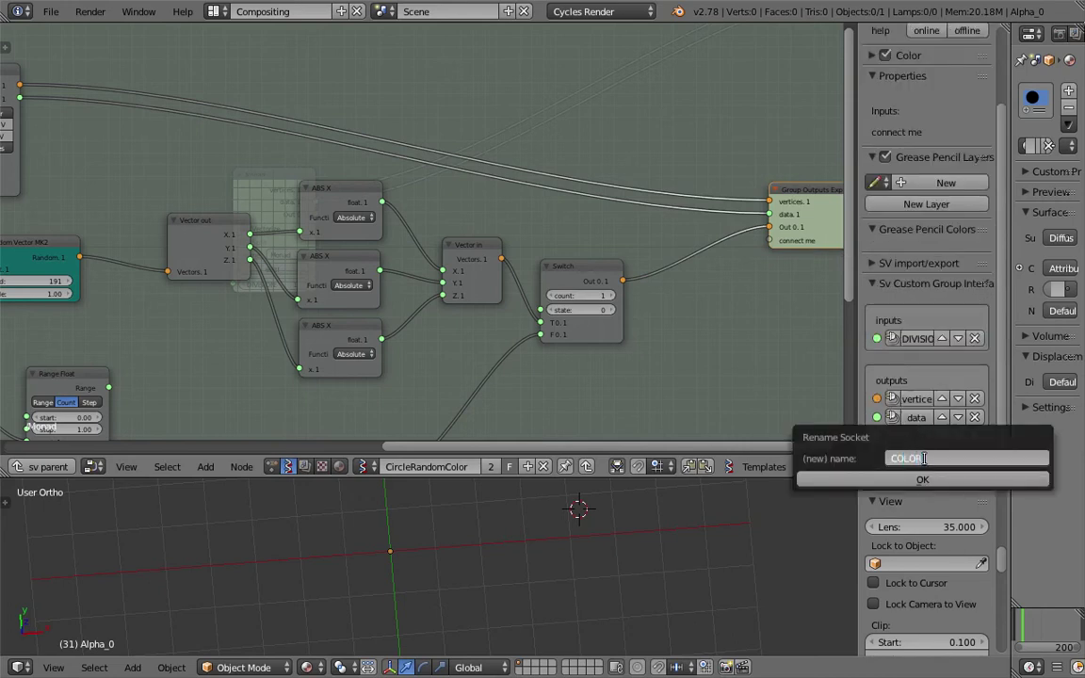
left_click(924, 477)
left_click(921, 477)
Step: Raise the Group Outputs node above the Switch node and bring the whole monad tree into view
scroll(615, 319, "down", 2)
middle_click_drag(592, 299, 630, 302)
middle_click_drag(295, 171, 321, 174)
middle_click_drag(411, 175, 199, 184)
left_click_drag(603, 212, 611, 157)
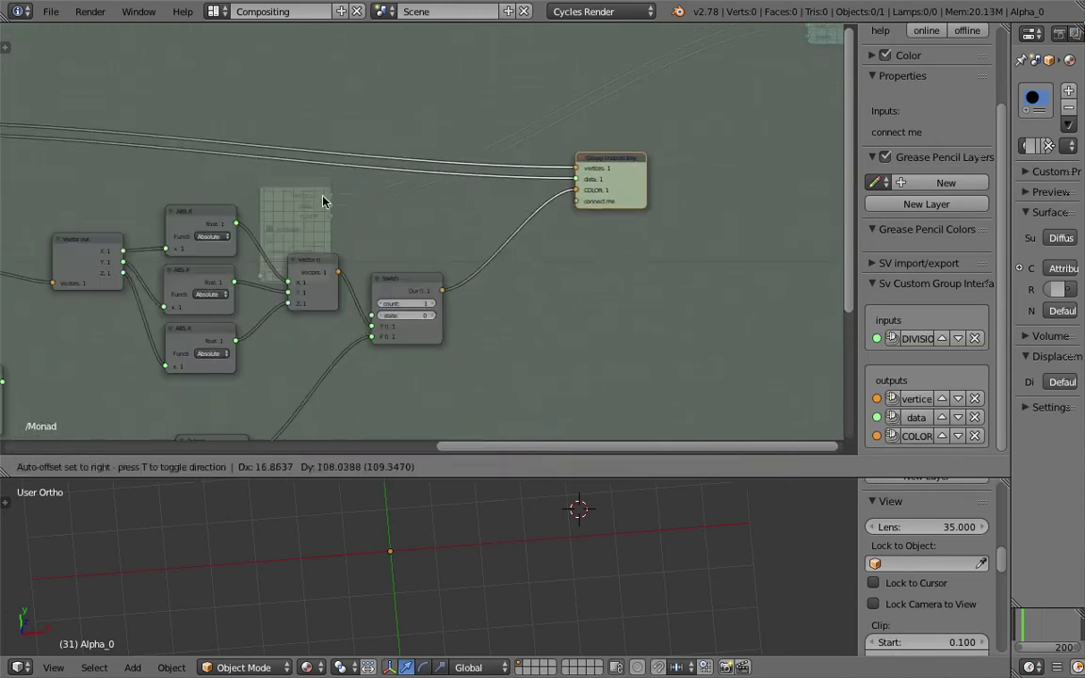
middle_click_drag(267, 209, 429, 209)
scroll(452, 260, "down", 3)
middle_click_drag(294, 259, 319, 250)
scroll(319, 249, "down", 4)
middle_click_drag(289, 288, 396, 233)
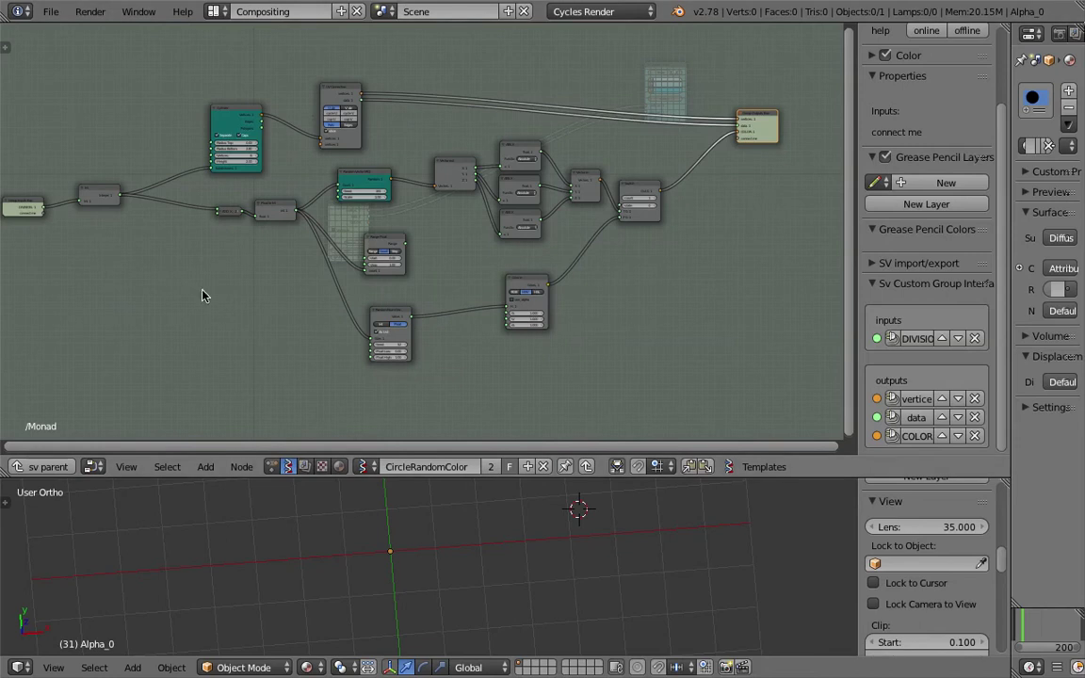
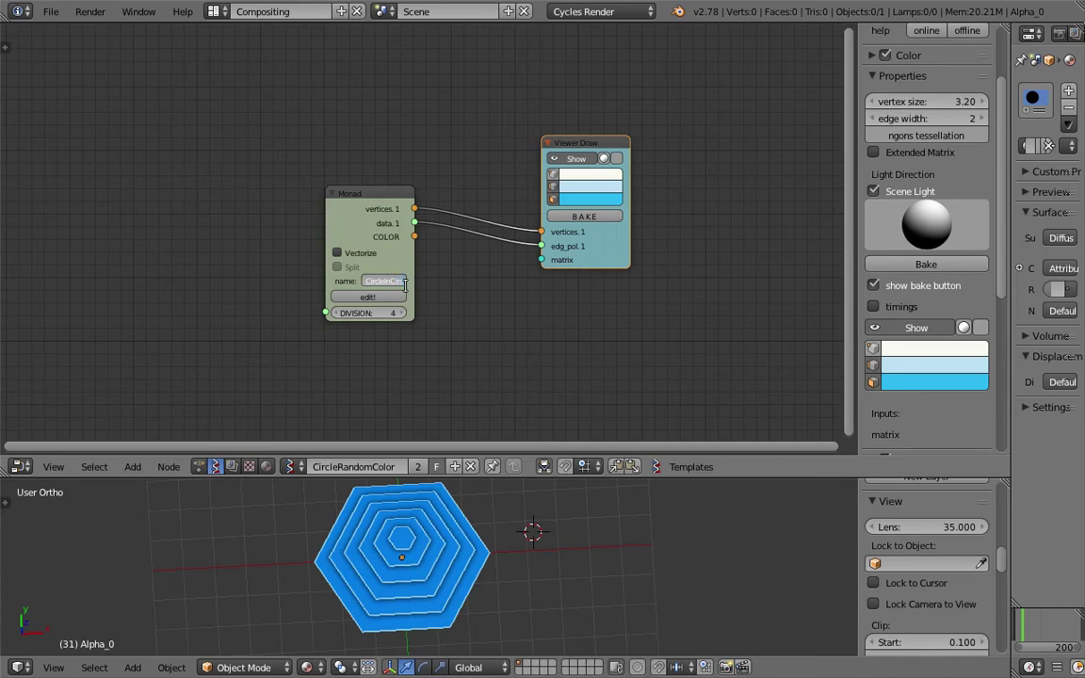
Step: Name the monad CircleInCircle and widen its node
key("Return")
left_click_drag(327, 232, 259, 234)
middle_click_drag(403, 297, 354, 177)
Step: Look up the CircleInCircle monad in the add-node search with "circ" and in the Groups list
key("shift+a")
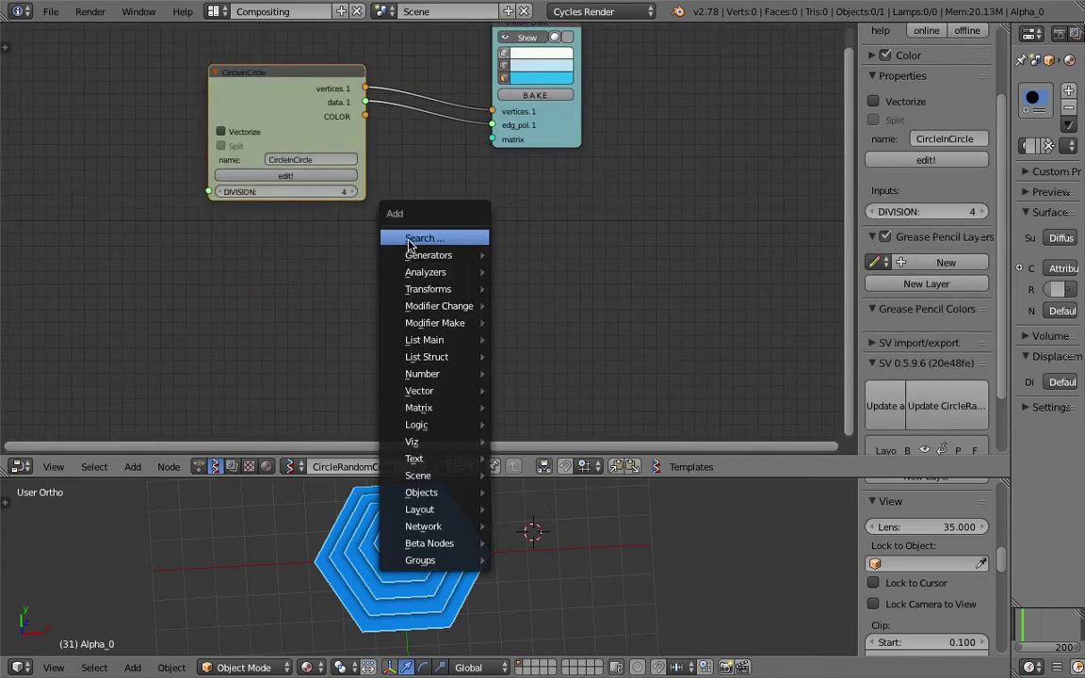
left_click(443, 239)
type("circ")
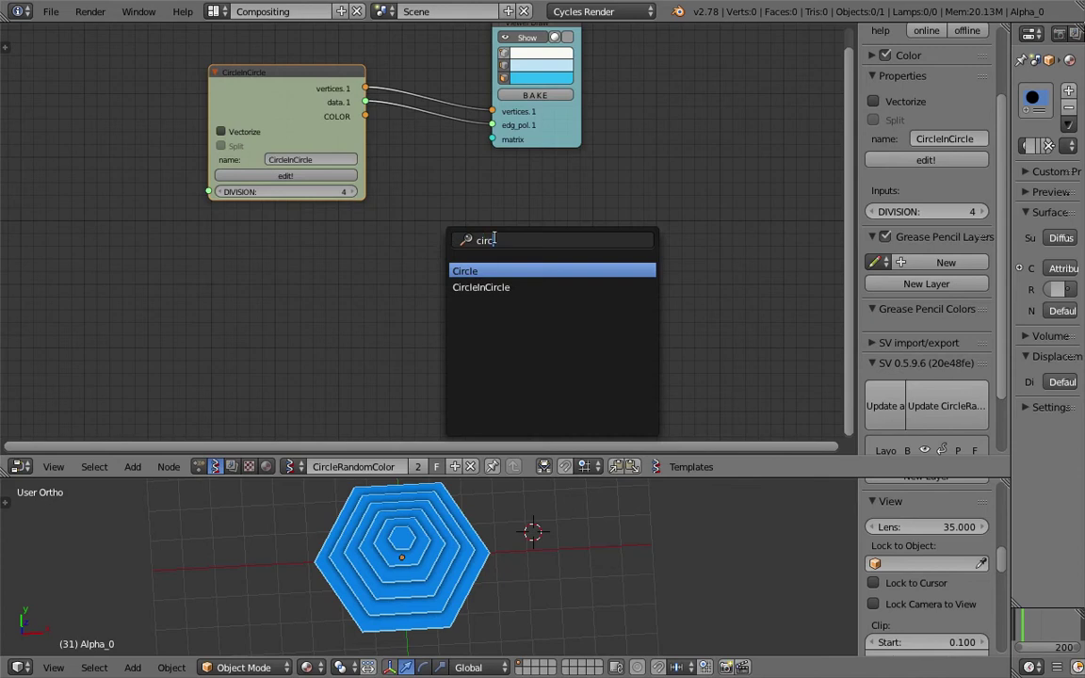
key("Escape")
key("shift+a")
mouse_move(496, 543)
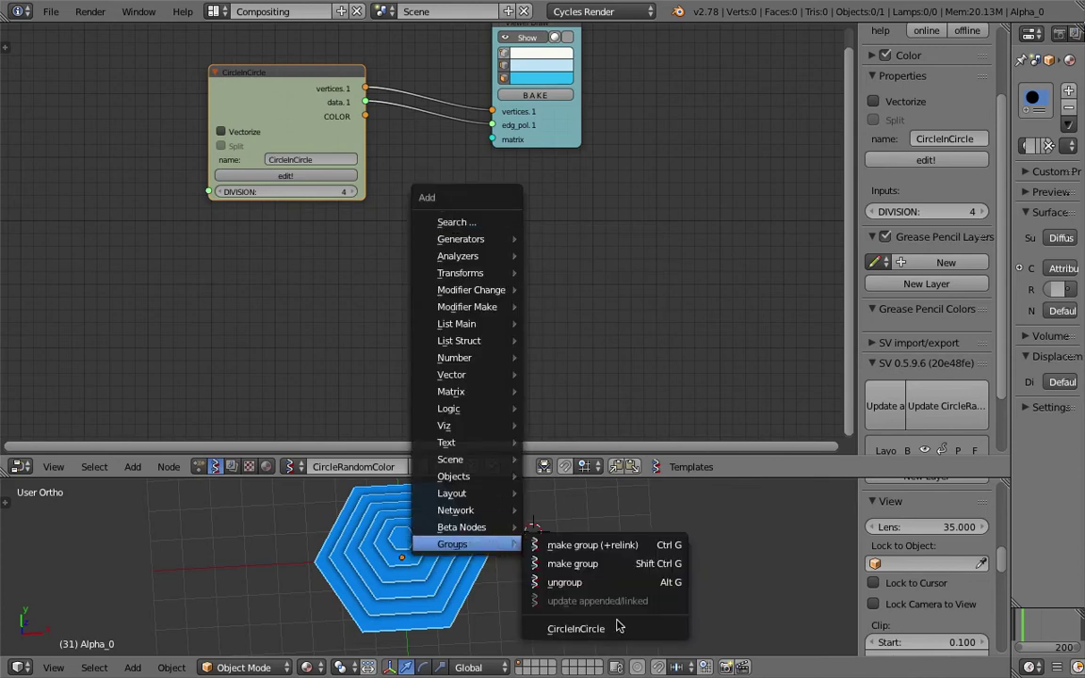
left_click(603, 628)
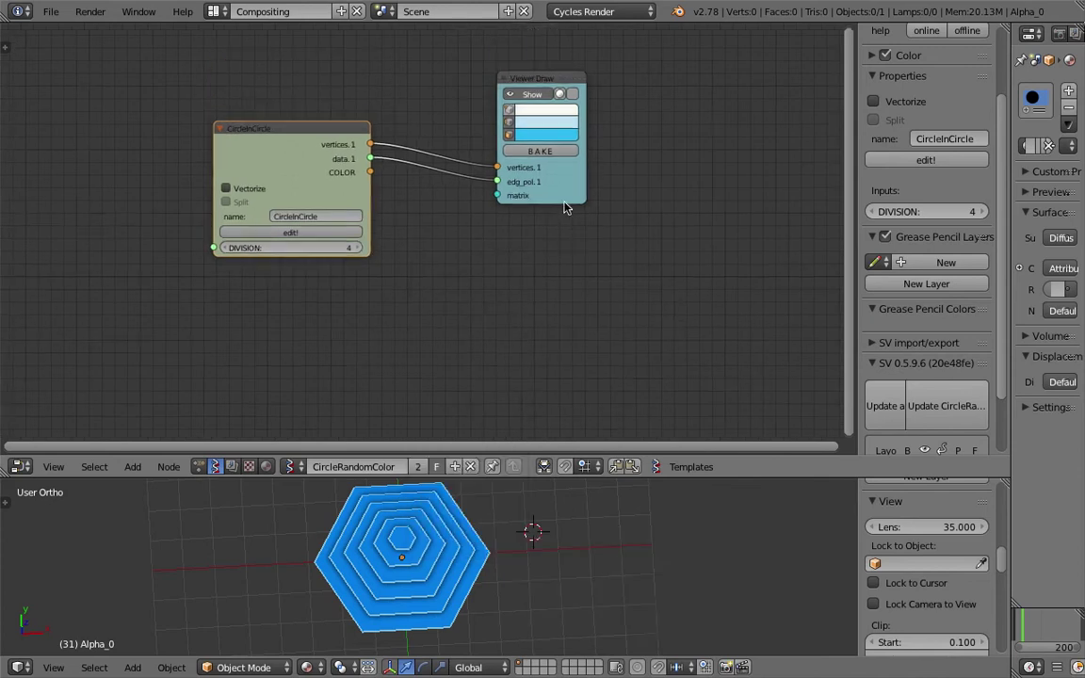
Step: Delete the Viewer Draw node from the CircleRandomColor tree and save the file
left_click_drag(559, 198, 631, 194)
key("ctrl+s")
left_click(615, 204)
middle_click_drag(612, 41, 602, 84)
left_click_drag(599, 119, 642, 86)
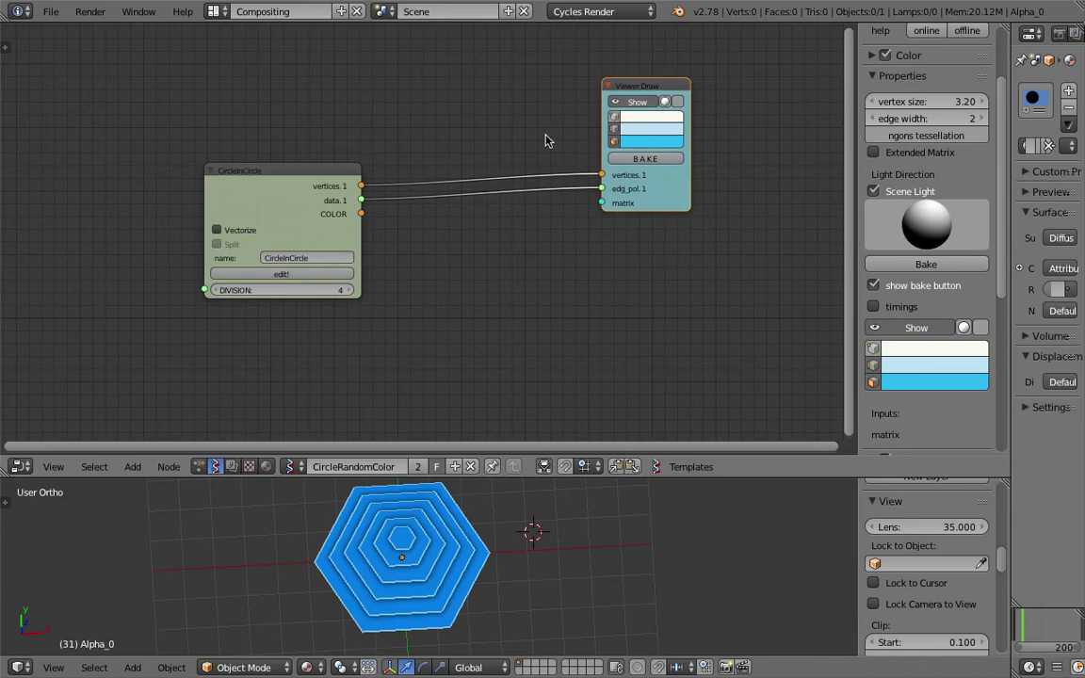
key("x")
middle_click_drag(525, 126, 509, 126)
key("ctrl+s")
left_click(515, 127)
Step: Add a Viewer BMeshMK2 node beside the CircleInCircle monad
key("shift+a")
left_click(479, 173)
type("bm")
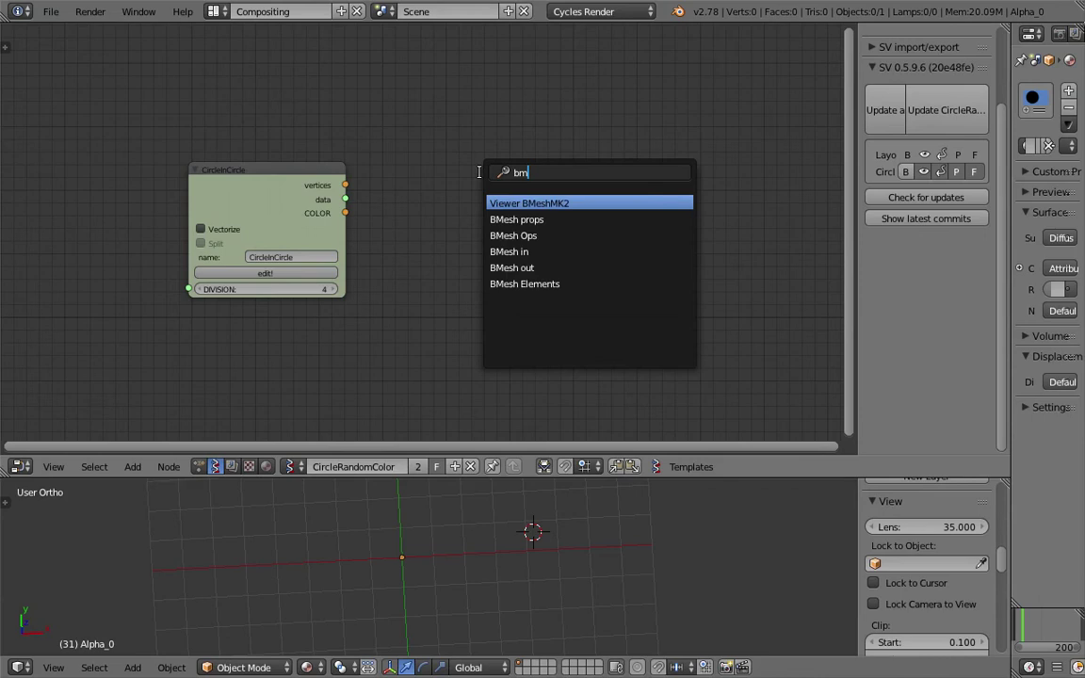
key("Return")
left_click(468, 101)
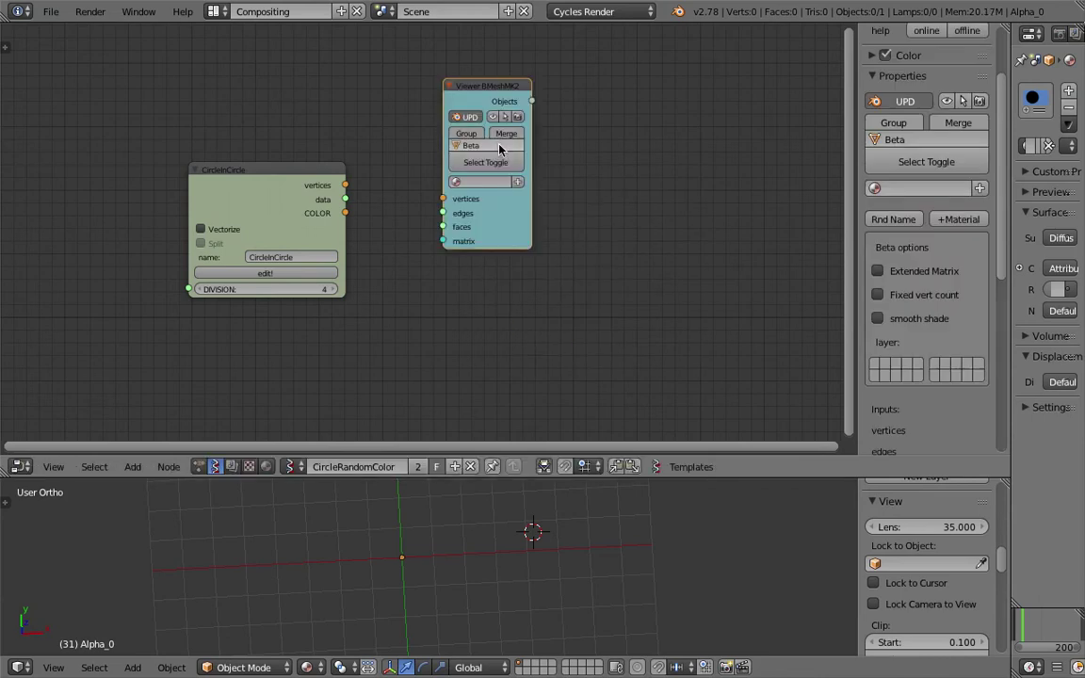
Step: Assign Material.001 to the Viewer BMeshMK2 node and reposition the node slightly
left_click(488, 181)
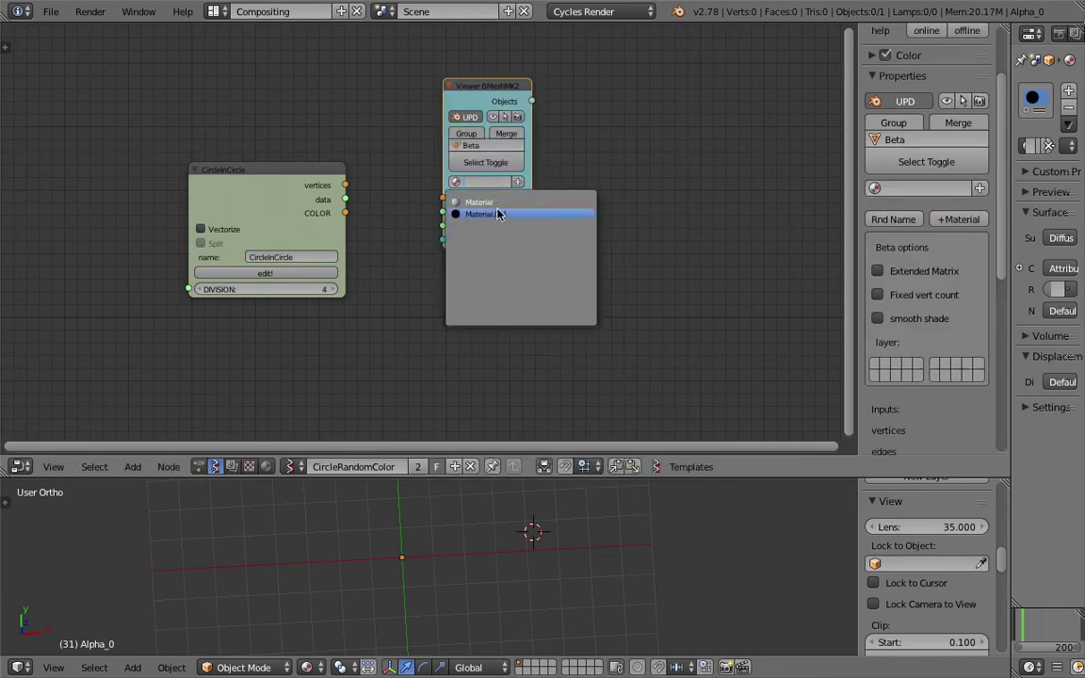
left_click(497, 213)
middle_click_drag(576, 166, 556, 199)
left_click_drag(468, 124, 455, 143)
Step: Add a Vertex color new node beyond Viewer BMeshMK2 and save the file
middle_click_drag(610, 208, 534, 180)
key("shift+a")
left_click(559, 177)
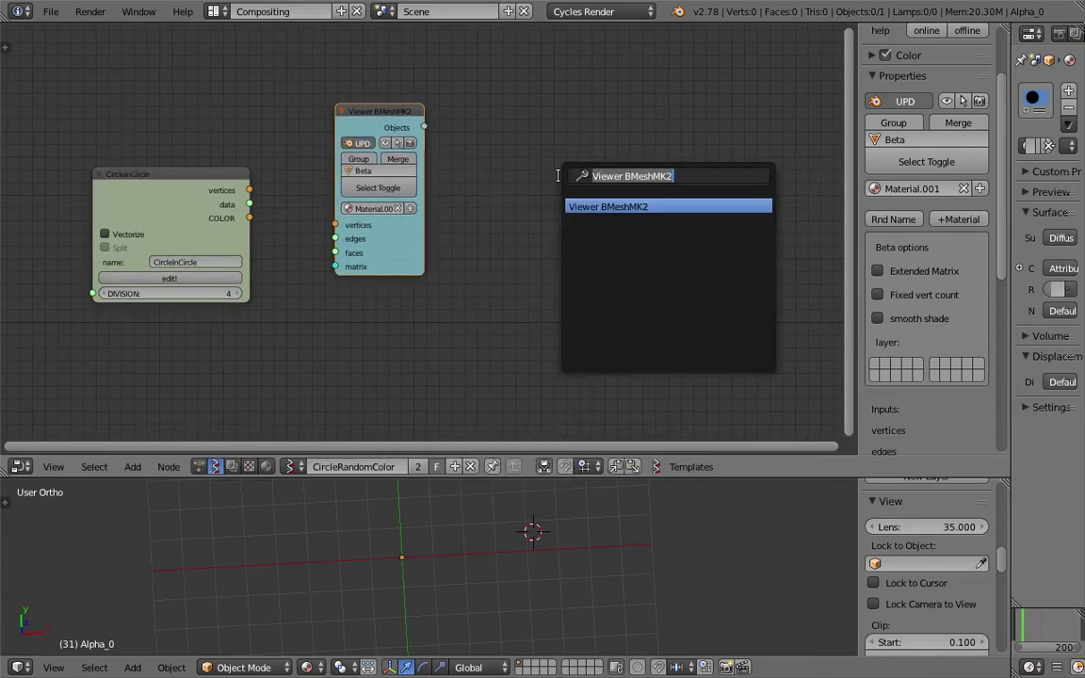
type("colo")
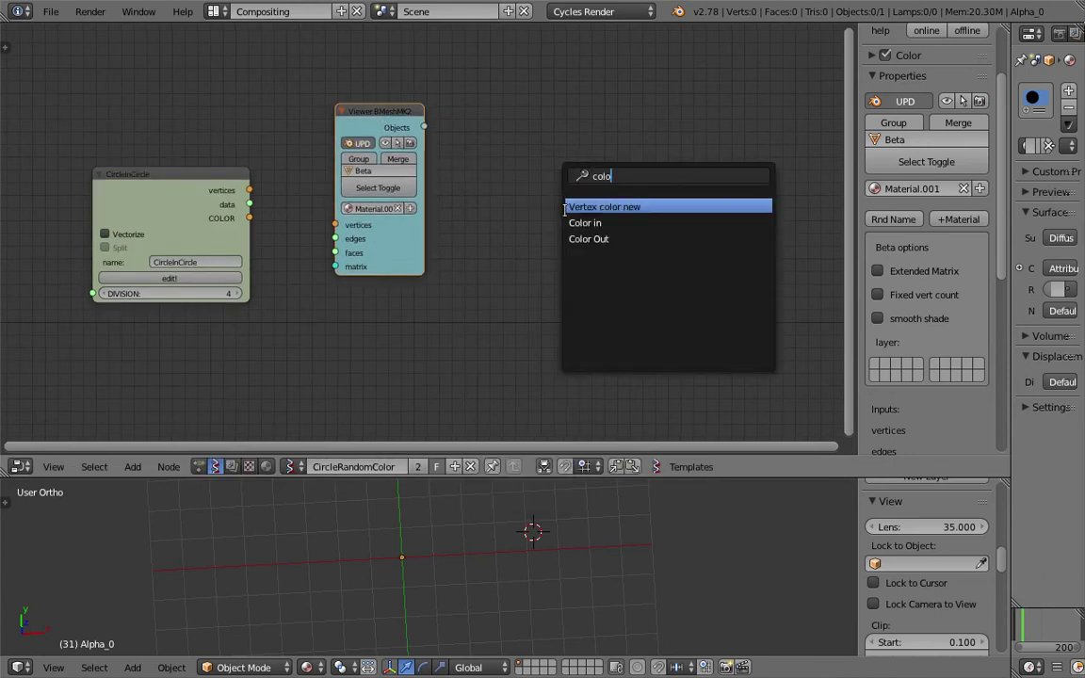
left_click(568, 208)
left_click(516, 213)
key("ctrl+s")
left_click(516, 213)
Step: Link the monad's vertices and data to Viewer BMeshMK2, and its COLOR plus the viewer's Objects to Vertex color new, using Face mode
left_click_drag(423, 126, 516, 279)
left_click_drag(251, 219, 515, 308)
left_click_drag(381, 115, 401, 81)
left_click_drag(250, 190, 351, 207)
middle_click_drag(292, 139, 314, 155)
middle_click_drag(542, 530, 423, 538)
scroll(542, 376, "up", 2)
left_click(594, 268)
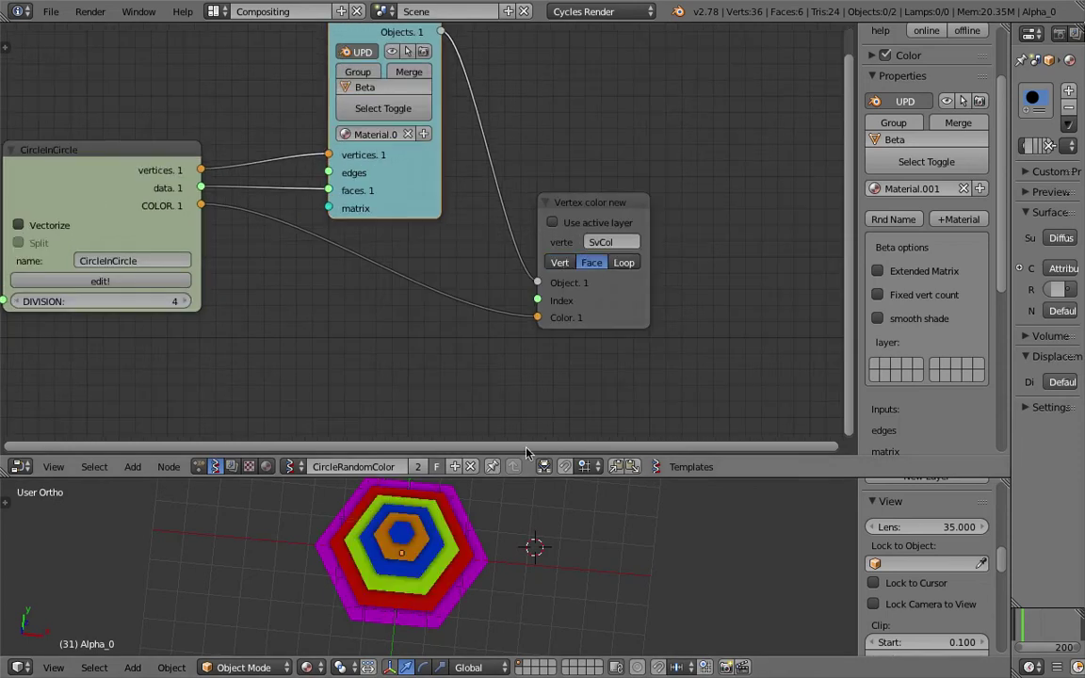
Step: Try the Vert, Face and Loop modes of the Vertex color new node on the hexagons
middle_click_drag(517, 549, 464, 547)
left_click(565, 263)
left_click(586, 264)
left_click(623, 264)
left_click(596, 265)
left_click(633, 266)
middle_click_drag(513, 535, 583, 542)
middle_click_drag(452, 577, 424, 574)
Step: Enlarge the 3D viewport and set the Vertex color new node to Face mode, viewing the hexagons from the top
left_click_drag(486, 477, 487, 376)
scroll(419, 488, "up", 2)
middle_click_drag(436, 565, 372, 530)
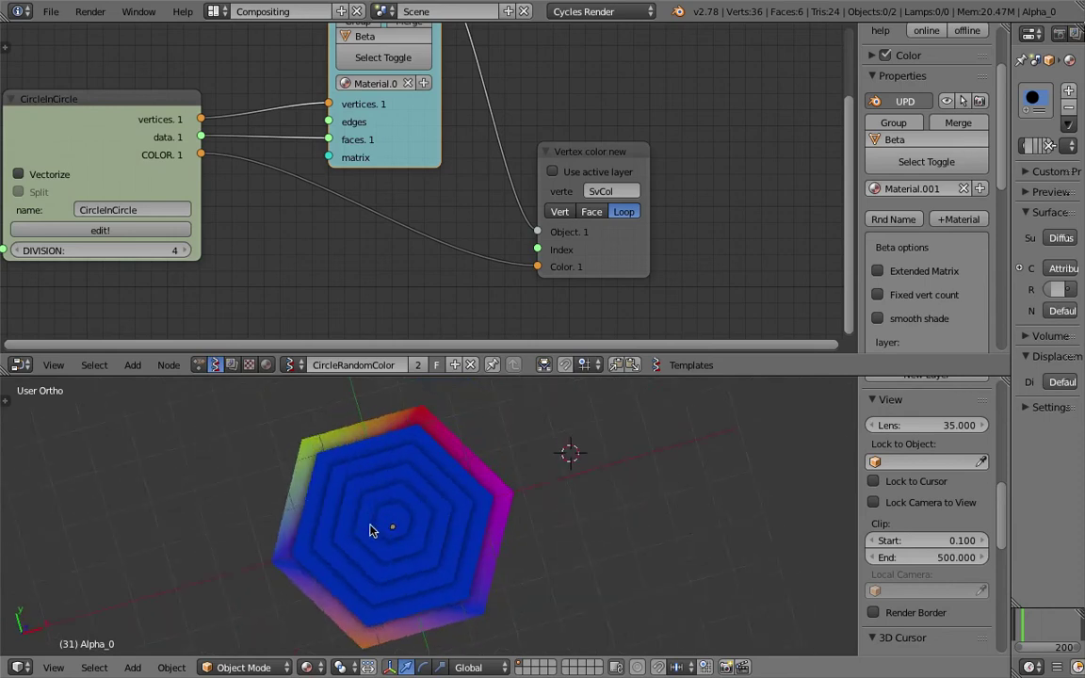
left_click(596, 217)
key("KP_7")
Step: Save the rebuilt setup over circle_in_circle_in_color_014_fix.blend
key("ctrl+s")
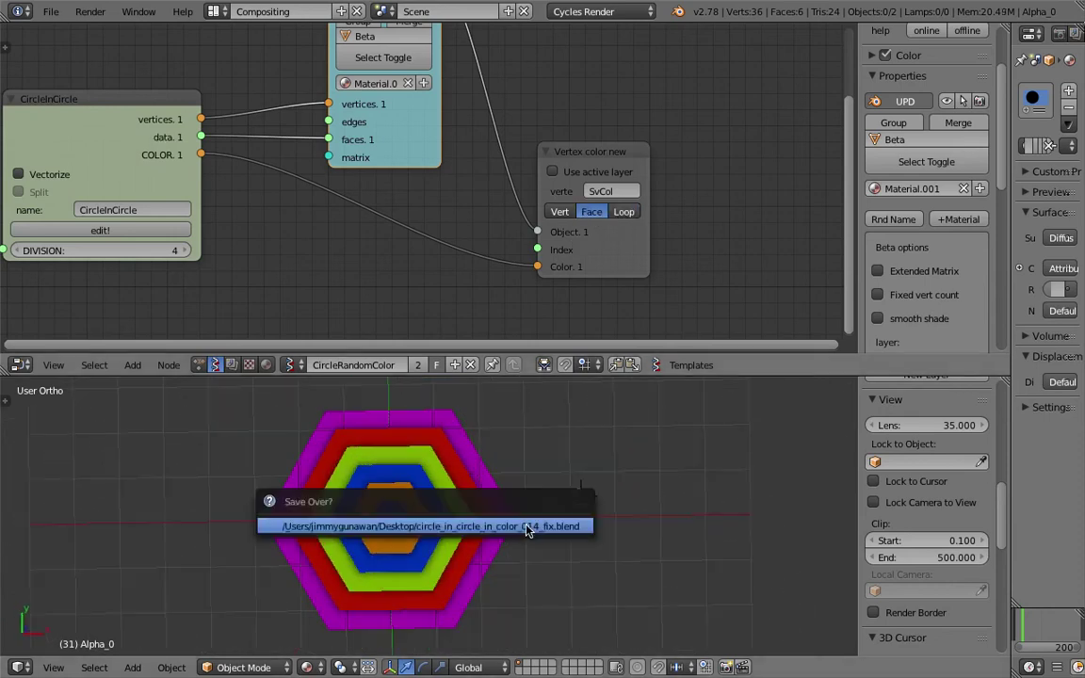
left_click(527, 531)
scroll(402, 196, "down", 4)
middle_click_drag(402, 196, 473, 205)
scroll(396, 209, "up", 1)
middle_click_drag(374, 210, 398, 216)
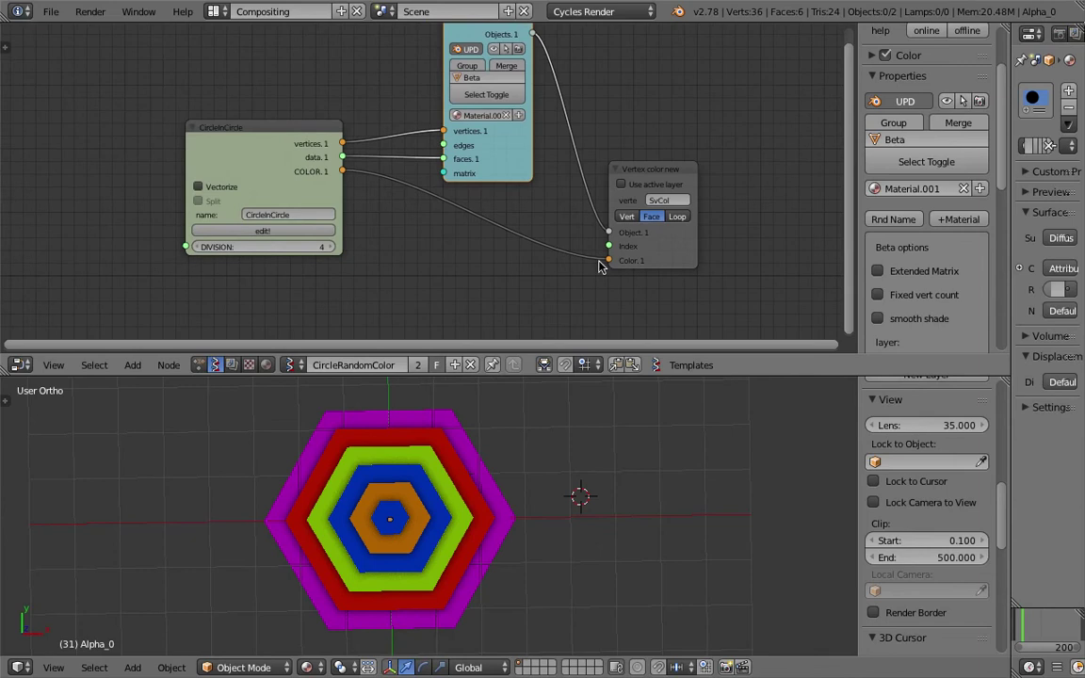
Step: Save the file over the existing blend and shift the CircleInCircle node up to free space beneath it
scroll(527, 193, "down", 1)
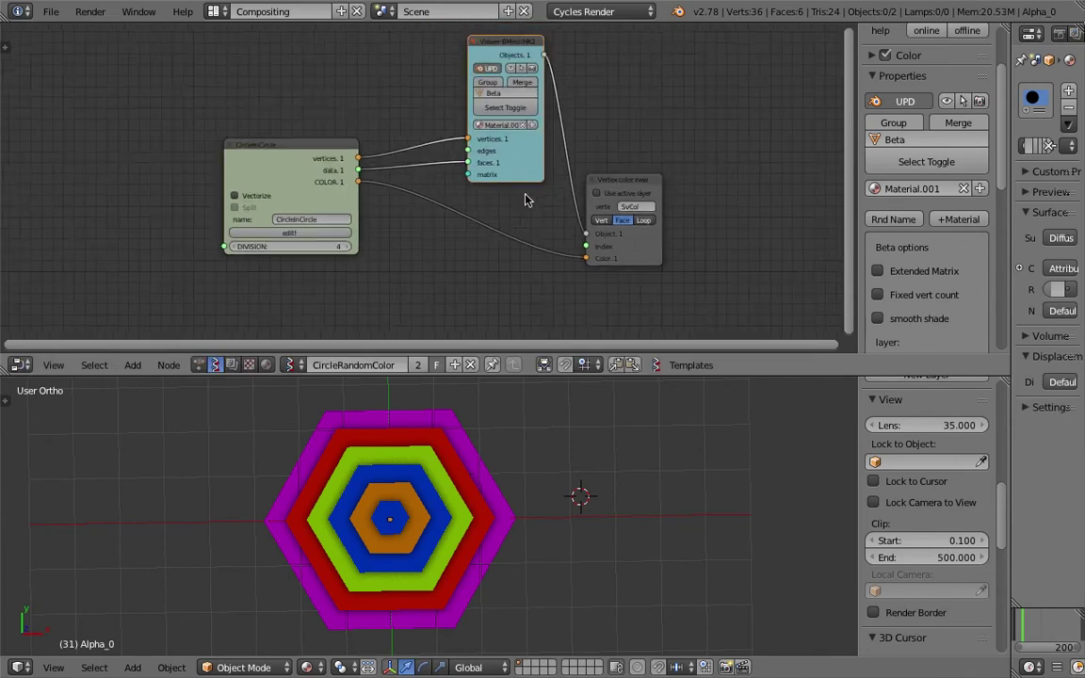
key("ctrl+s")
left_click(532, 194)
left_click_drag(324, 145, 321, 124)
middle_click_drag(308, 242, 319, 217)
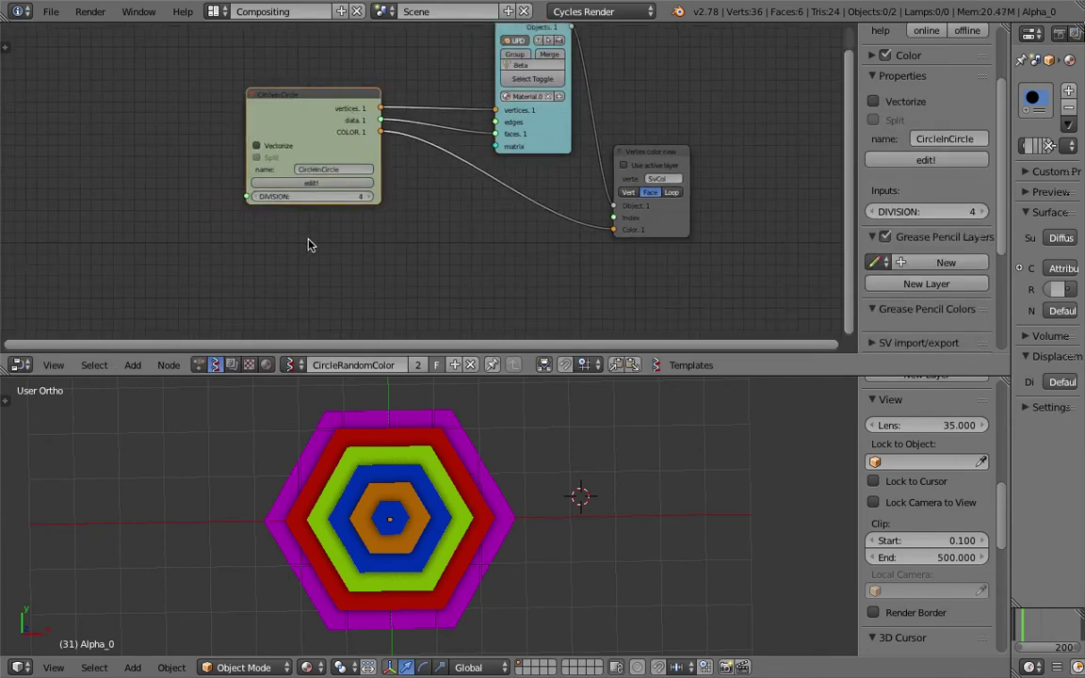
Step: Add a Plane node and place it below the CircleInCircle node
key("space")
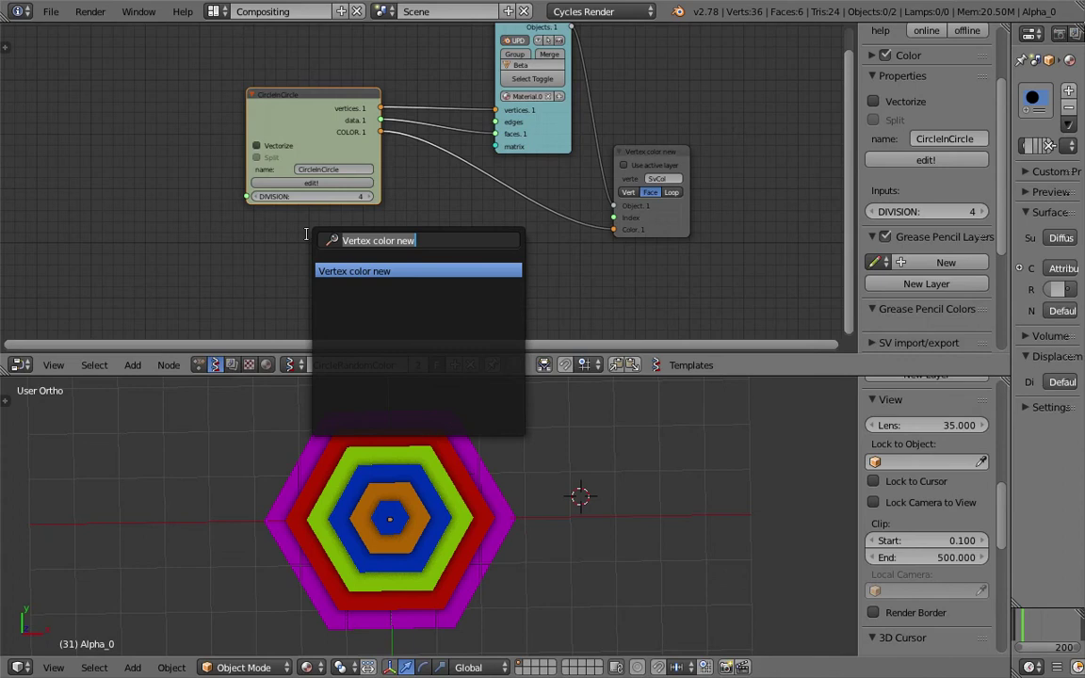
type("pla")
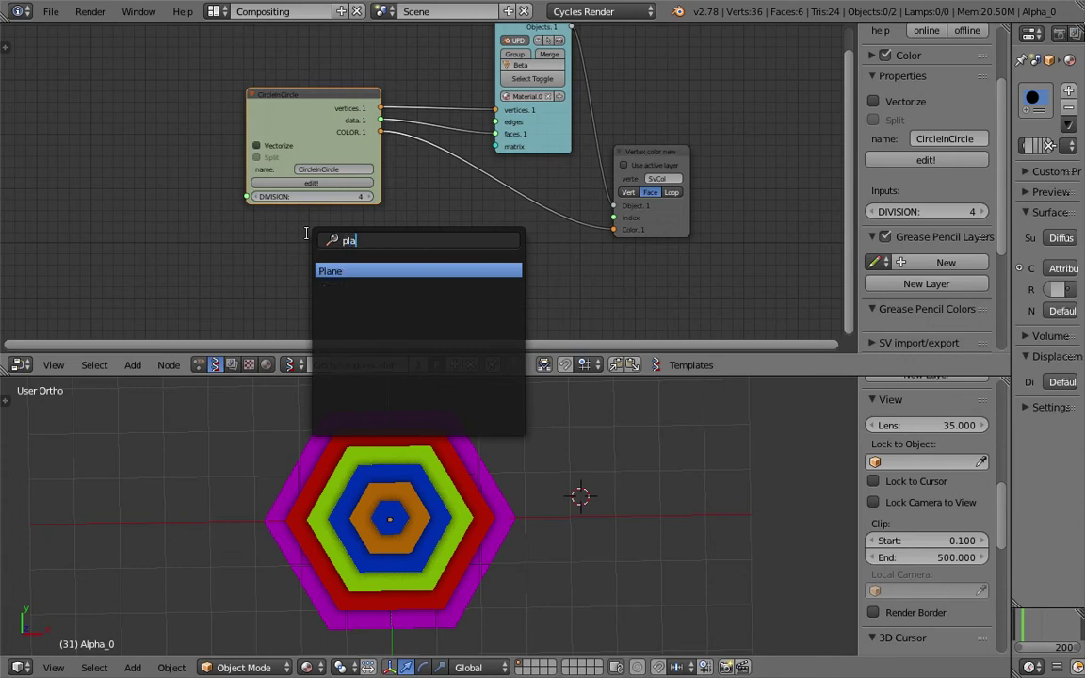
key("Return")
left_click(275, 232)
middle_click_drag(313, 253, 325, 225)
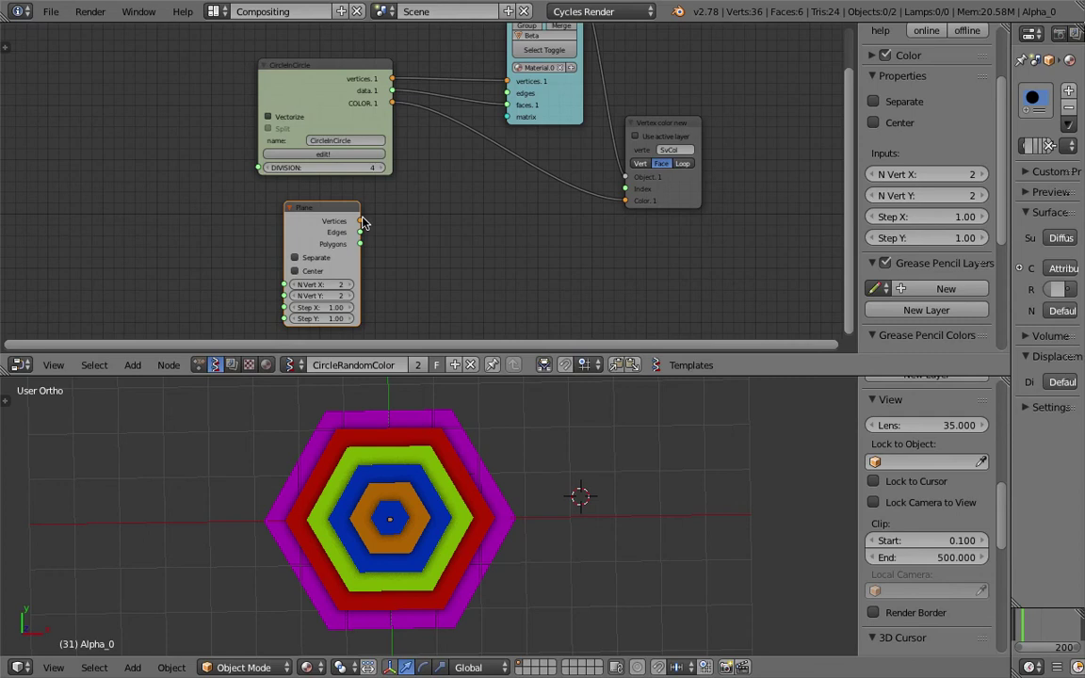
key("g")
left_click(331, 231)
Step: Add a Matrix in node, linking Plane Vertices to its Location and its Matrix output to the viewer's matrix input
key("shift+a")
left_click(412, 217)
type("matrix i")
key("Return")
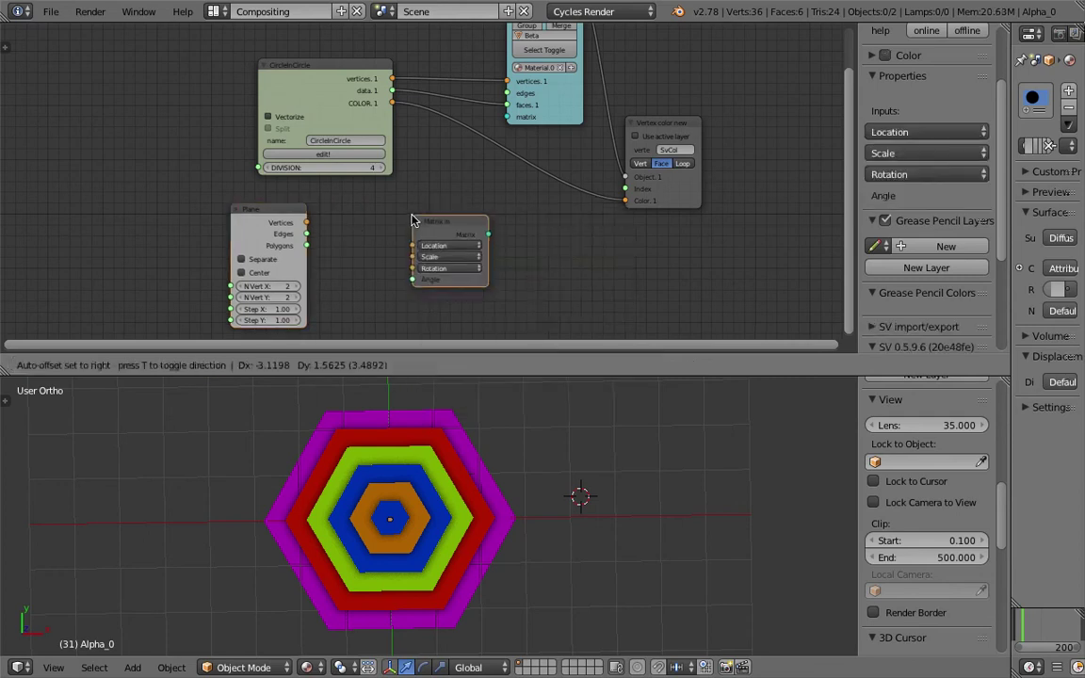
left_click_drag(308, 223, 413, 245)
left_click_drag(487, 234, 507, 117)
left_click_drag(463, 232, 425, 222)
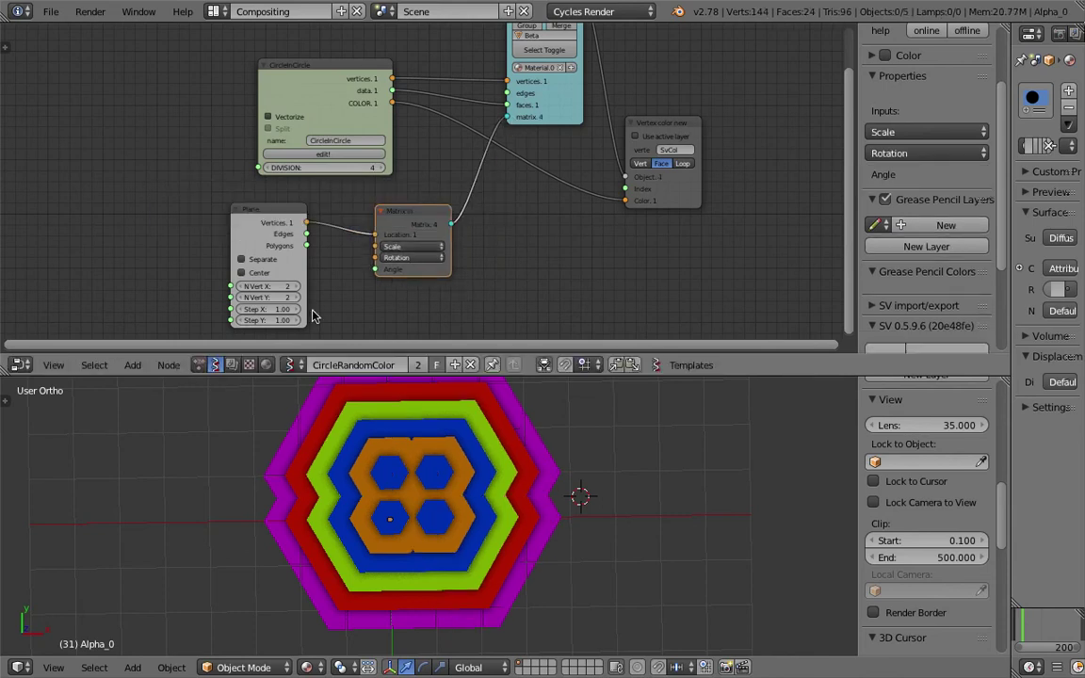
Step: Set the Plane node's Step X and Step Y to 2.62 and save the file
left_click_drag(273, 318, 309, 321)
key("ctrl+s")
left_click(540, 478)
Step: Widen the properties editor, split it in two and turn the upper half into an Outliner
left_click_drag(1010, 135, 790, 132)
left_click_drag(1080, 28, 1066, 216)
left_click(811, 35)
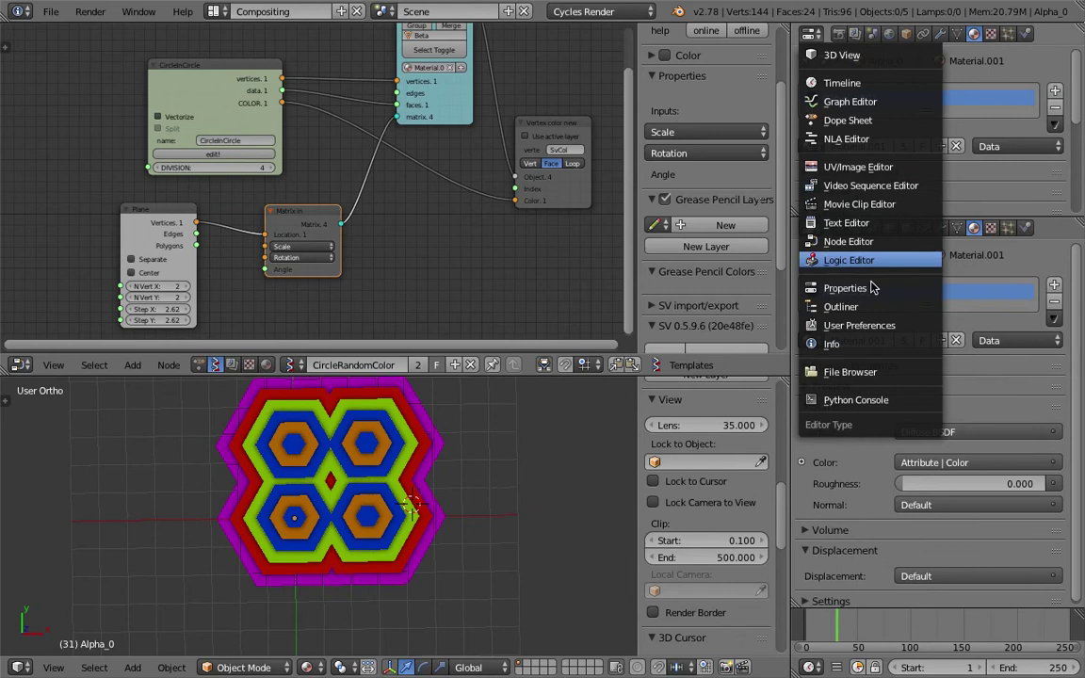
left_click(818, 307)
scroll(448, 540, "down", 2)
middle_click_drag(448, 540, 436, 517)
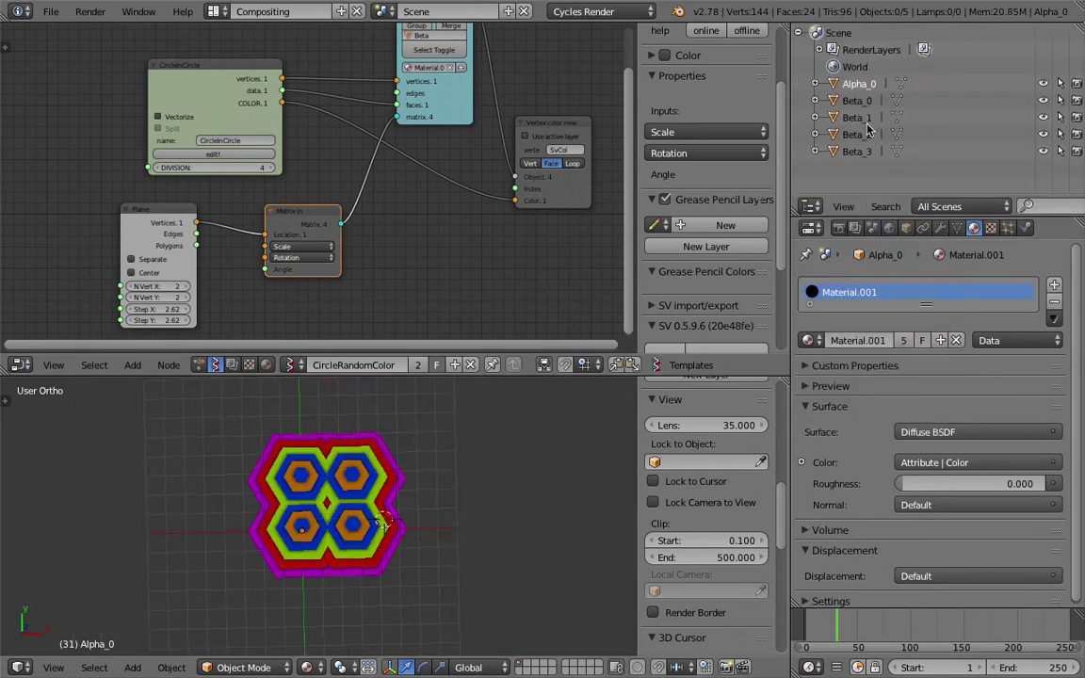
Step: Delete the leftover Alpha_0 object through the Outliner and save the file
middle_click_drag(511, 475, 416, 475)
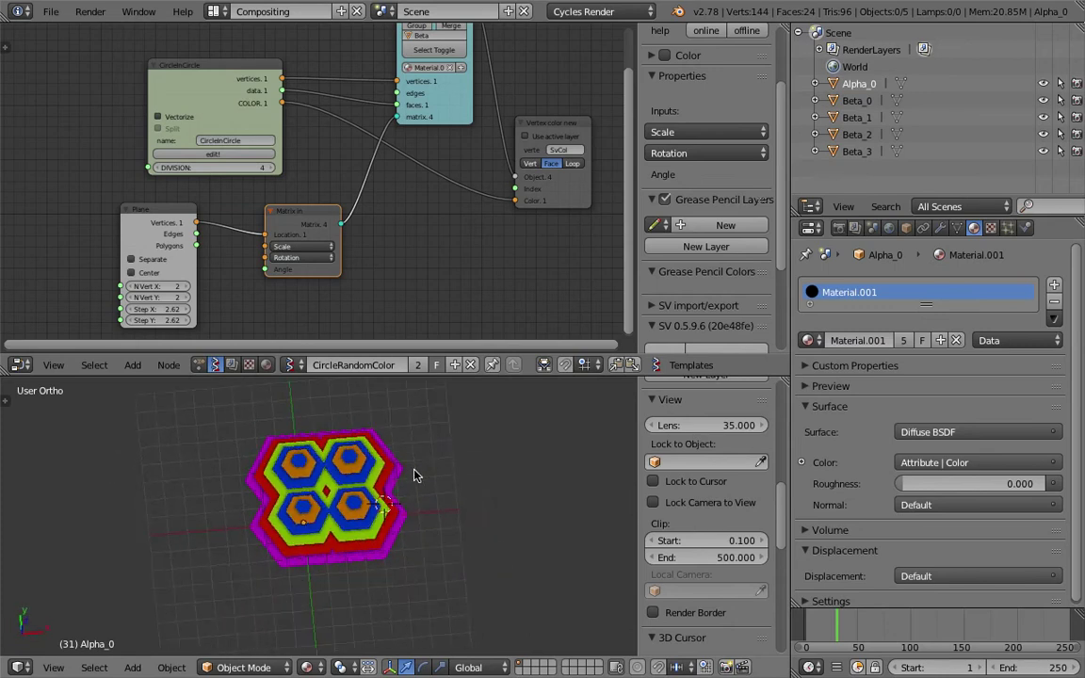
right_click(859, 85)
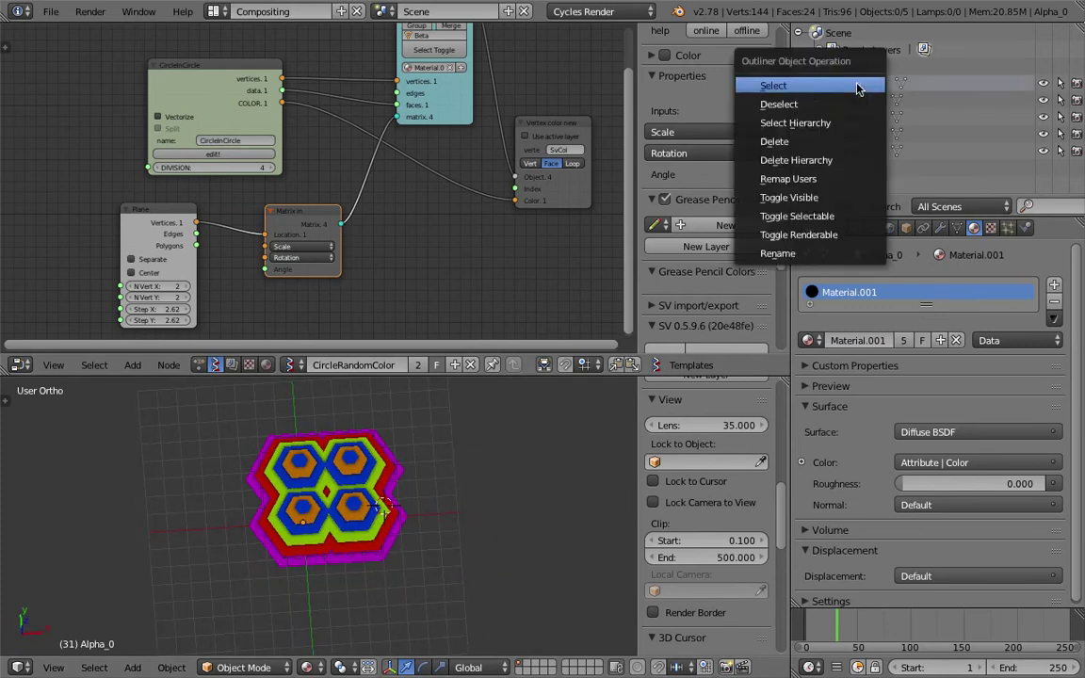
left_click(848, 143)
middle_click_drag(466, 462, 464, 477)
key("ctrl+s")
left_click(464, 476)
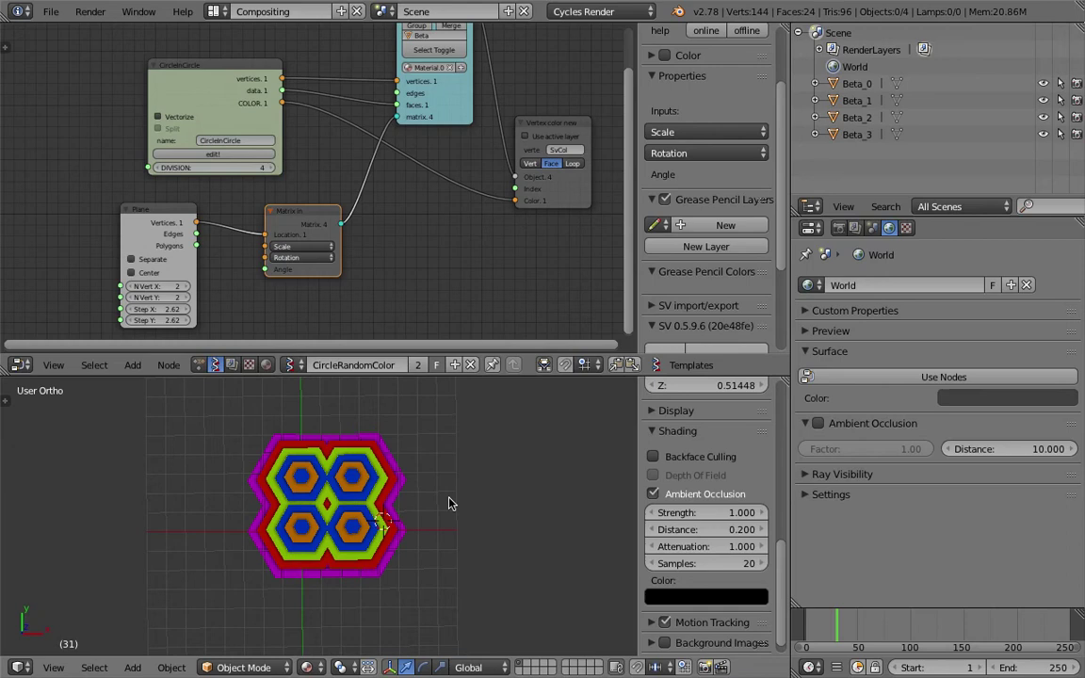
Step: Hide the node editor's sidebar, align the Plane node beneath CircleInCircle and save the file
middle_click_drag(216, 191, 215, 187)
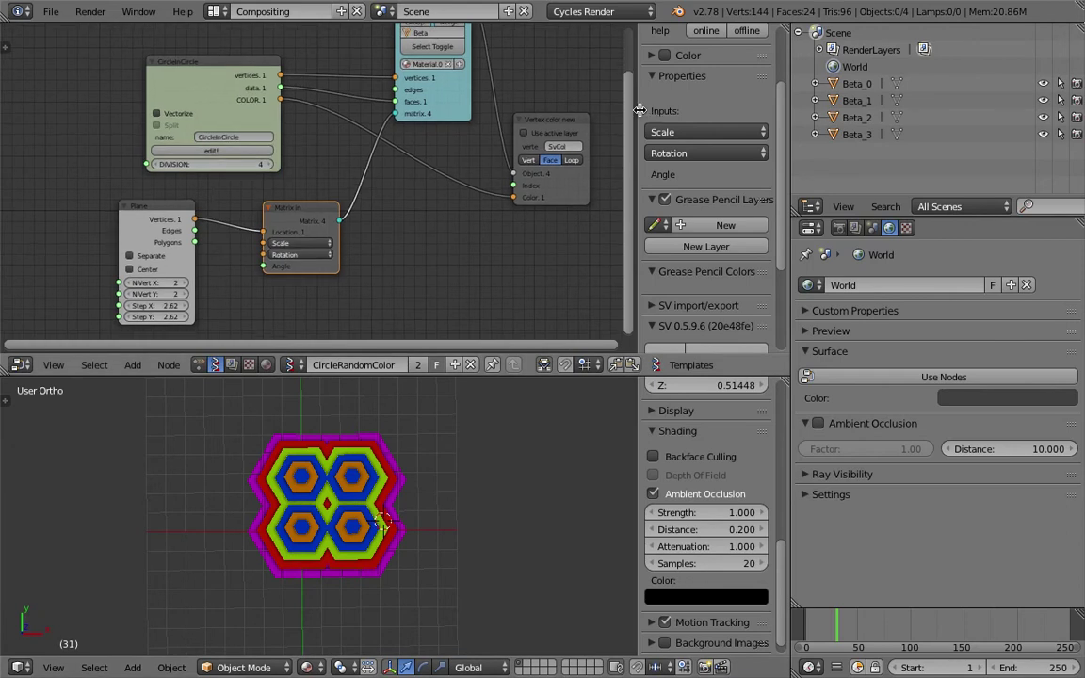
left_click_drag(641, 110, 749, 96)
middle_click_drag(316, 170, 369, 171)
left_click_drag(302, 207, 328, 204)
key("ctrl+s")
left_click(329, 205)
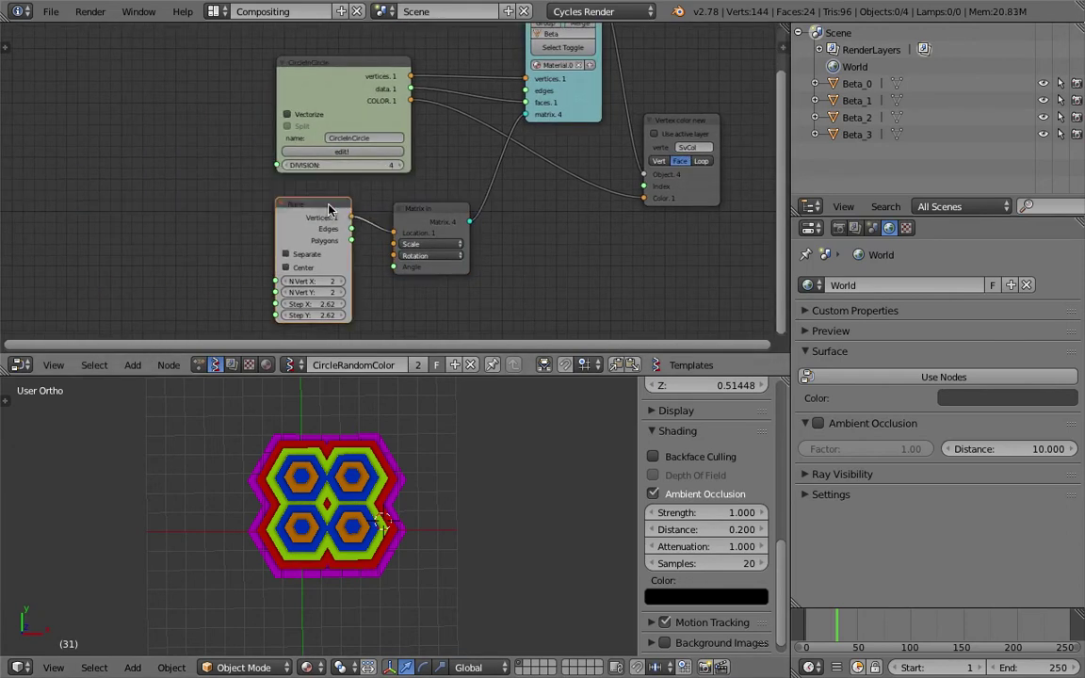
Step: Open the CircleInCircle monad for editing and reposition its Range Float node
scroll(344, 203, "up", 2)
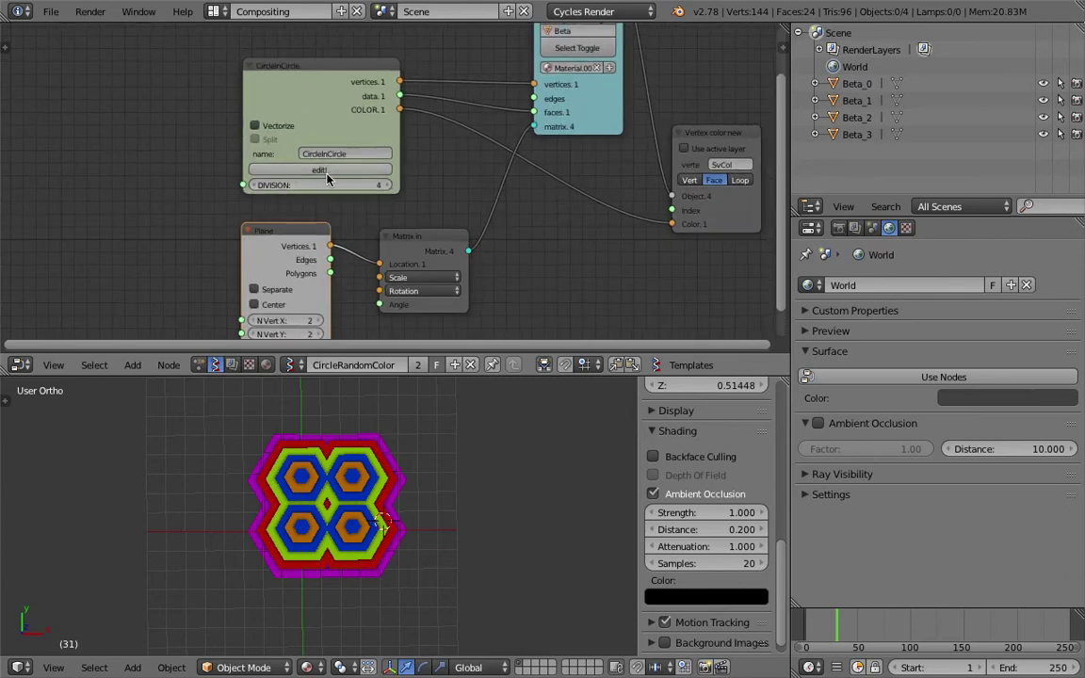
middle_click_drag(345, 173, 285, 195)
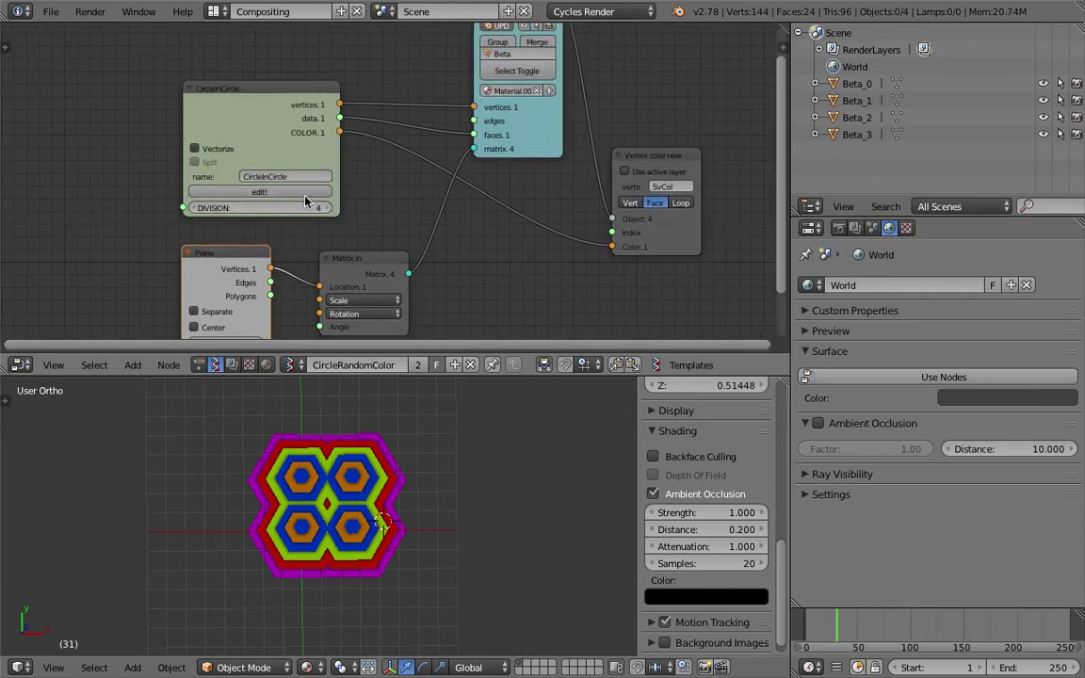
left_click(305, 193)
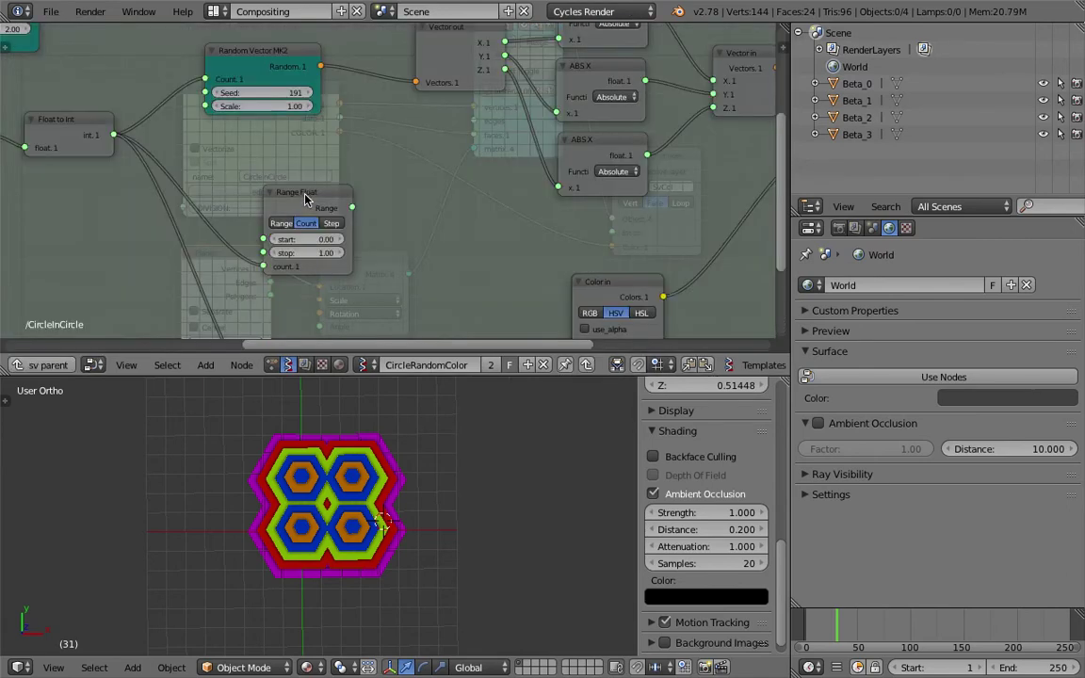
scroll(344, 189, "down", 2)
mouse_move(380, 191)
left_mouse_down()
mouse_move(358, 185)
mouse_move(372, 208)
left_mouse_up()
middle_click_drag(372, 208, 345, 257)
middle_click_drag(303, 216, 463, 245)
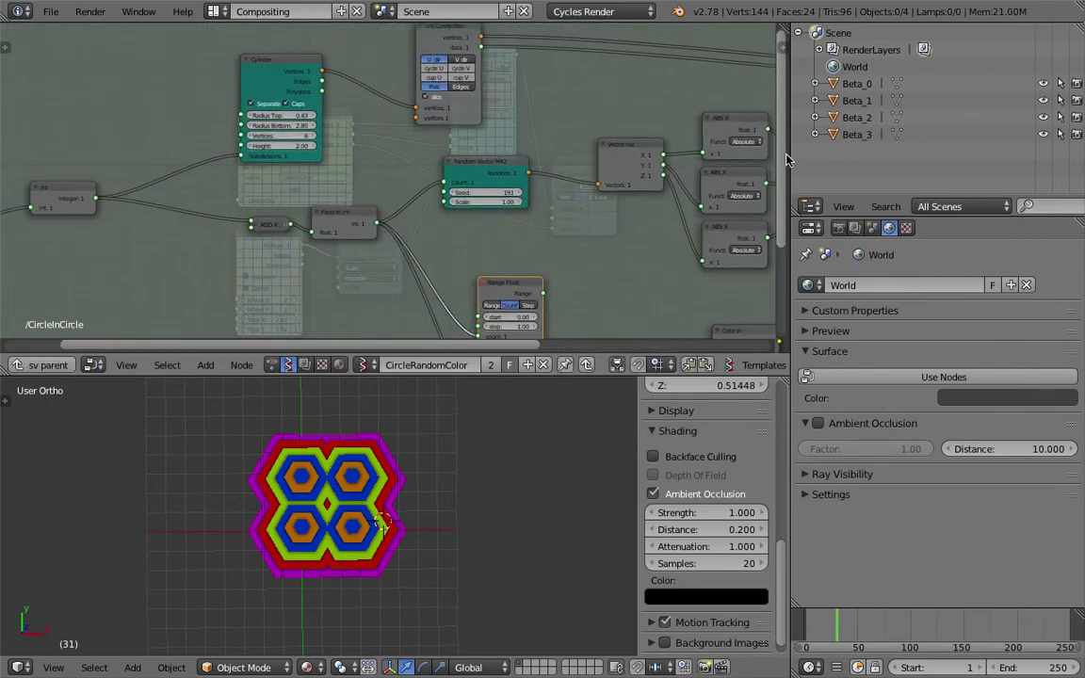
Step: Widen the node editor, spread out the Group Inputs and Int nodes and save the file
left_click_drag(789, 158, 850, 160)
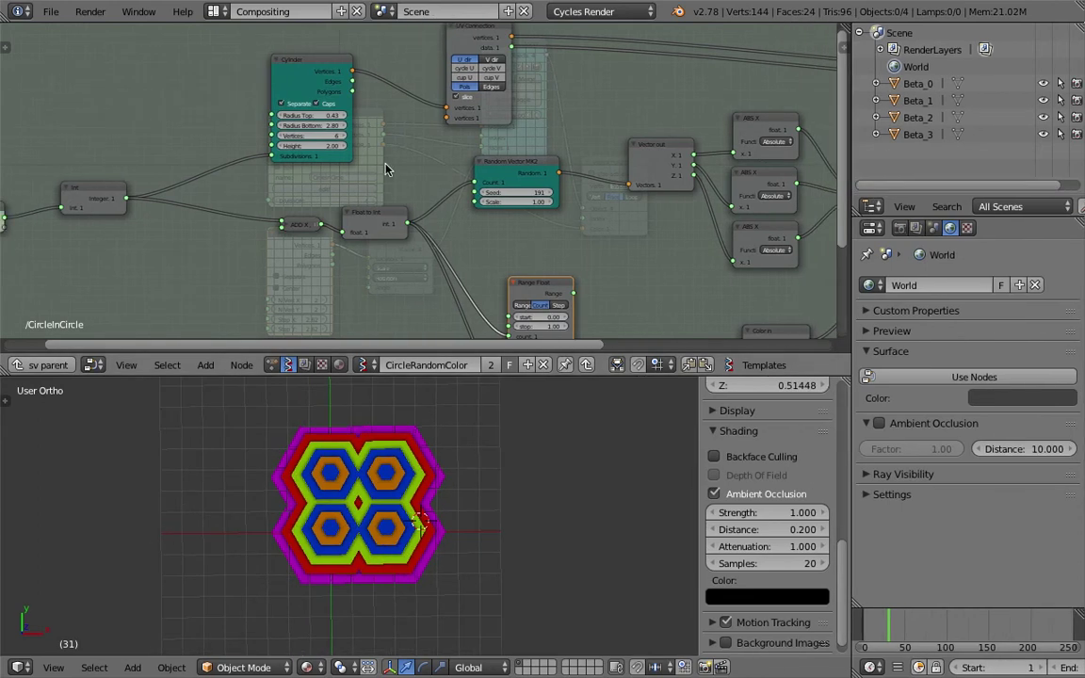
middle_click_drag(381, 165, 479, 157)
middle_click_drag(230, 172, 275, 163)
left_click_drag(155, 199, 112, 176)
mouse_move(258, 176)
left_mouse_down()
mouse_move(259, 166)
mouse_move(252, 198)
left_mouse_up()
key("ctrl+s")
left_click(259, 169)
Step: Expose the Cylinder node's Vertices as a new monad input from Group Inputs and save the file
scroll(408, 181, "up", 2)
middle_click_drag(207, 163, 251, 147)
middle_click_drag(467, 156, 322, 164)
middle_click_drag(342, 113, 388, 140)
scroll(369, 122, "down", 2)
left_click_drag(114, 174, 424, 106)
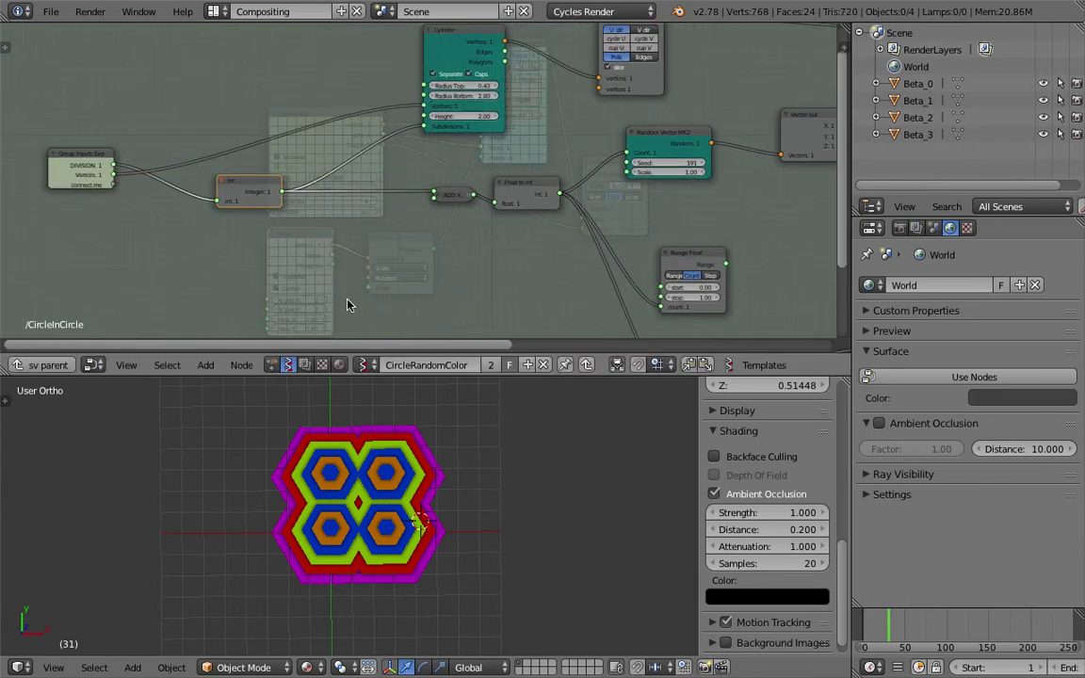
middle_click_drag(427, 215, 312, 208)
key("ctrl+s")
left_click(313, 208)
Step: Change the Random Vector MK2 seed, reposition the Color in node and save the file
middle_click_drag(503, 203, 450, 205)
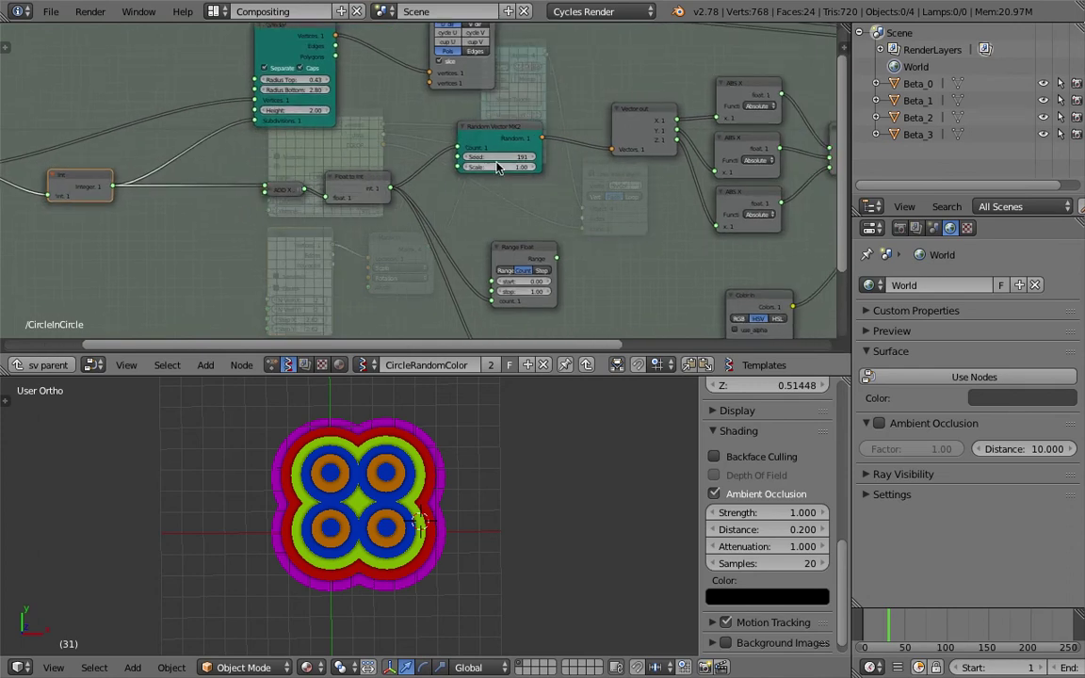
left_click_drag(498, 158, 498, 158)
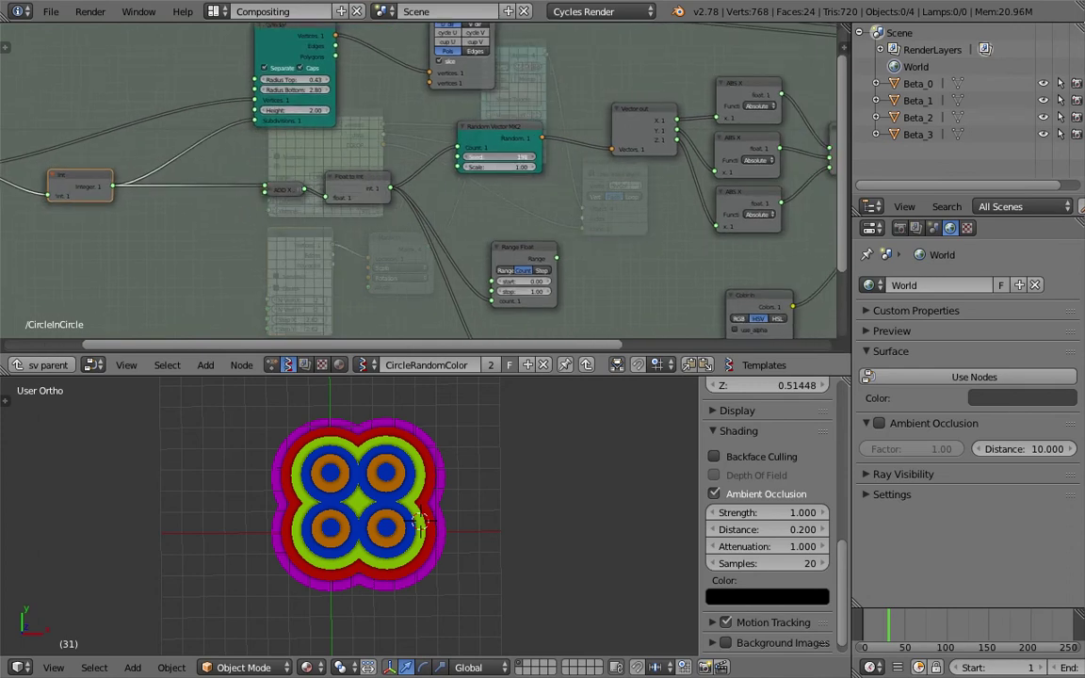
middle_click_drag(577, 257, 492, 177)
scroll(405, 273, "down", 1)
middle_click_drag(414, 269, 448, 274)
middle_click_drag(535, 238, 427, 264)
left_click_drag(569, 226, 554, 230)
middle_click_drag(234, 151, 433, 184)
key("ctrl+s")
left_click(430, 184)
Step: Link the free Group Inputs socket to the Seed of Random Vector MK2 as a new monad input
middle_click_drag(337, 174, 430, 182)
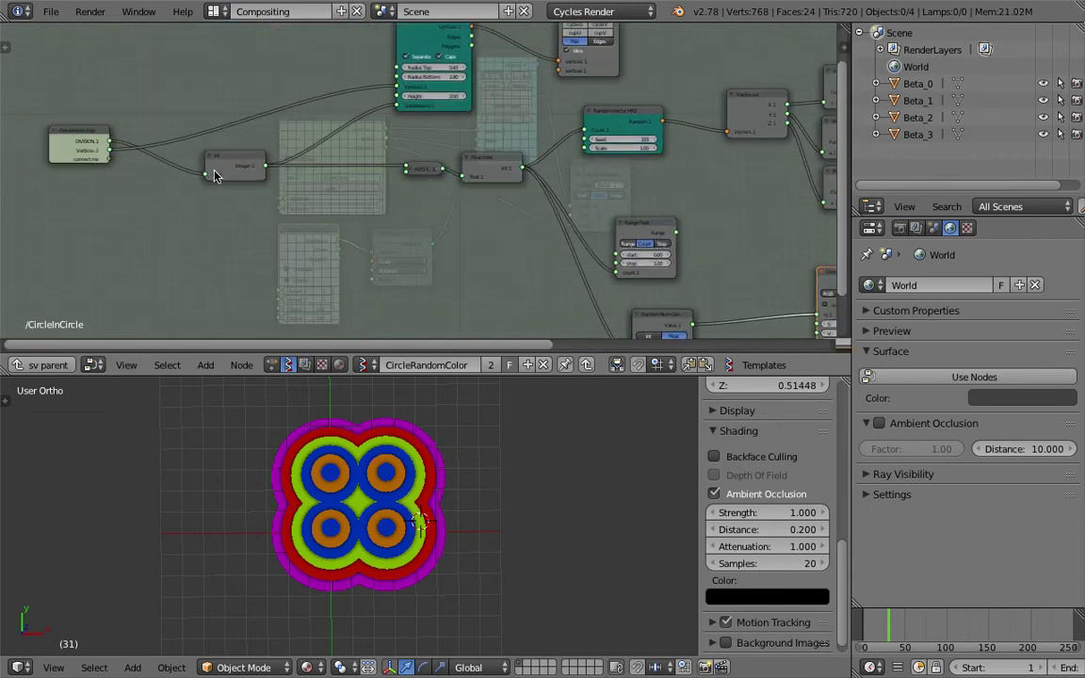
left_click_drag(81, 132, 582, 141)
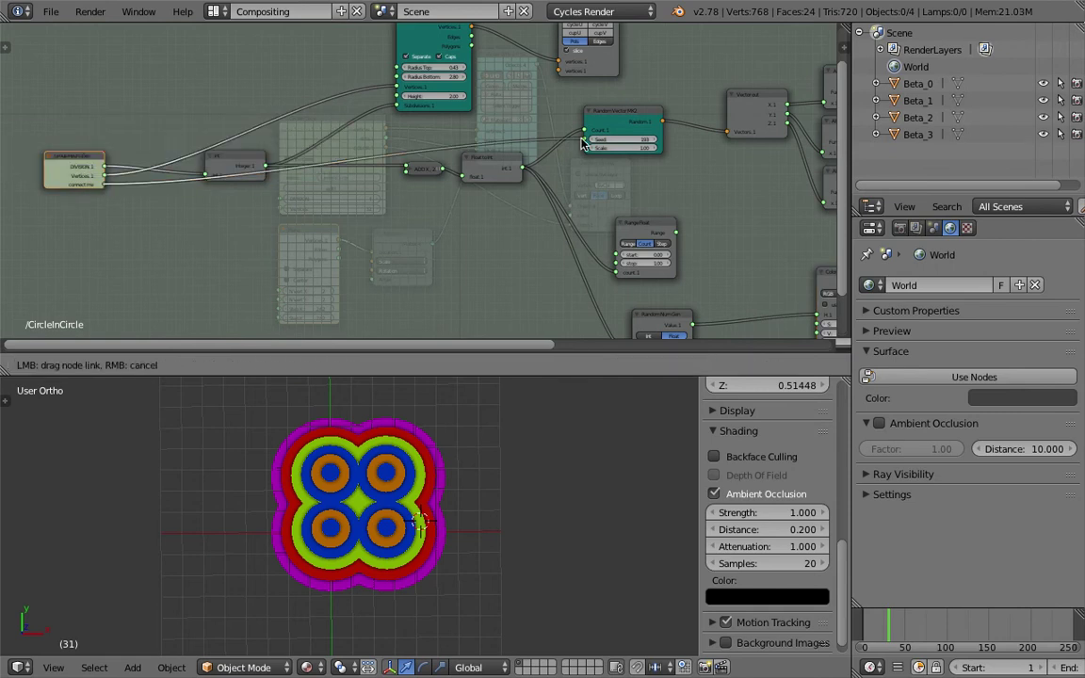
left_click_drag(582, 142, 582, 141)
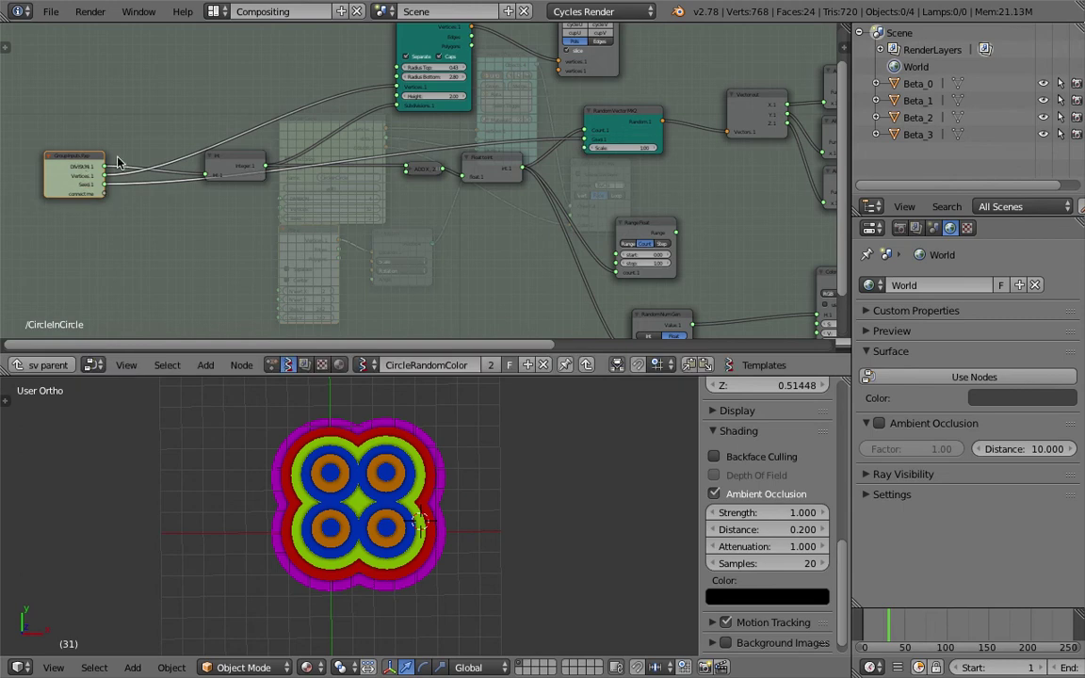
Step: Show the monad's Sv Custom Group Interface settings beside the node tree
left_click(841, 47)
middle_click_drag(688, 185, 478, 63)
scroll(479, 62, "down", 1)
middle_click_drag(283, 276, 507, 184)
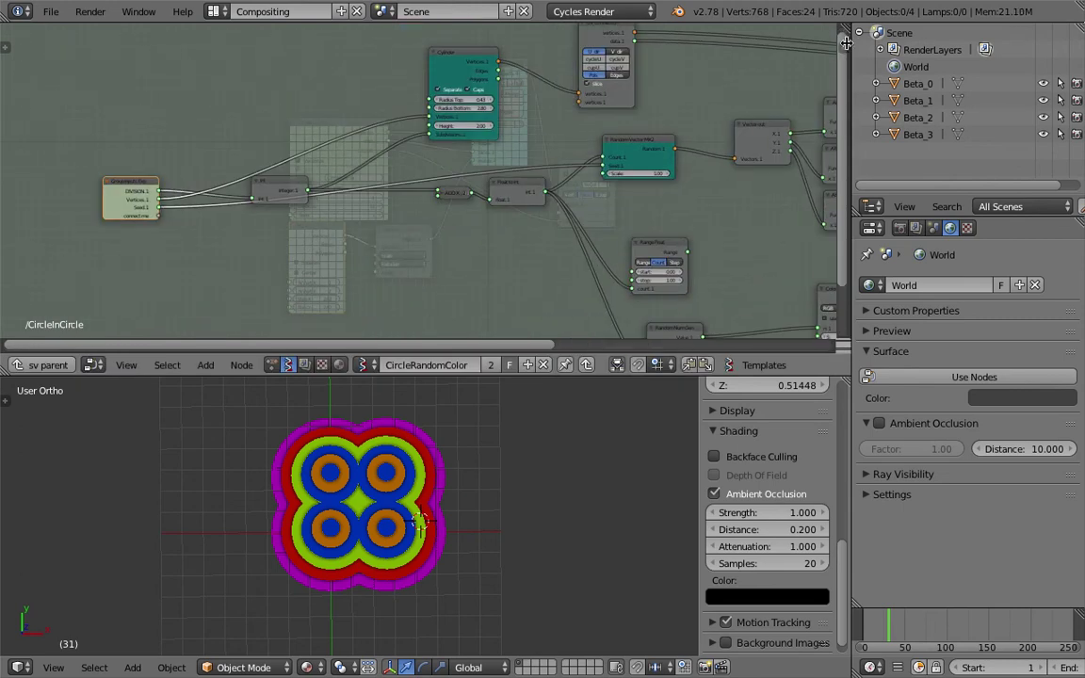
key("n")
scroll(744, 229, "down", 3)
left_click_drag(697, 214, 650, 215)
middle_click_drag(207, 224, 247, 249)
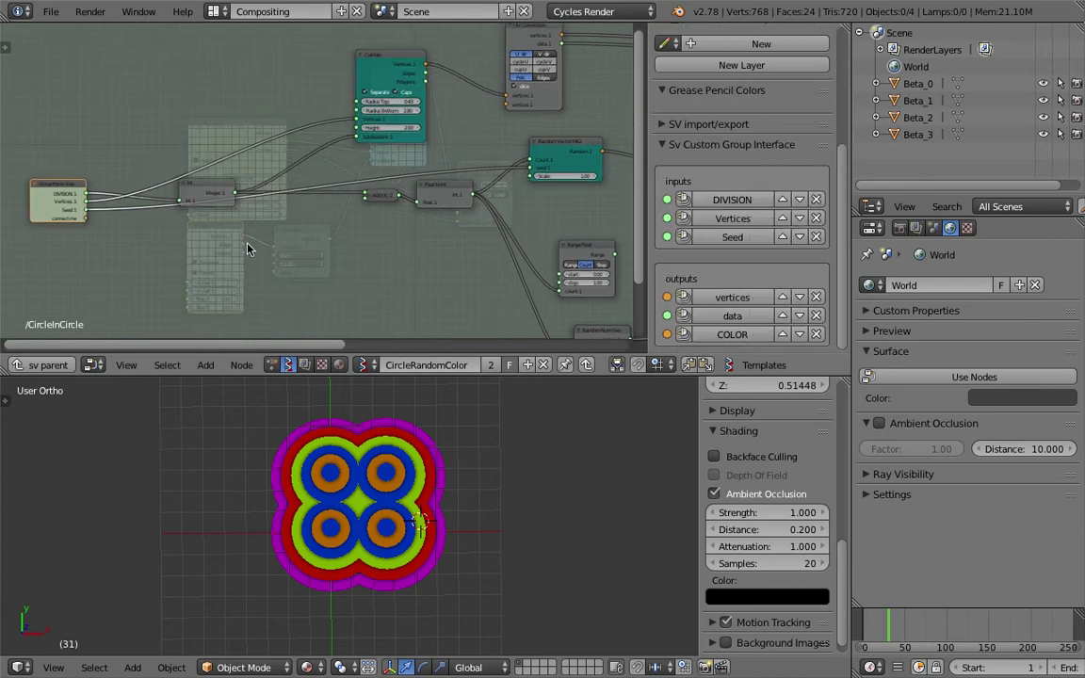
Step: Rename the monad's Seed input to SeedA
left_click(732, 237)
left_click(732, 258)
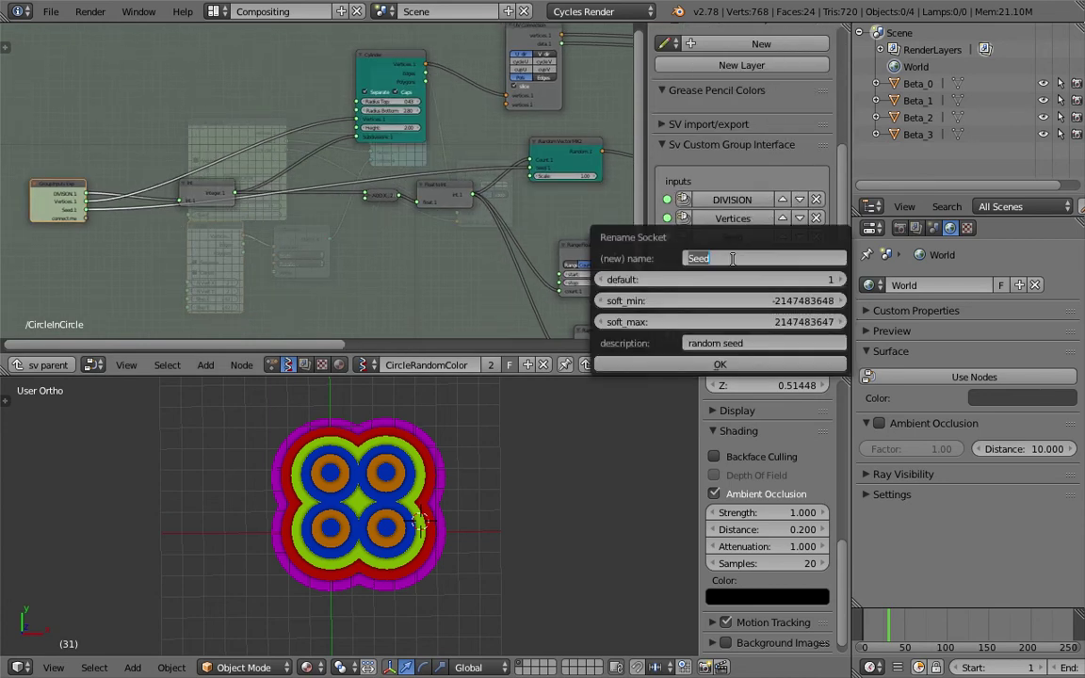
type("A")
key("Return")
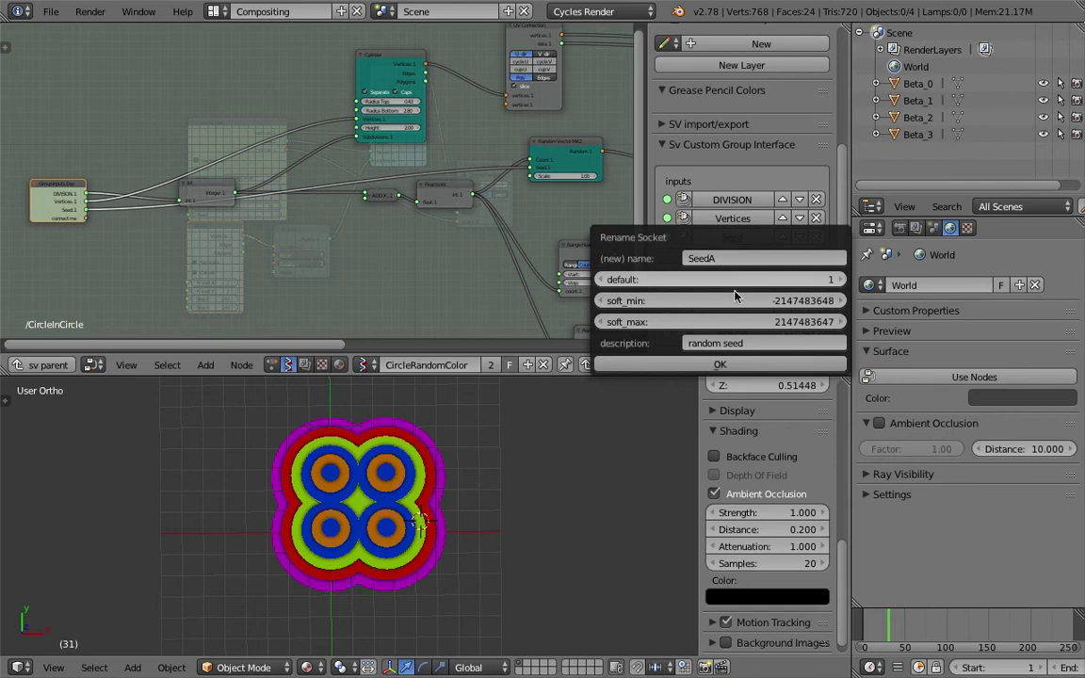
left_click(723, 364)
Step: Save the file and widen the node editor against the Outliner and properties area
key("ctrl+s")
middle_click_drag(397, 199, 330, 192)
left_click(338, 200)
scroll(350, 199, "down", 1)
left_click_drag(662, 181, 676, 181)
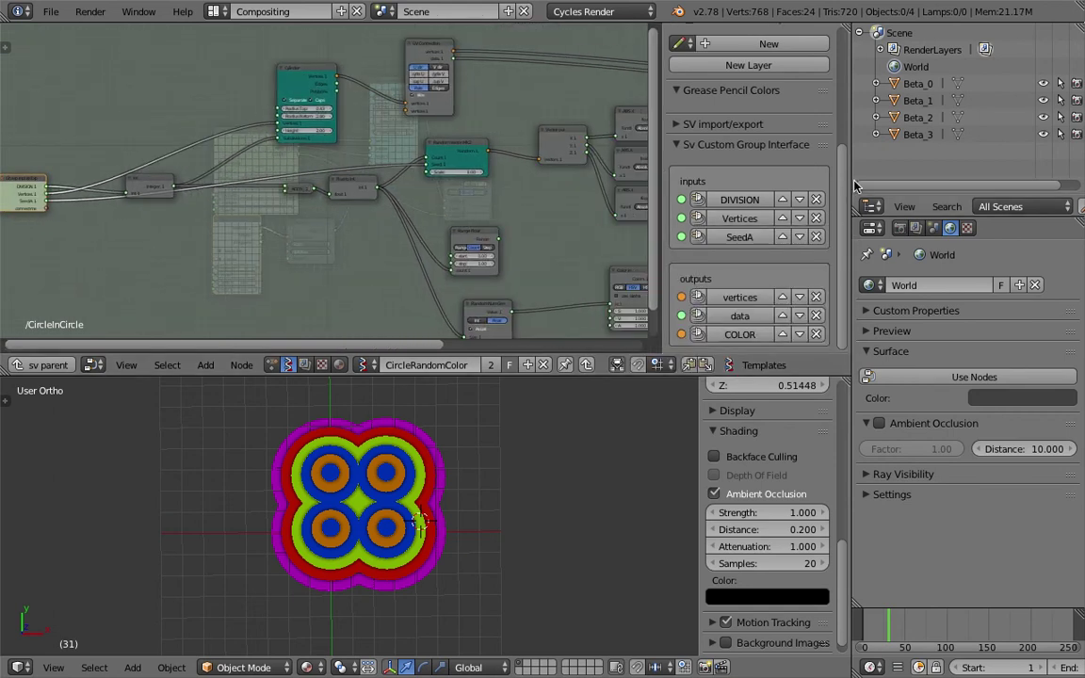
left_click_drag(852, 181, 989, 186)
Step: Expose the RandomNumGen node's Seed as another monad input from Group Inputs
middle_click_drag(444, 242, 484, 206)
scroll(380, 203, "up", 1)
left_click_drag(575, 307, 123, 158)
scroll(882, 306, "down", 2)
Step: Rename the newly added Seed input to SeedB
left_click(887, 298)
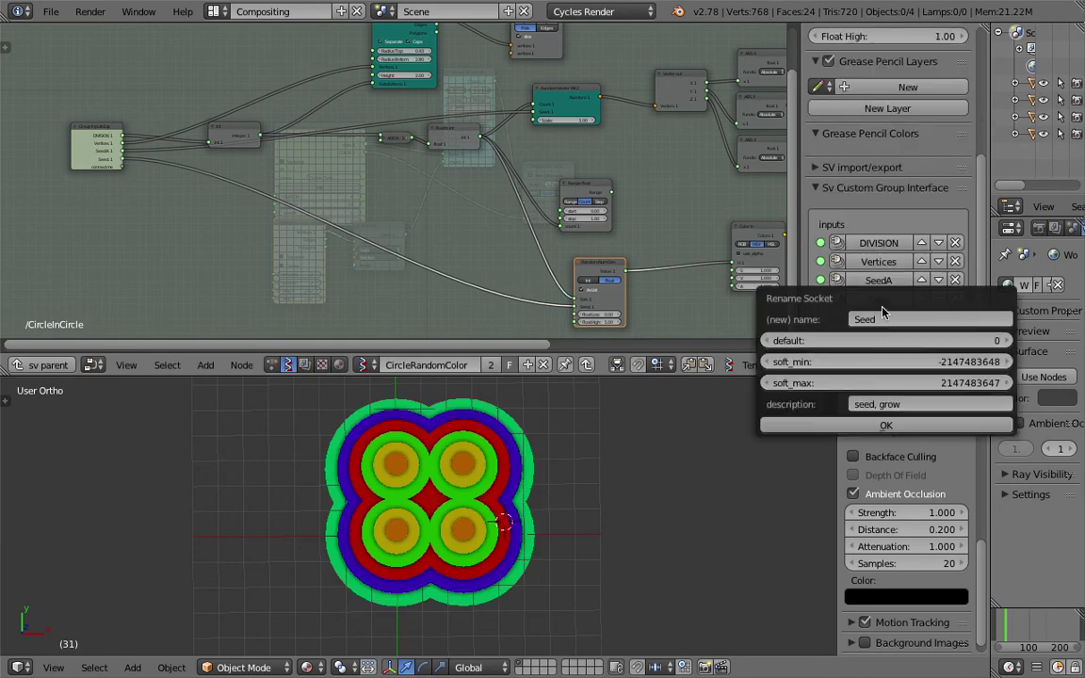
left_click(890, 319)
left_click(896, 426)
left_click(896, 430)
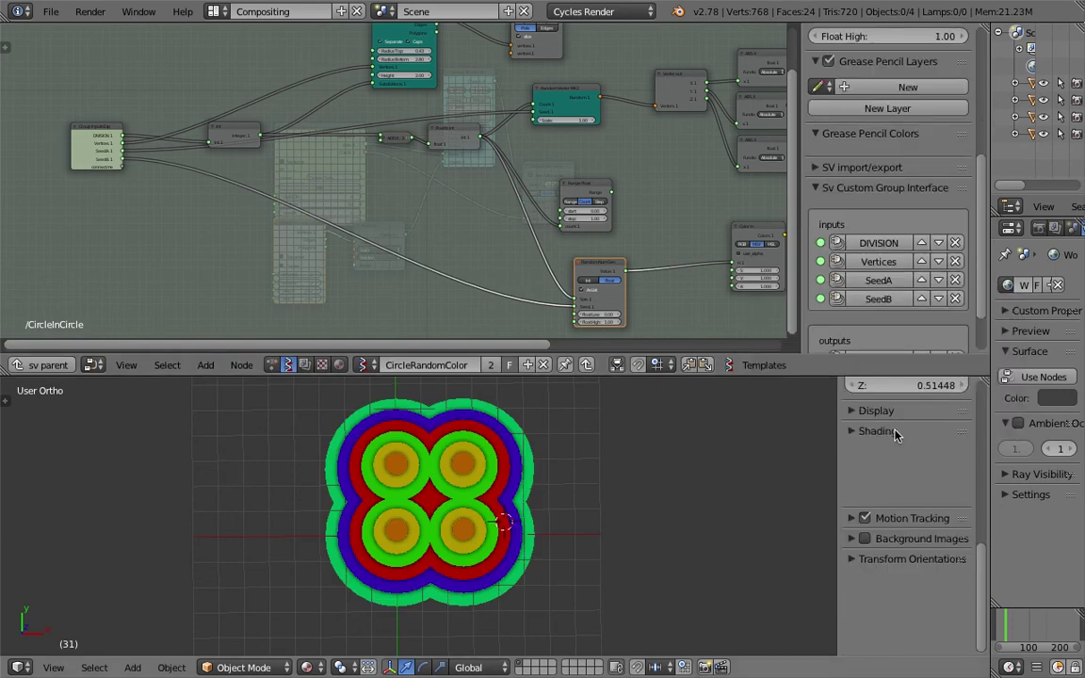
Step: Return to the parent node tree and move the CircleInCircle node up, clear of the Plane node
middle_click_drag(412, 267, 407, 264)
middle_click_drag(173, 168, 230, 198)
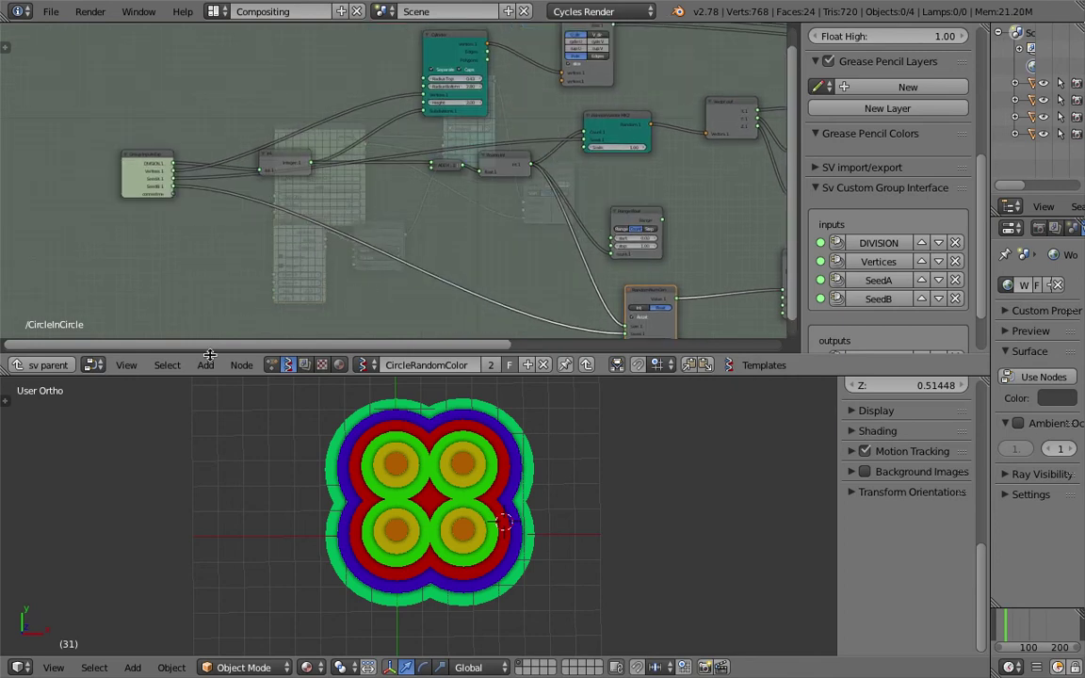
left_click(281, 367)
left_click_drag(340, 114, 349, 81)
scroll(349, 82, "up", 1)
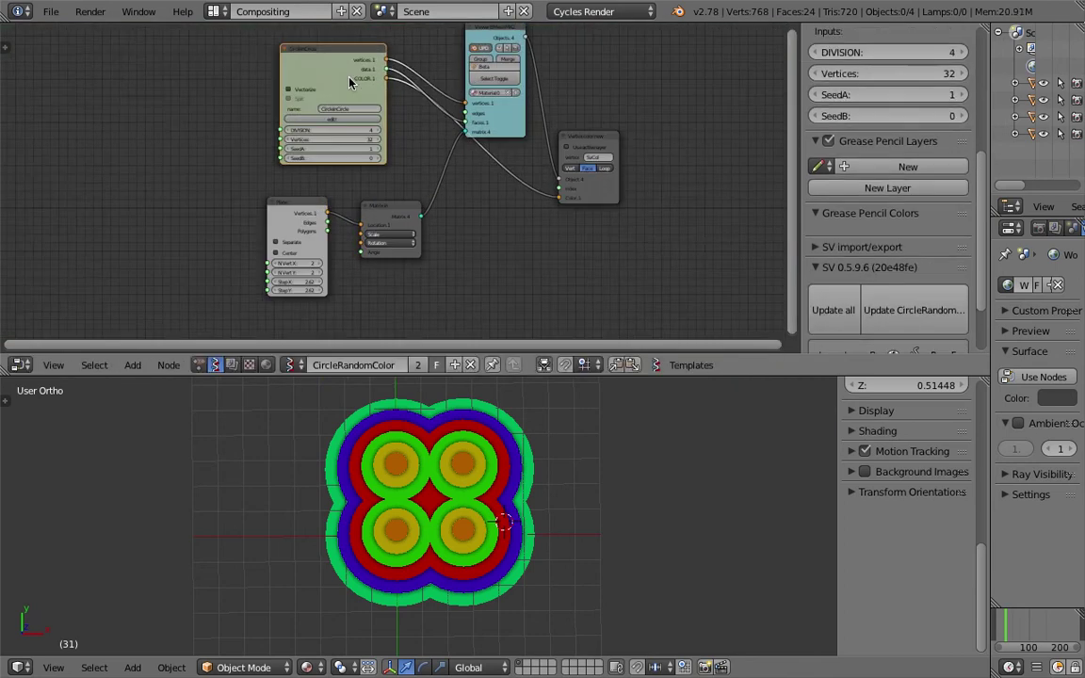
scroll(356, 99, "up", 1)
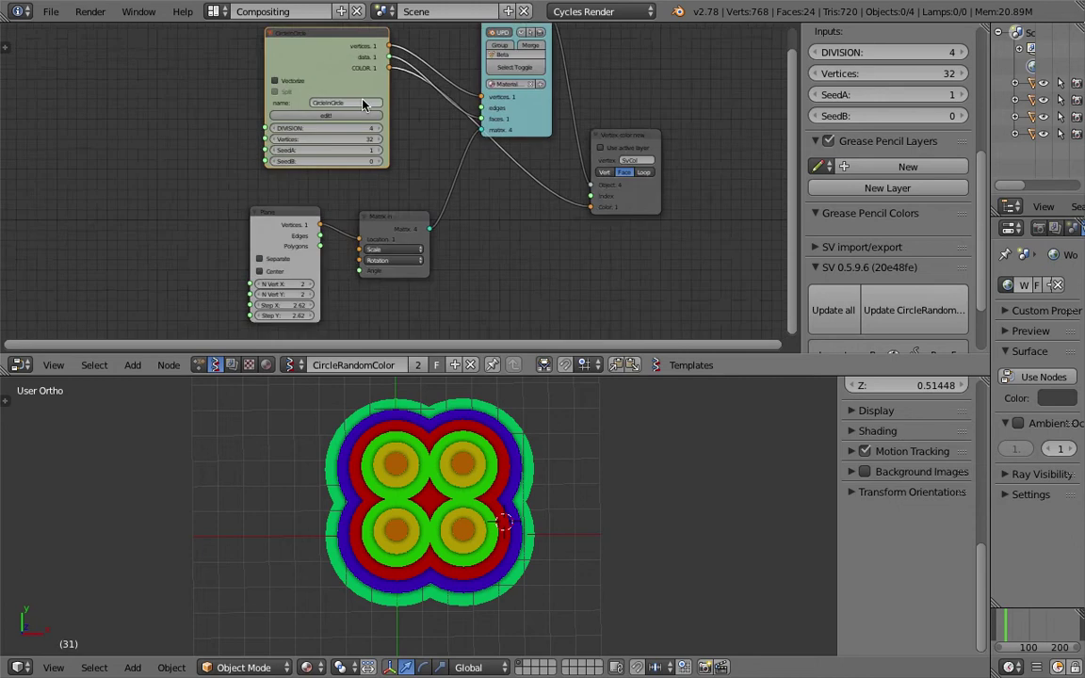
Step: Set the CircleInCircle node's Vertices to 6, SeedA to 10 and SeedB to 24
mouse_move(326, 129)
left_mouse_down()
mouse_move(286, 129)
mouse_move(320, 130)
left_mouse_up()
left_click(319, 130)
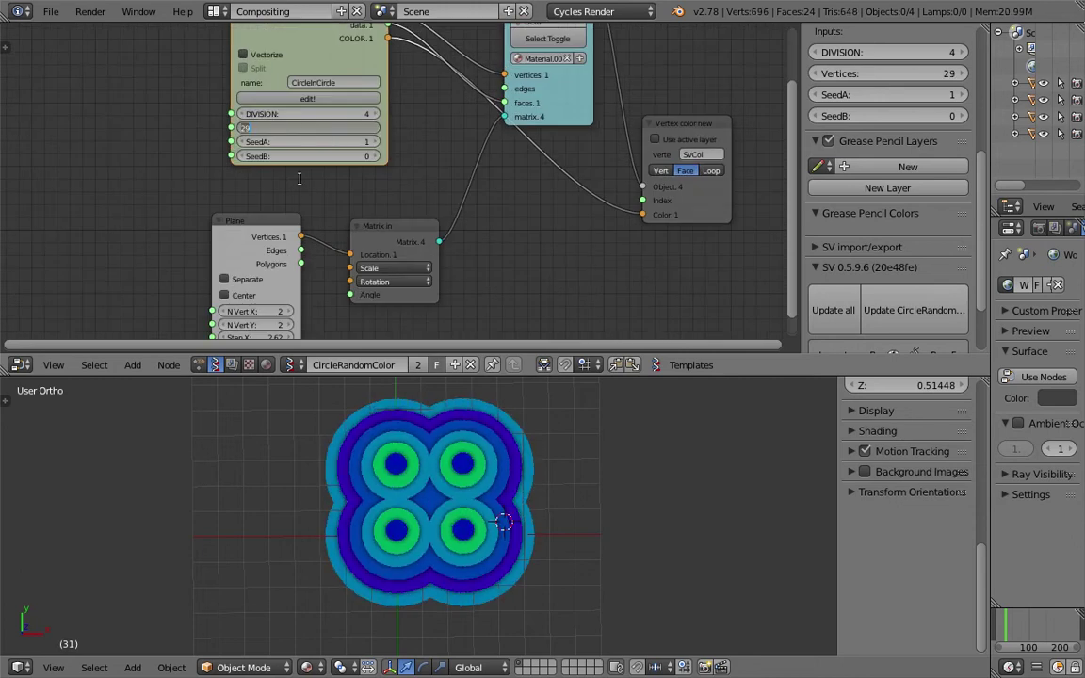
type("6")
key("Return")
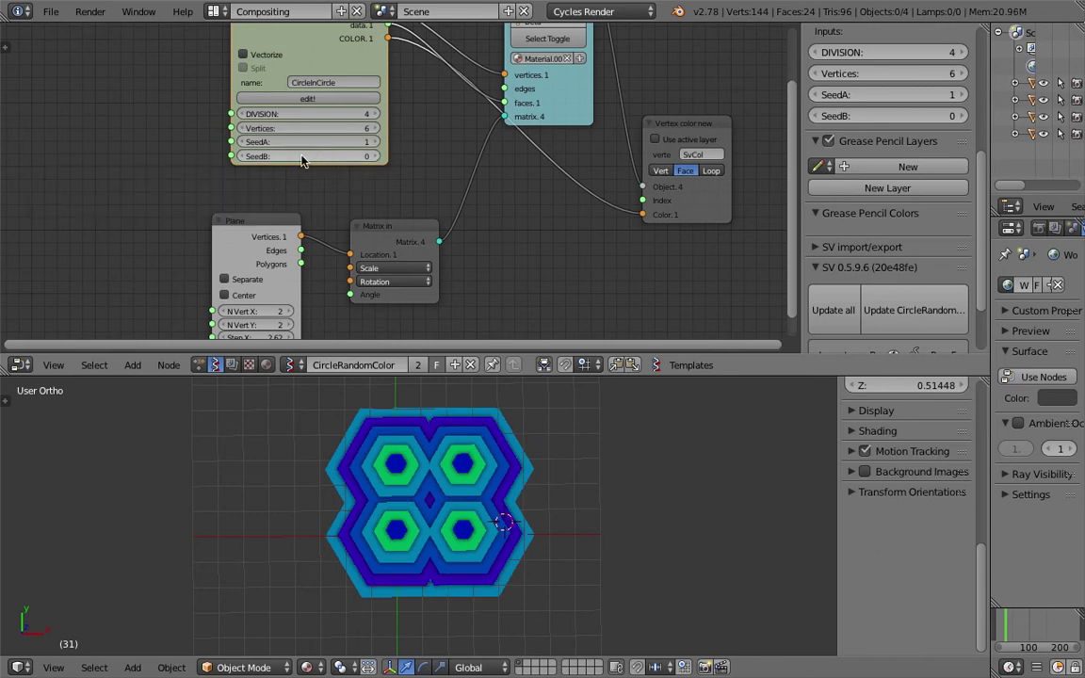
left_click_drag(335, 143, 422, 156)
Step: Add a Range Int node in the empty space before the CircleInCircle node's inputs
middle_click_drag(309, 181, 436, 201)
key("shift+a")
left_click(226, 146)
type("rang")
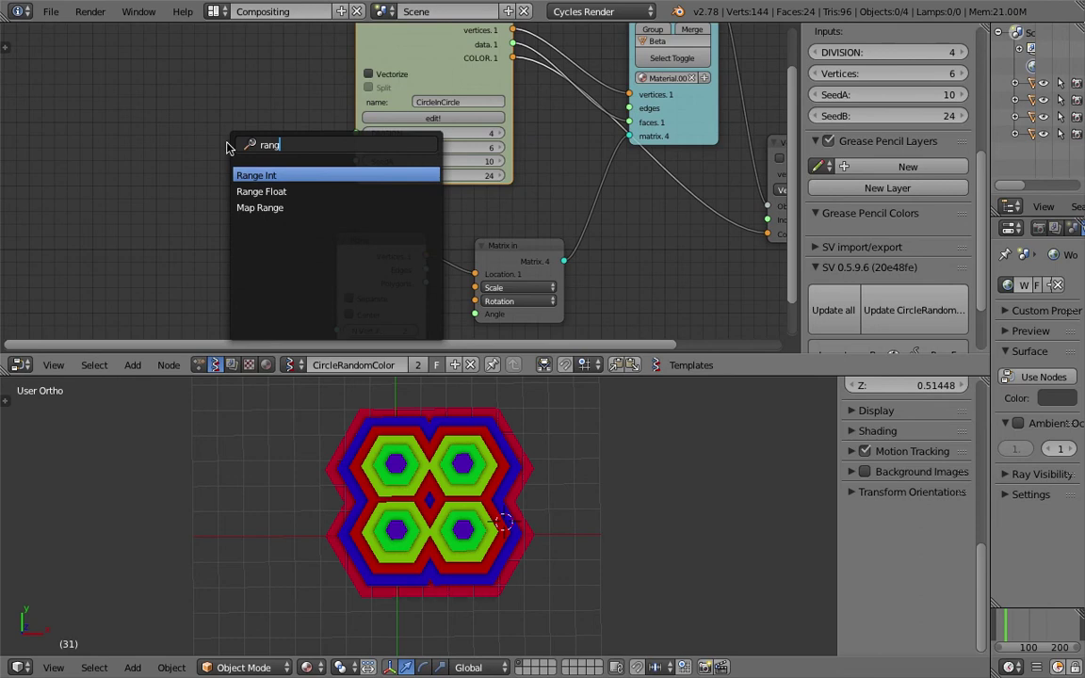
key("Return")
left_click(90, 132)
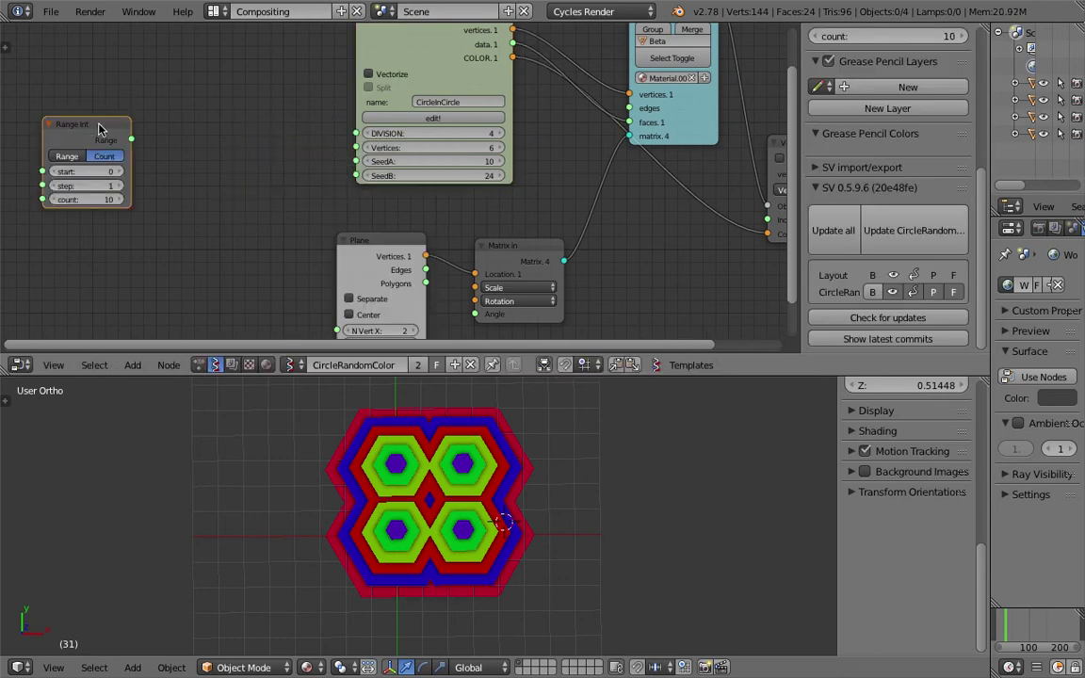
left_click(107, 125)
Step: Try the Range Int node in Range mode with a stop value of 4
left_click(93, 156)
left_click(115, 200)
type("4")
key("Return")
left_click_drag(149, 140, 146, 146)
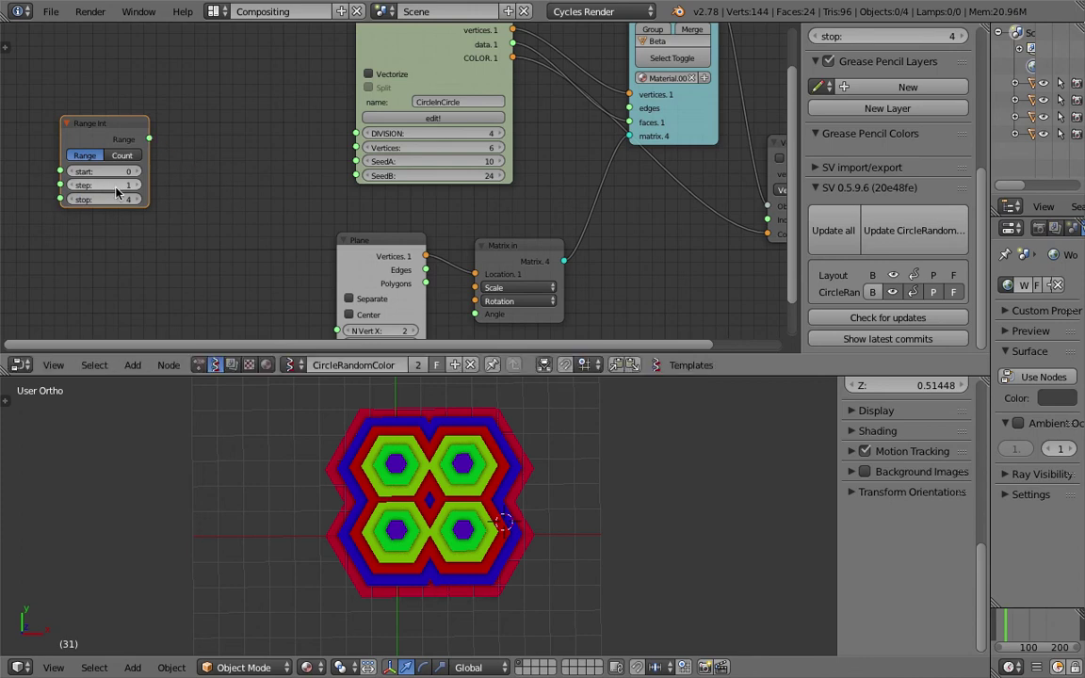
left_click_drag(149, 139, 203, 156)
Step: Switch the Range Int node to Count mode with a count of 4
left_click(118, 157)
left_click(122, 199)
type("4")
key("Return")
Step: Connect the Range Int output to the CircleInCircle node's SeedB input and save the file
left_click_drag(149, 140, 354, 175)
key("ctrl+s")
left_click(254, 156)
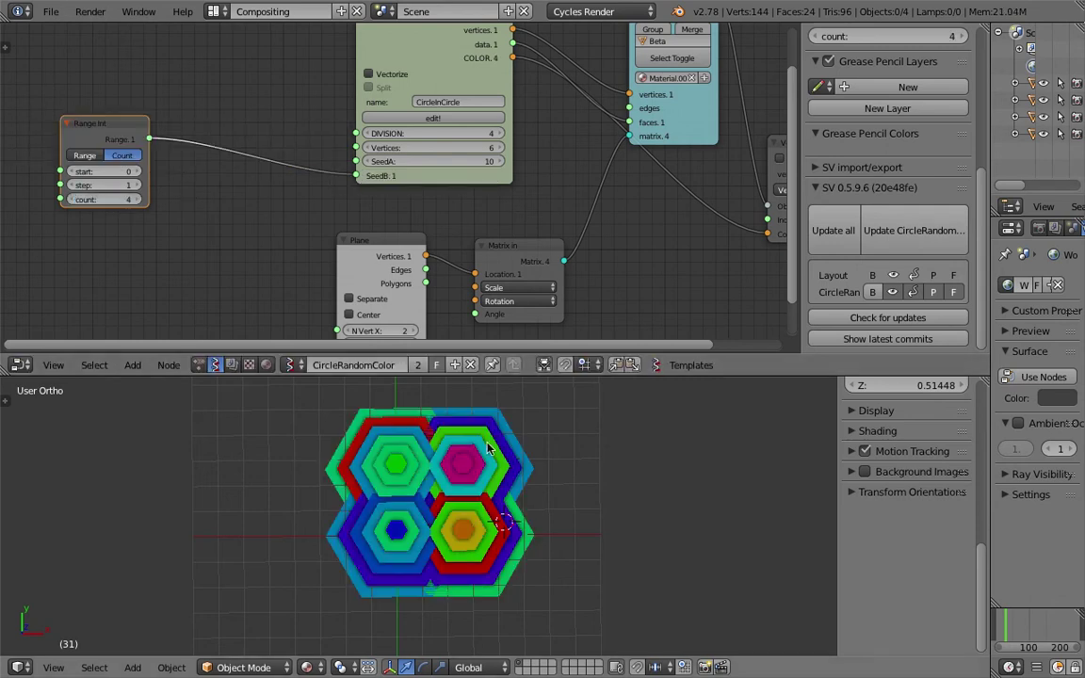
Step: Try the Vectorize option on the CircleInCircle node and turn it back off
mouse_move(497, 475)
middle_mouse_down("shift")
mouse_move(501, 506)
mouse_move(508, 466)
mouse_move(560, 448)
mouse_move(530, 451)
mouse_move(480, 482)
middle_mouse_up("shift")
scroll(501, 506, "up", 3)
scroll(508, 467, "down", 2)
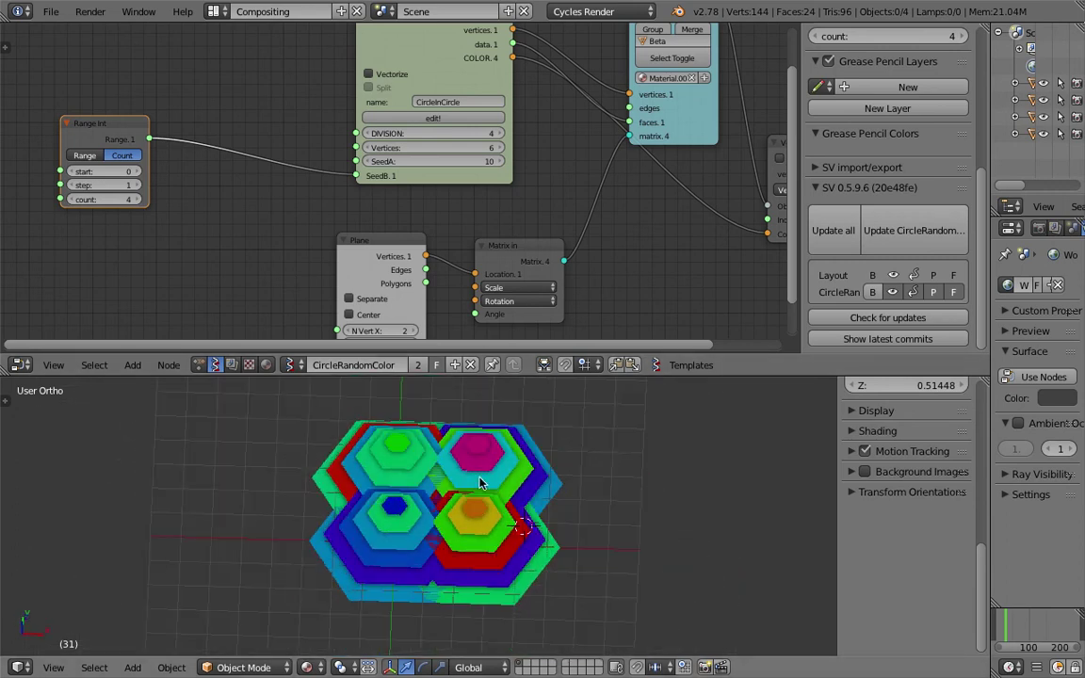
left_click(391, 75)
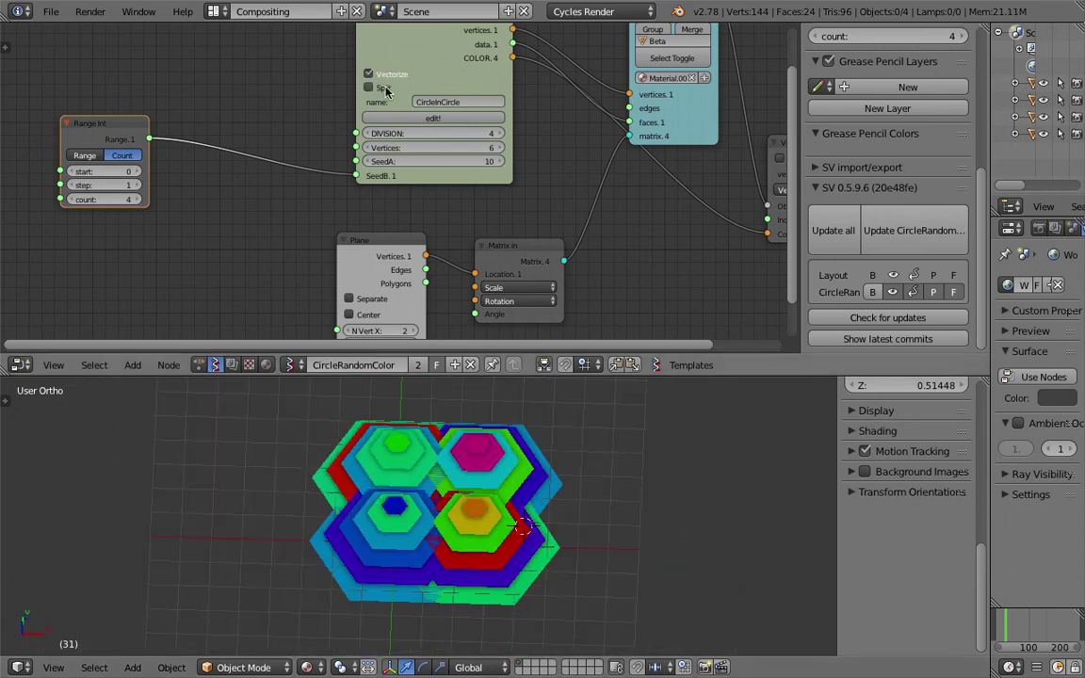
left_click(388, 79)
middle_click_drag(538, 498, 545, 542)
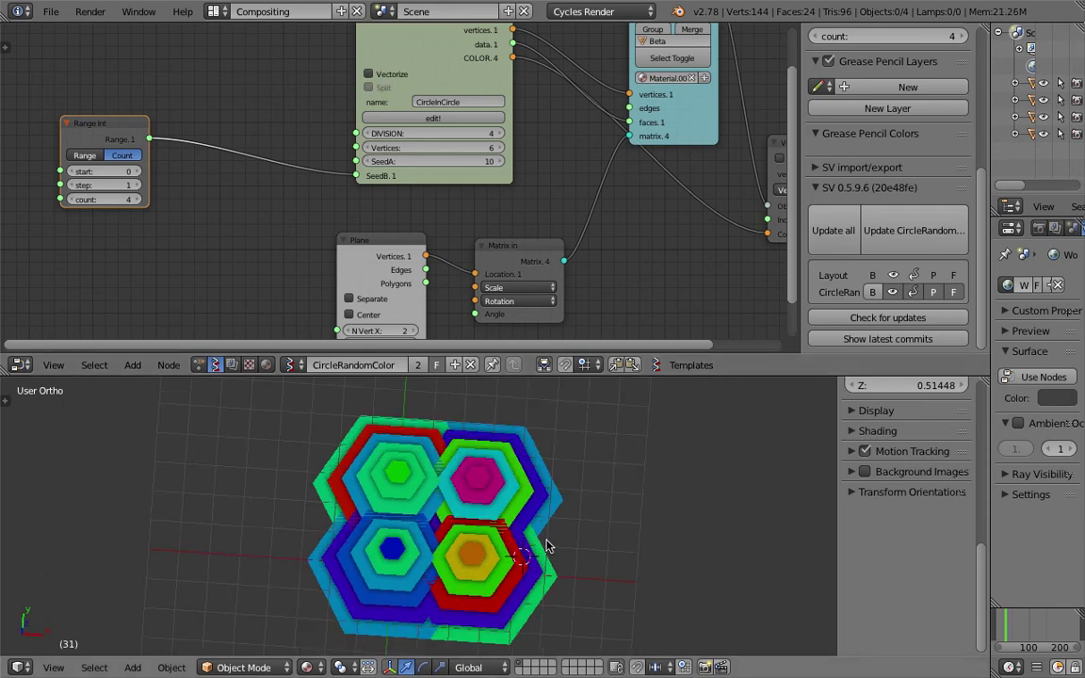
Step: Vary the Range Int node's start value up to 56 and save the file
left_click_drag(110, 172, 157, 172)
middle_click_drag(501, 556, 506, 443)
key("ctrl+s")
left_click(489, 554)
scroll(501, 485, "up", 2)
key("ctrl+s")
left_click(506, 443)
left_click_drag(110, 172, 136, 172)
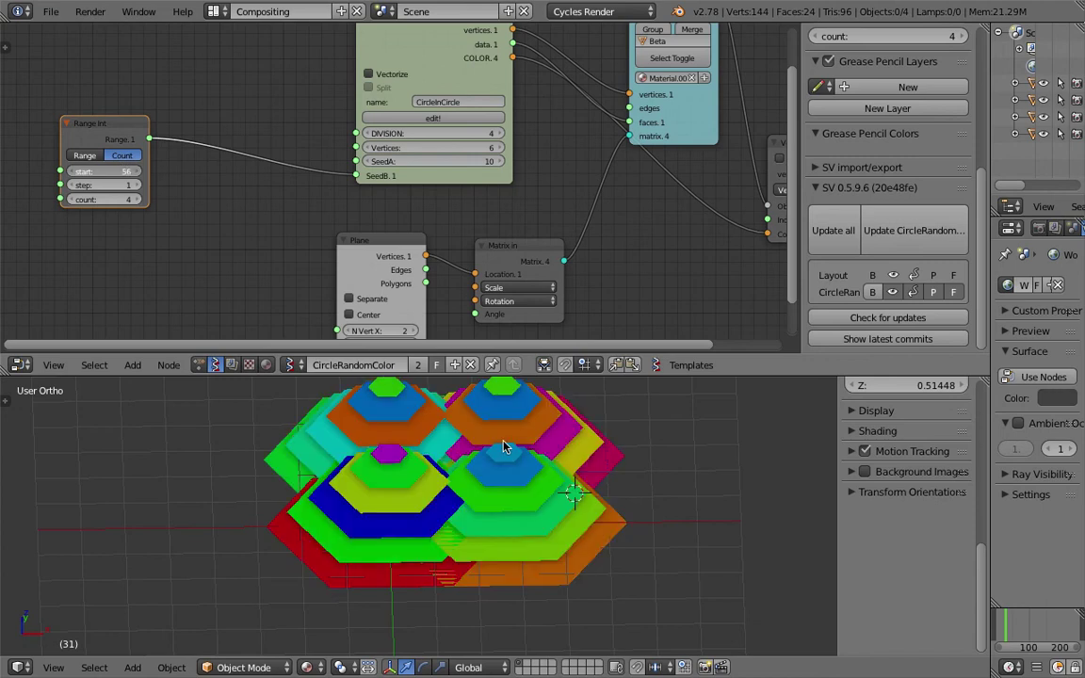
Step: Set the Plane node's Step X and Step Y to 6.13 to space the four stacks apart
middle_click_drag(504, 448, 538, 565)
scroll(373, 214, "down", 3)
middle_click_drag(375, 309, 353, 226)
left_click_drag(359, 242, 446, 251)
scroll(508, 458, "down", 4)
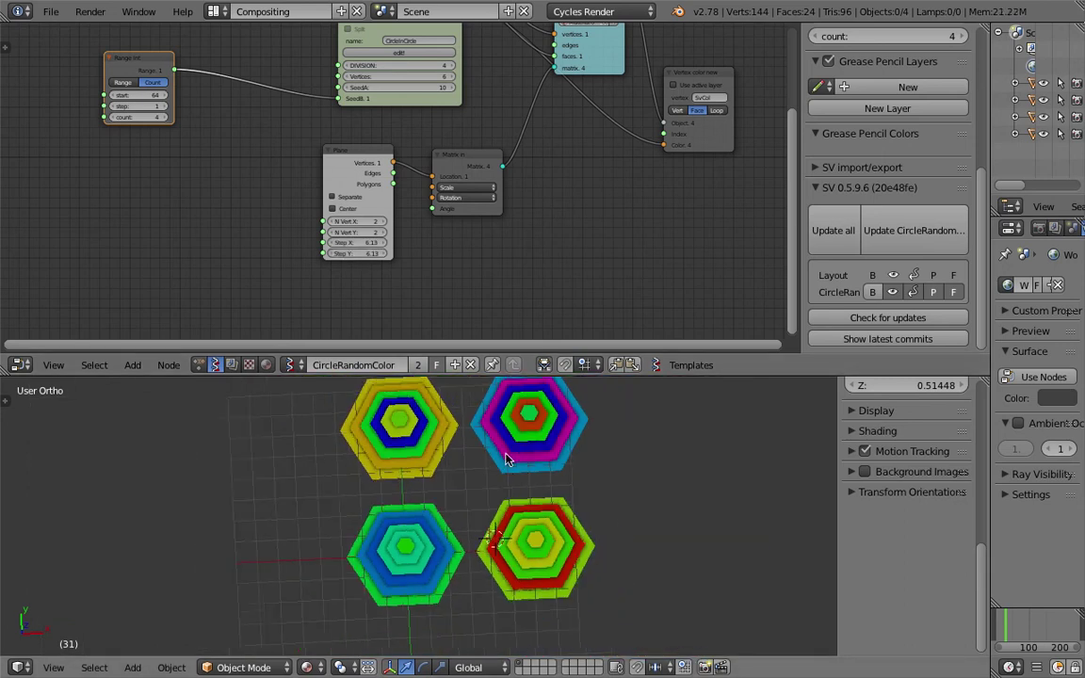
middle_click_drag(508, 459, 499, 496, "shift")
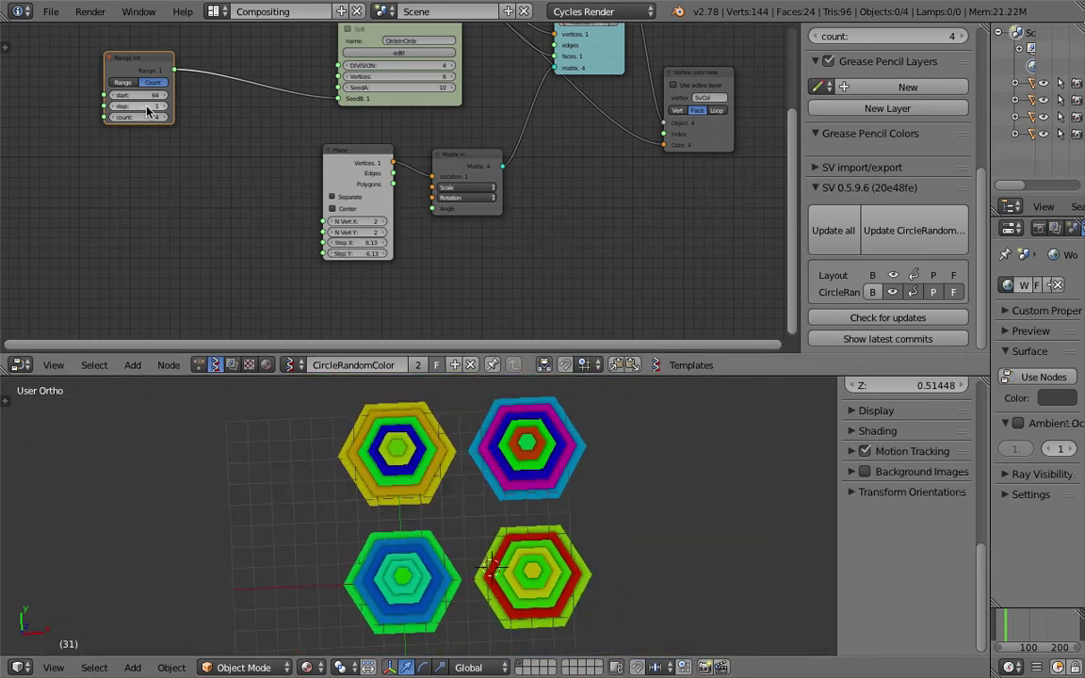
Step: Raise the Range Int node's start value to 107
left_click_drag(150, 97, 191, 97)
middle_click_drag(533, 501, 524, 500)
middle_click_drag(203, 118, 223, 199)
scroll(223, 199, "up", 4)
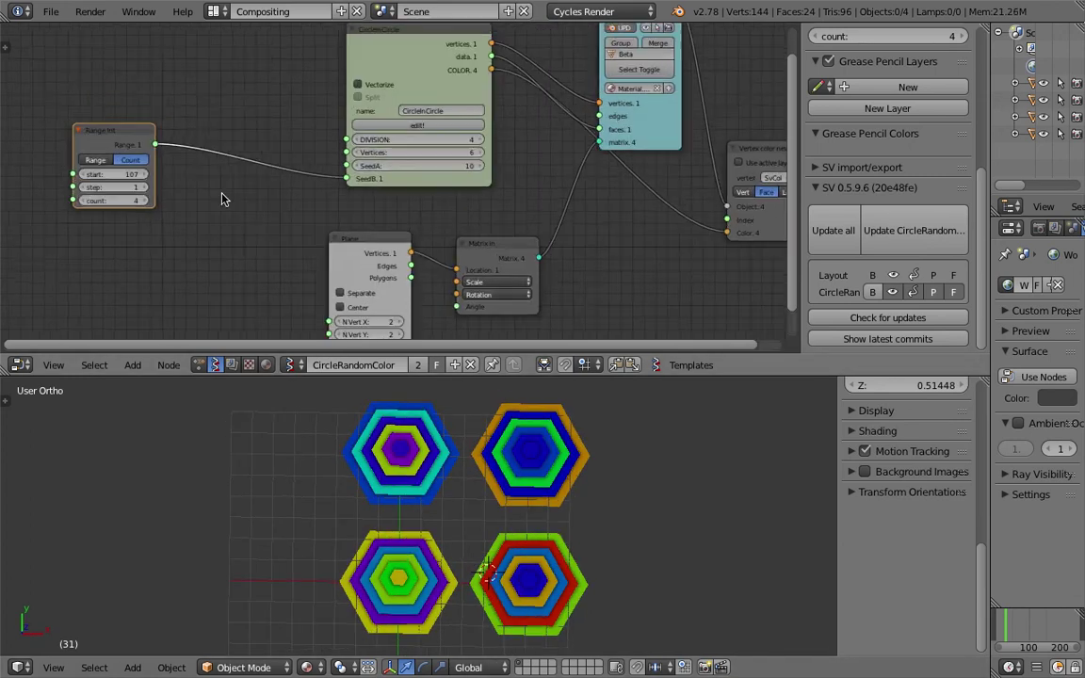
Step: Try a value of 12 for the CircleInCircle node's DIVISION and Vertices
left_click(462, 141)
type("12")
key("Return")
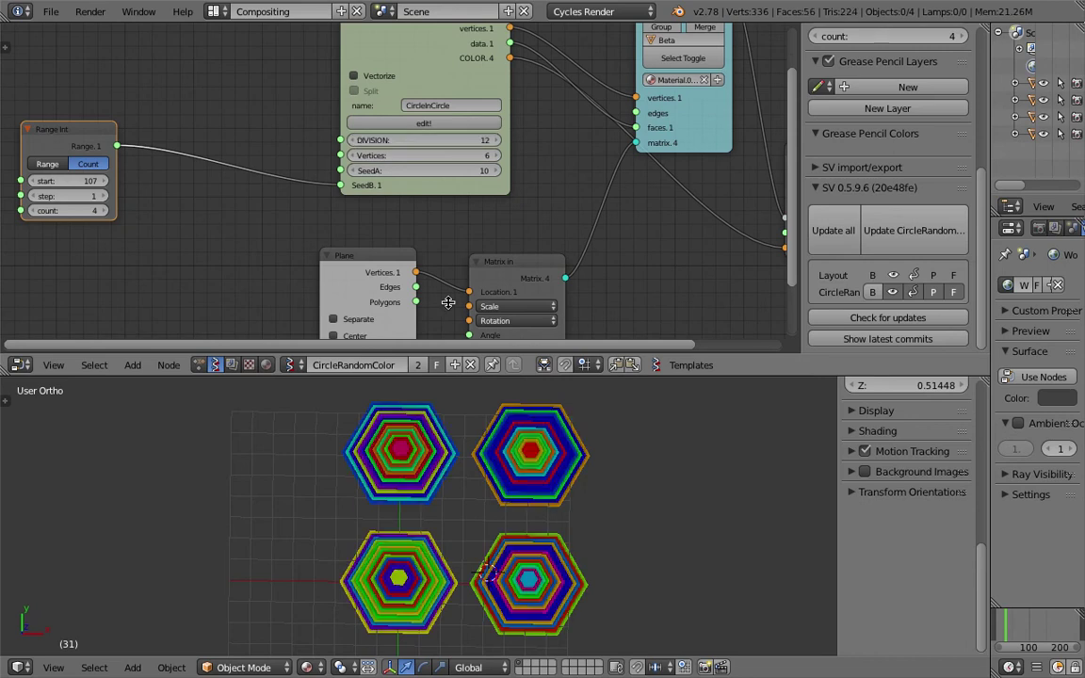
left_click_drag(464, 142, 503, 155)
left_click(465, 154)
type("12")
key("Return")
Step: Set the CircleInCircle node's DIVISION and Vertices to 6 and save the file
left_click(428, 154)
type("6")
key("Return")
key("ctrl+s")
left_click(515, 521)
Step: Open the CircleInCircle monad for editing and widen its node canvas against the properties sidebar
mouse_move(363, 199)
middle_mouse_down()
mouse_move(337, 212)
mouse_move(355, 205)
middle_mouse_up()
left_click(399, 130)
scroll(437, 169, "down", 6)
mouse_move(564, 178)
middle_mouse_down()
mouse_move(573, 184)
mouse_move(564, 178)
middle_mouse_up()
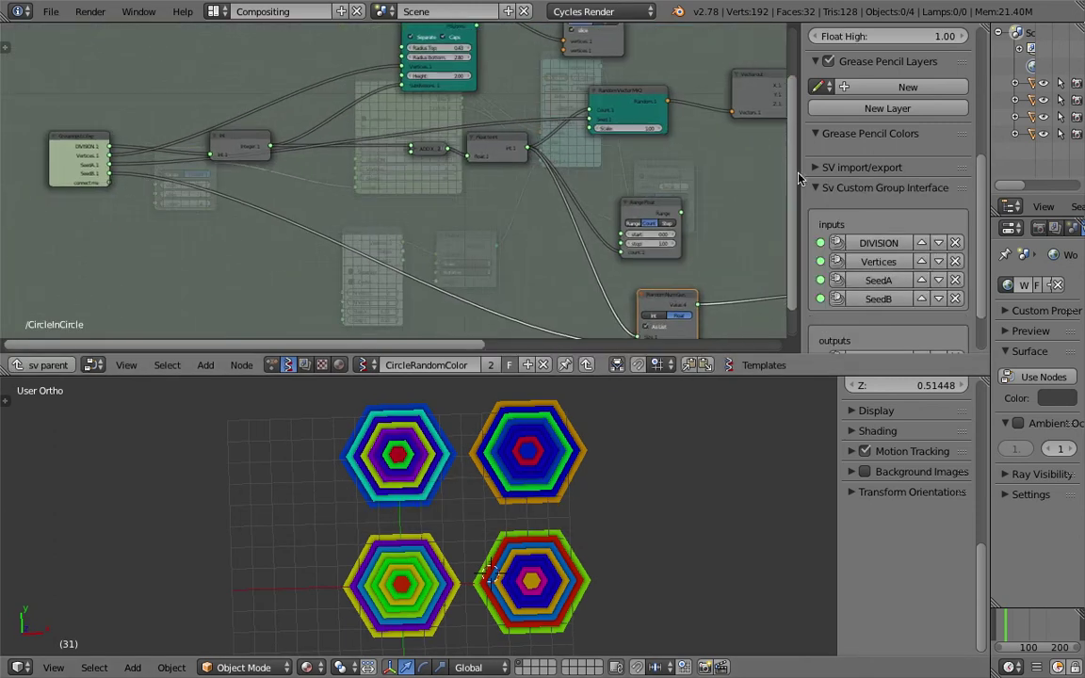
left_click_drag(798, 174, 907, 174)
Step: Line up the Random Num Gen node beneath the Range Float node and save the file
middle_click_drag(695, 208, 571, 150)
middle_click_drag(475, 164, 505, 171)
left_click_drag(629, 242, 610, 237)
left_click(610, 149)
middle_click_drag(610, 148, 633, 185)
scroll(458, 192, "down", 1)
key("ctrl+s")
left_click(645, 181)
Step: Expose the state of the node that switches between the two colour branches as a monad input from Group Inputs, and save the file
middle_click_drag(744, 203, 541, 208)
scroll(554, 207, "down", 2)
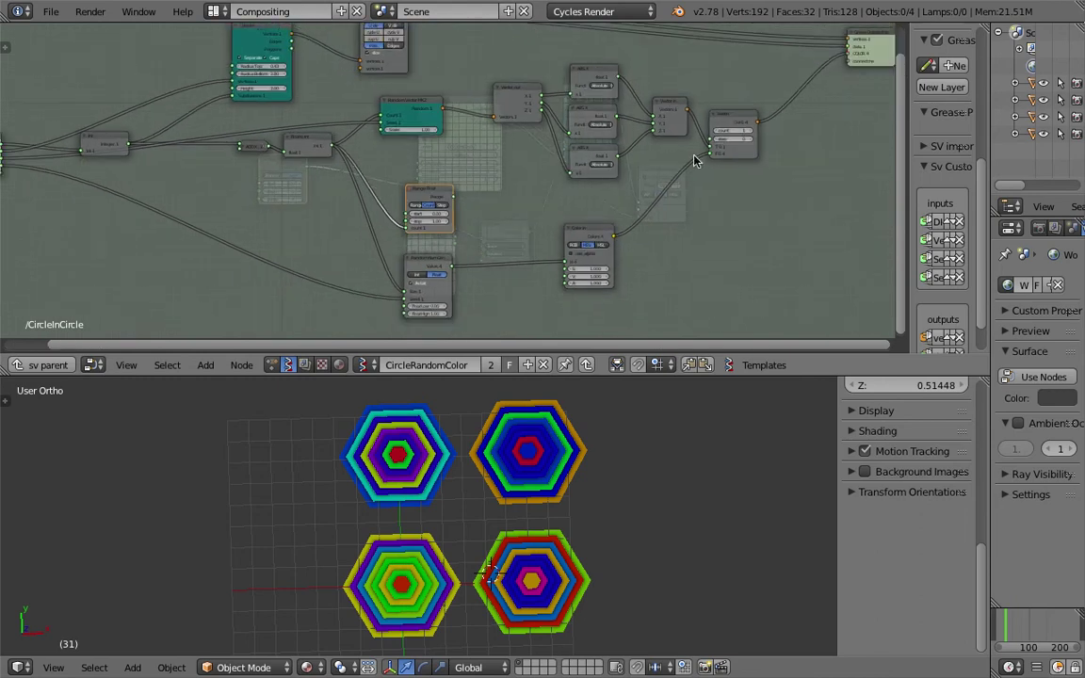
scroll(695, 161, "down", 1)
middle_click_drag(693, 160, 742, 162)
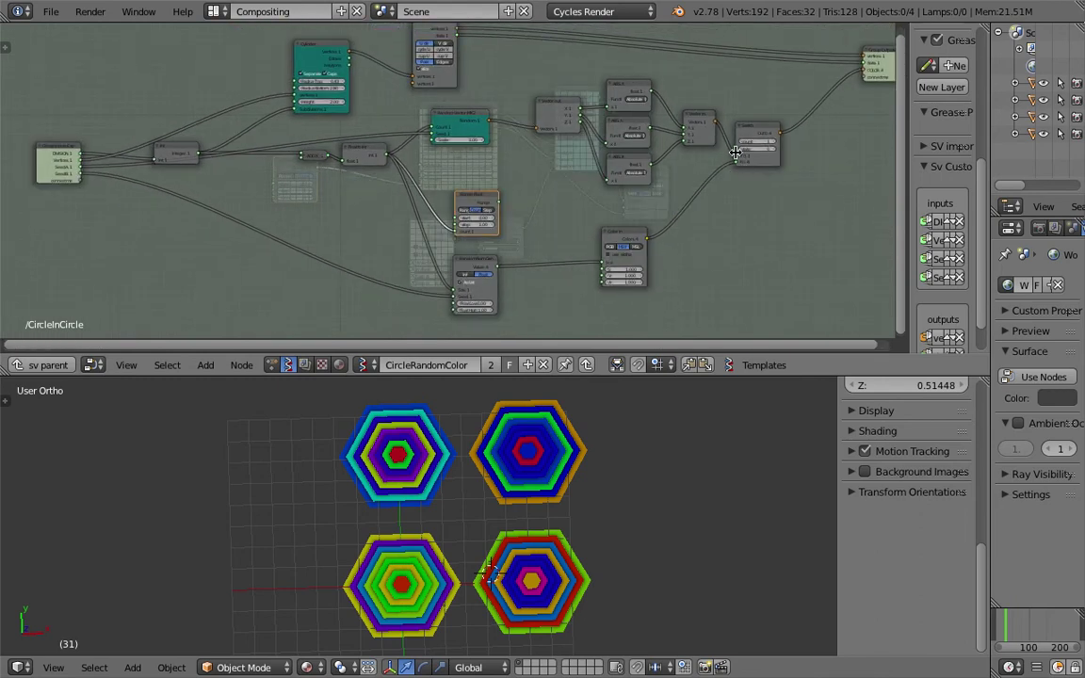
left_click_drag(736, 155, 730, 157)
left_click_drag(450, 201, 83, 181)
middle_click_drag(114, 217, 269, 236)
key("ctrl+s")
left_click(273, 238)
Step: Return from the monad to the parent node tree and save the file
scroll(232, 201, "up", 4)
scroll(232, 204, "up", 1)
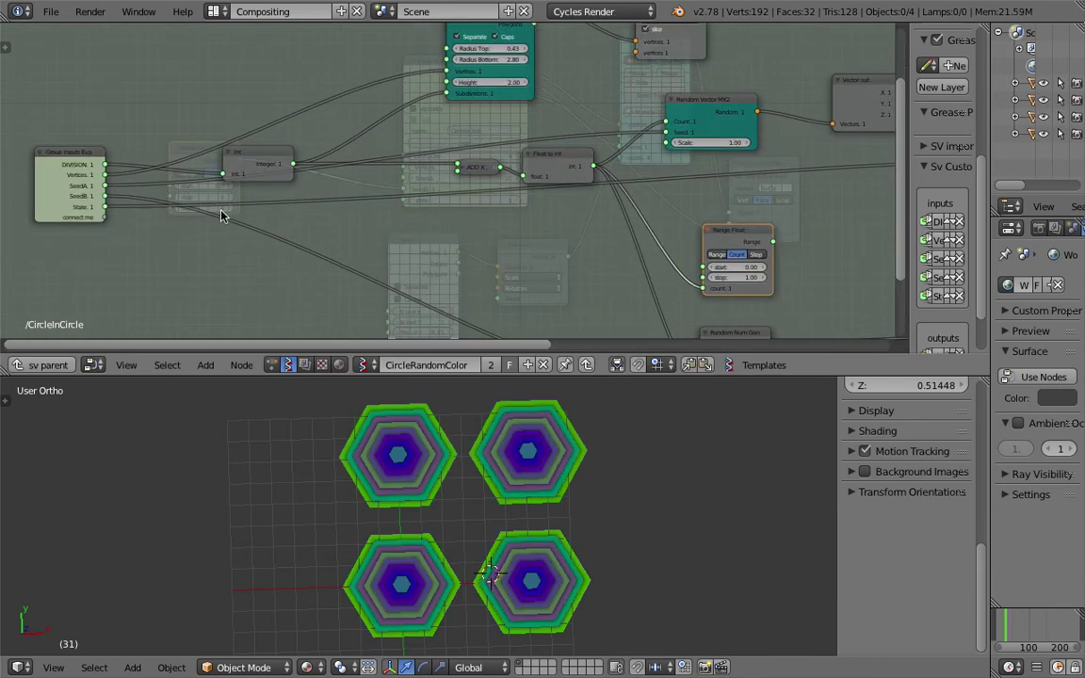
mouse_move(230, 216)
middle_mouse_down()
mouse_move(206, 209)
mouse_move(250, 218)
middle_mouse_up()
left_click(65, 365)
key("ctrl+s")
left_click(254, 220)
scroll(350, 218, "up", 3)
Step: Try feeding the Range Int output into the CircleInCircle node's state input, and cut that link
left_click_drag(191, 136, 434, 205)
middle_click_drag(346, 226, 338, 227)
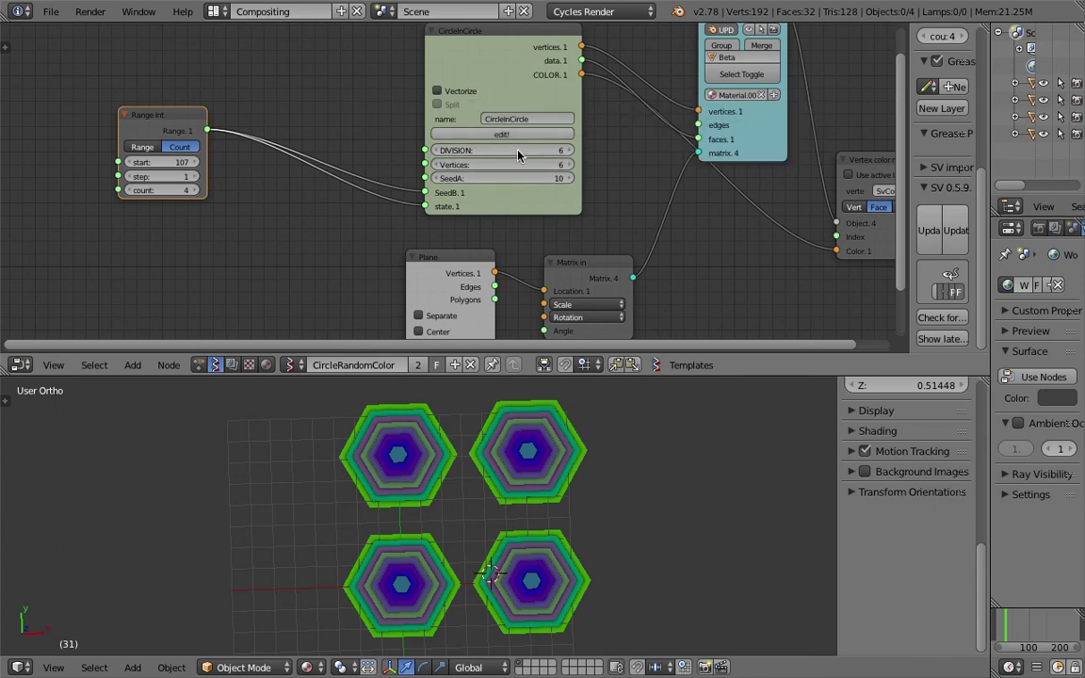
left_click_drag(380, 192, 373, 211, "ctrl")
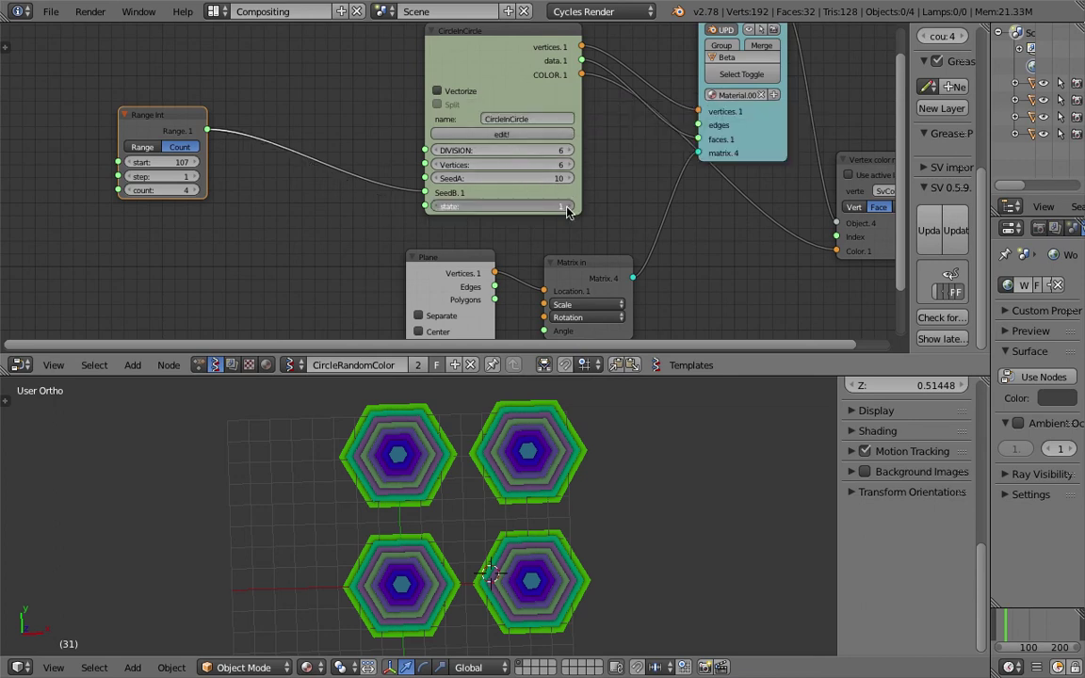
Step: Compare the two colour modes by switching the CircleInCircle node's state between 0 and 1, finishing on 1
left_click(440, 207)
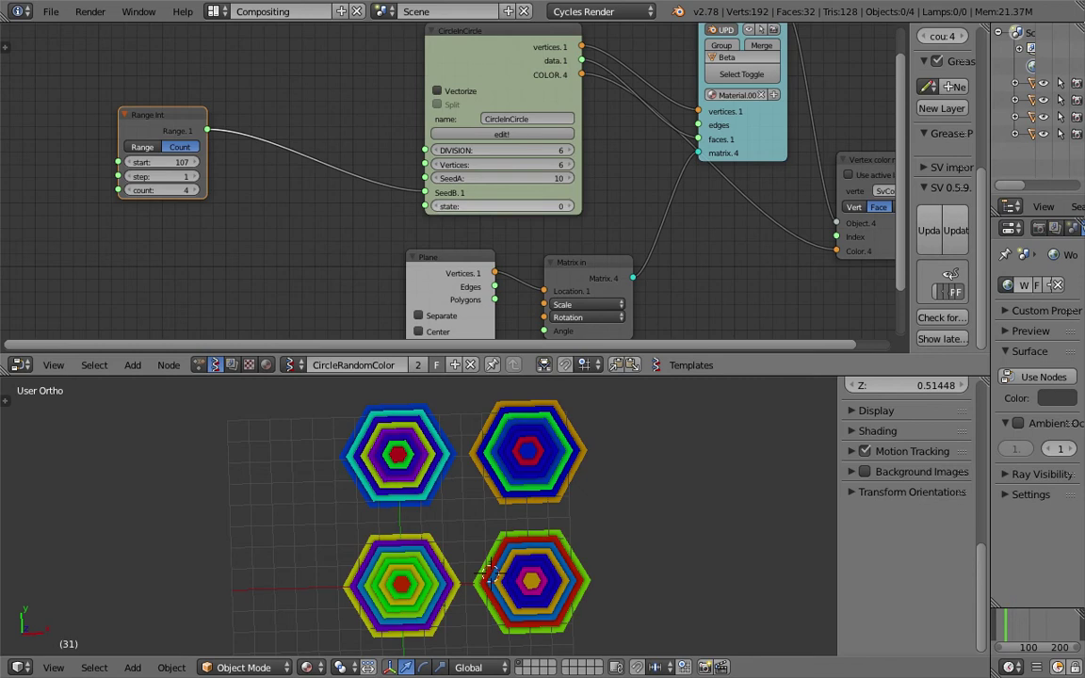
left_click(566, 208)
left_click(439, 207)
left_click(564, 208)
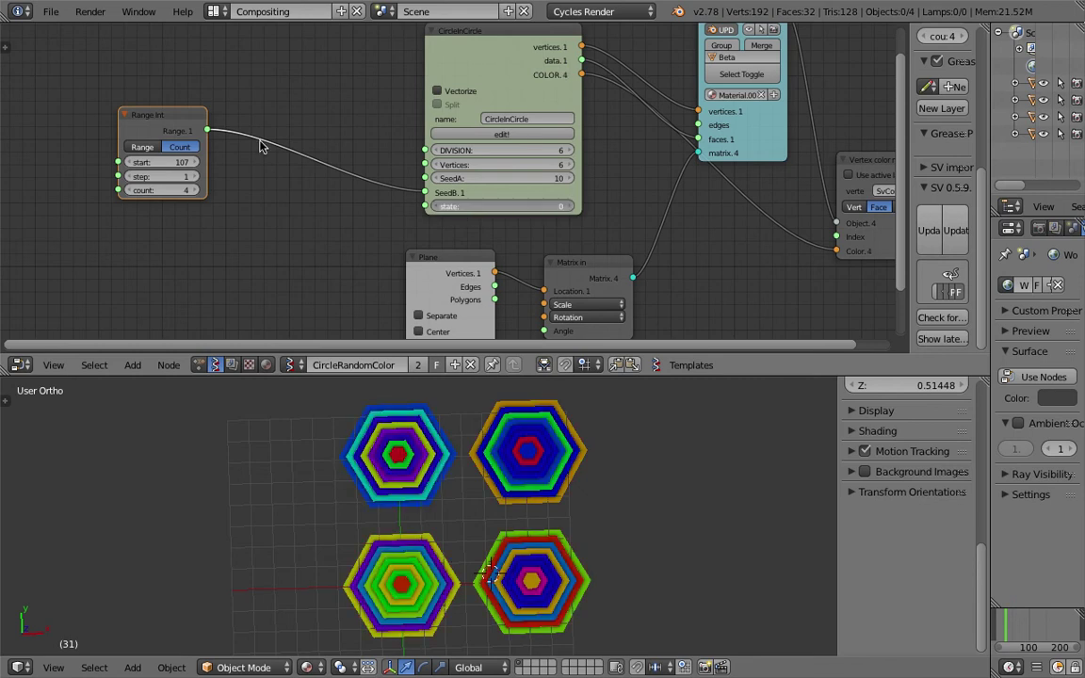
Step: Connect the Range Int output to the CircleInCircle node's SeedA input as well and save the file
left_click_drag(208, 130, 425, 178)
key("ctrl+s")
left_click(356, 162)
Step: Raise the Range Int node's start value to 150 and on to 207
left_click_drag(169, 162, 254, 162)
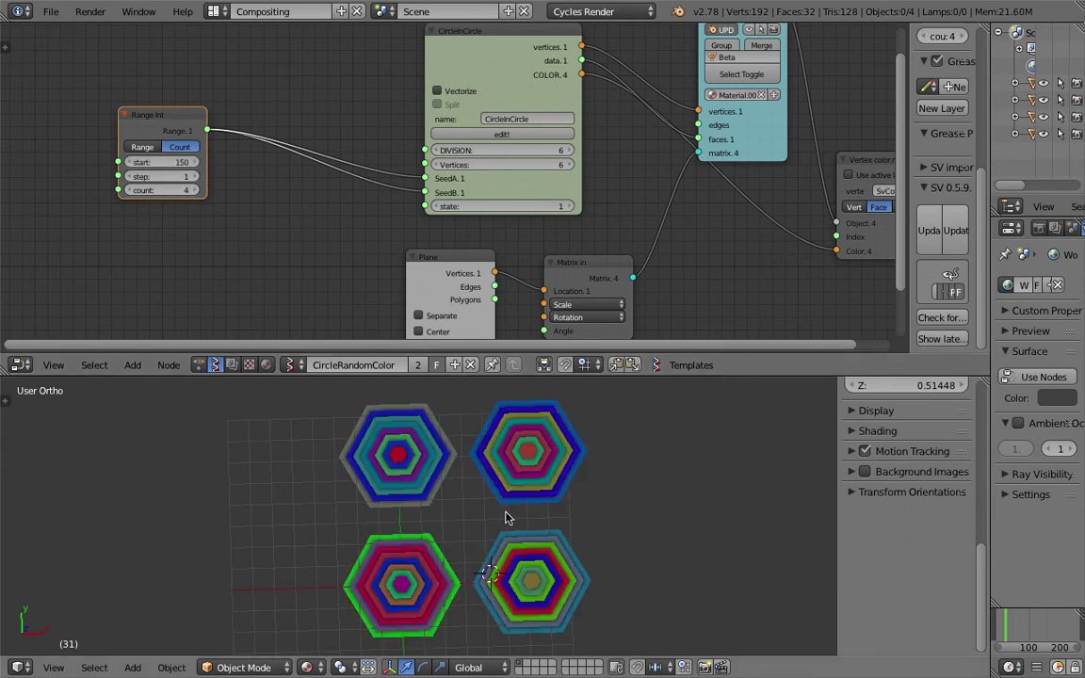
left_click_drag(172, 162, 273, 162)
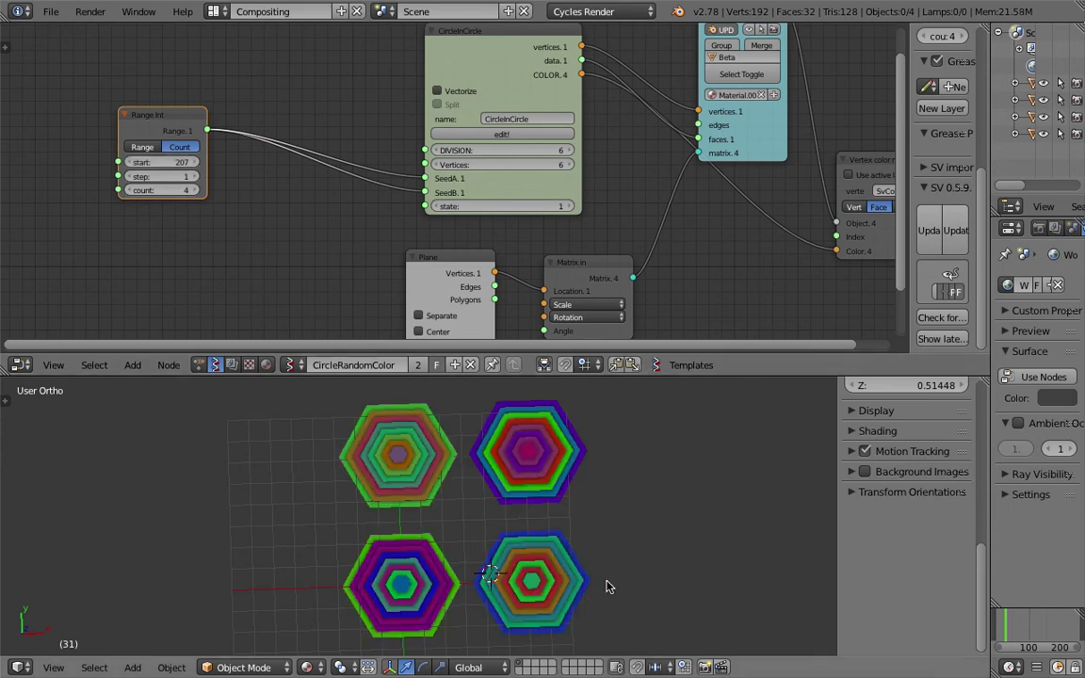
middle_click_drag(608, 587, 538, 516)
Step: Save the file and space the Viewer BMesh and Vertex color nodes further away from CircleInCircle
middle_click_drag(624, 124, 525, 165)
scroll(522, 162, "up", 2)
scroll(329, 153, "down", 2)
middle_click_drag(340, 186, 342, 170)
key("ctrl+s")
left_click(343, 170)
left_click_drag(654, 170, 673, 138)
left_click_drag(770, 192, 797, 180)
middle_click_drag(515, 190, 513, 211)
scroll(473, 167, "up", 1)
scroll(457, 158, "up", 3)
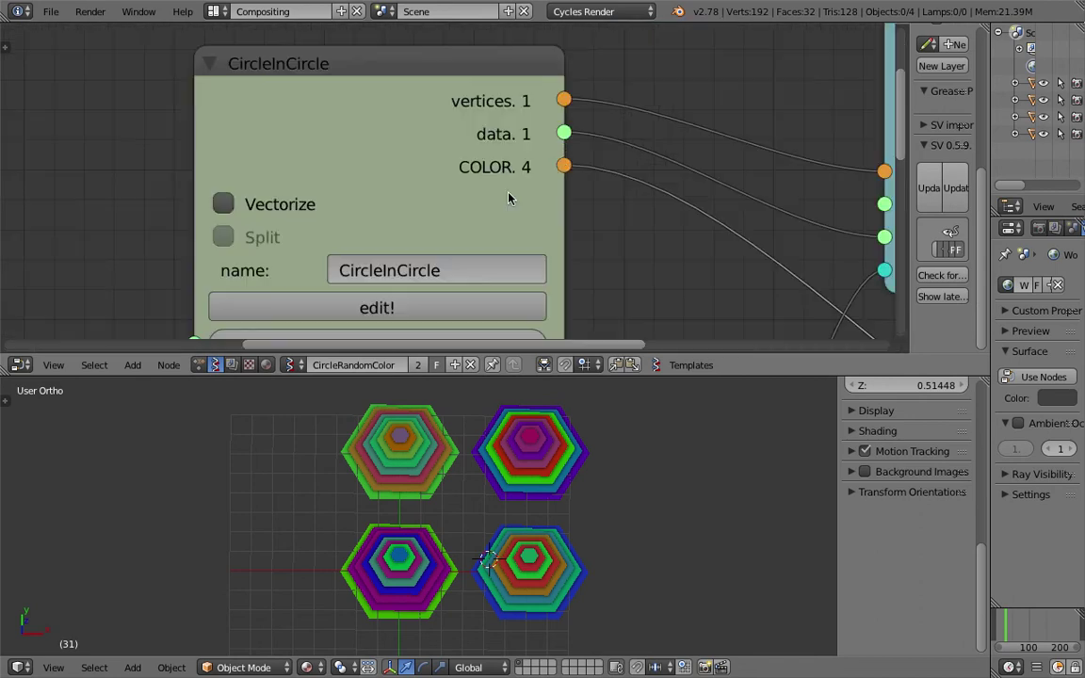
scroll(502, 181, "down", 5)
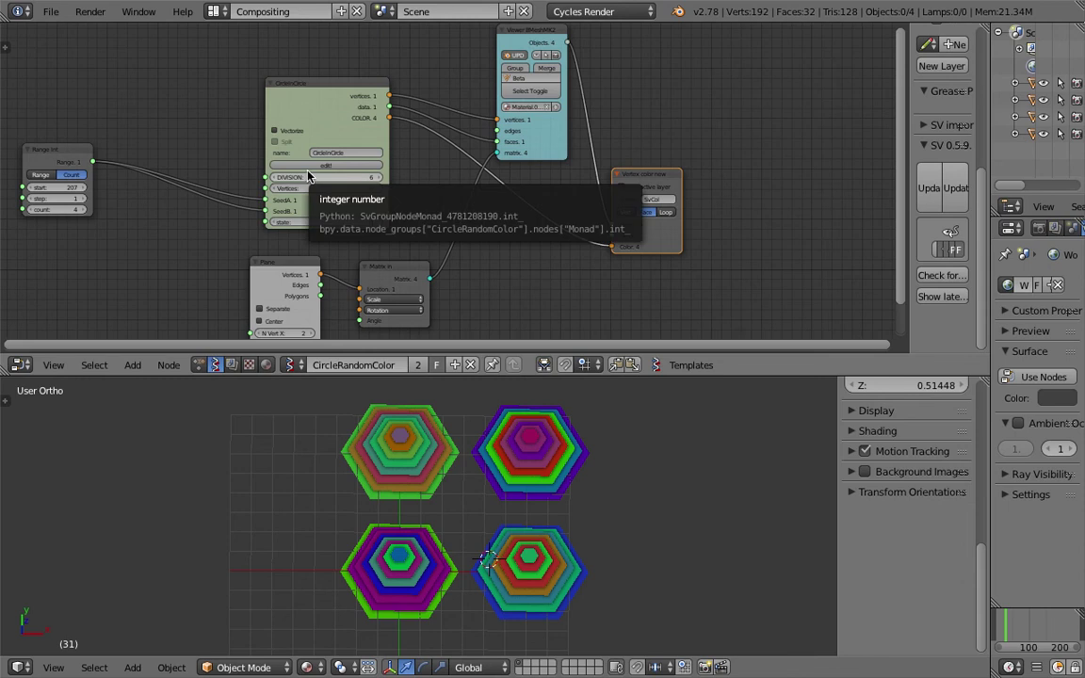
Step: Set the Plane node's N Vert X and N Vert Y to 4 for a four-by-four grid
middle_click_drag(487, 494, 501, 441)
middle_click_drag(372, 267, 473, 229)
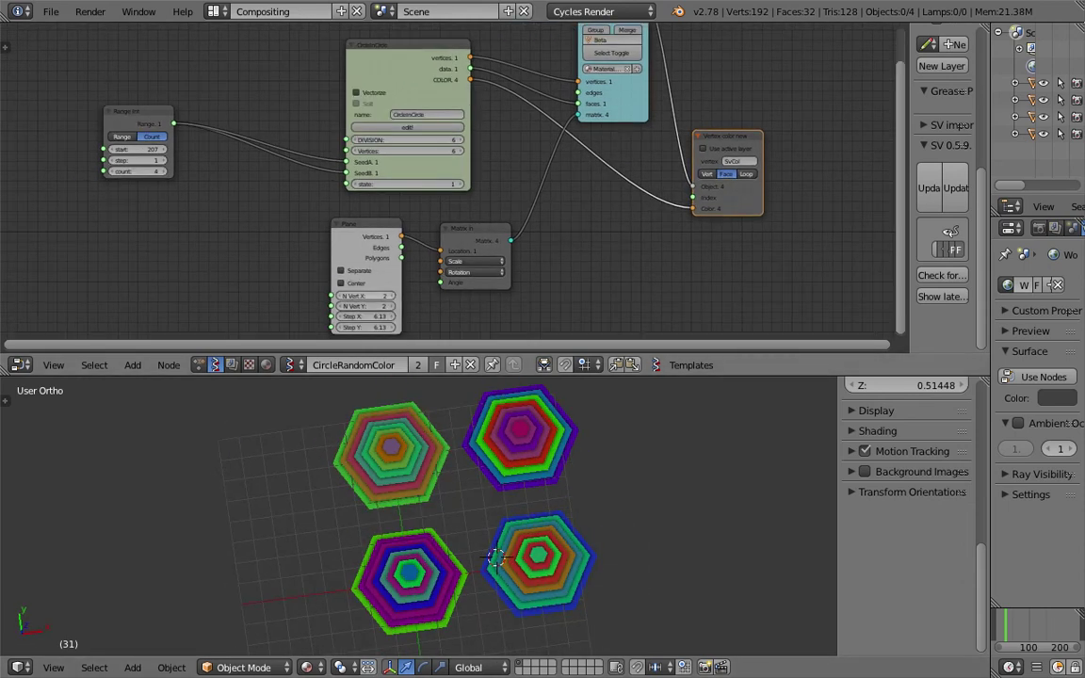
left_click(392, 295)
left_click(391, 296)
left_click(393, 306)
left_click(393, 306)
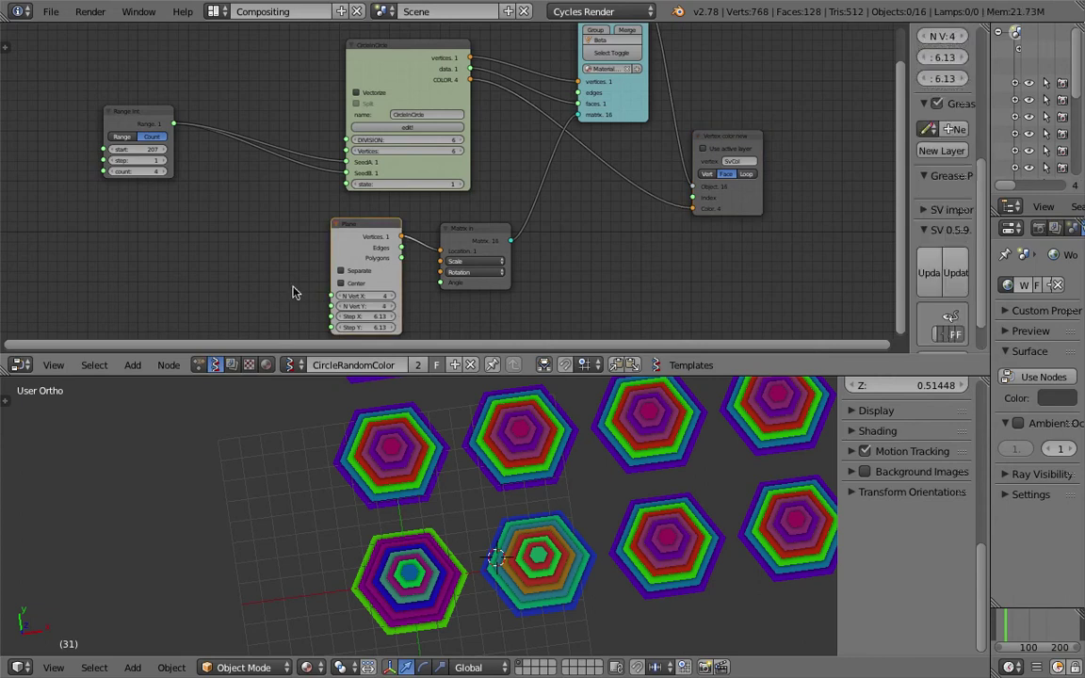
Step: Move the Plane node away from Matrix in, to below the Range Int node, and save the file
left_click_drag(361, 227, 107, 243)
scroll(245, 298, "down", 1)
scroll(503, 460, "down", 3)
key("ctrl+s")
middle_click_drag(503, 460, 423, 466, "shift")
left_click(450, 517)
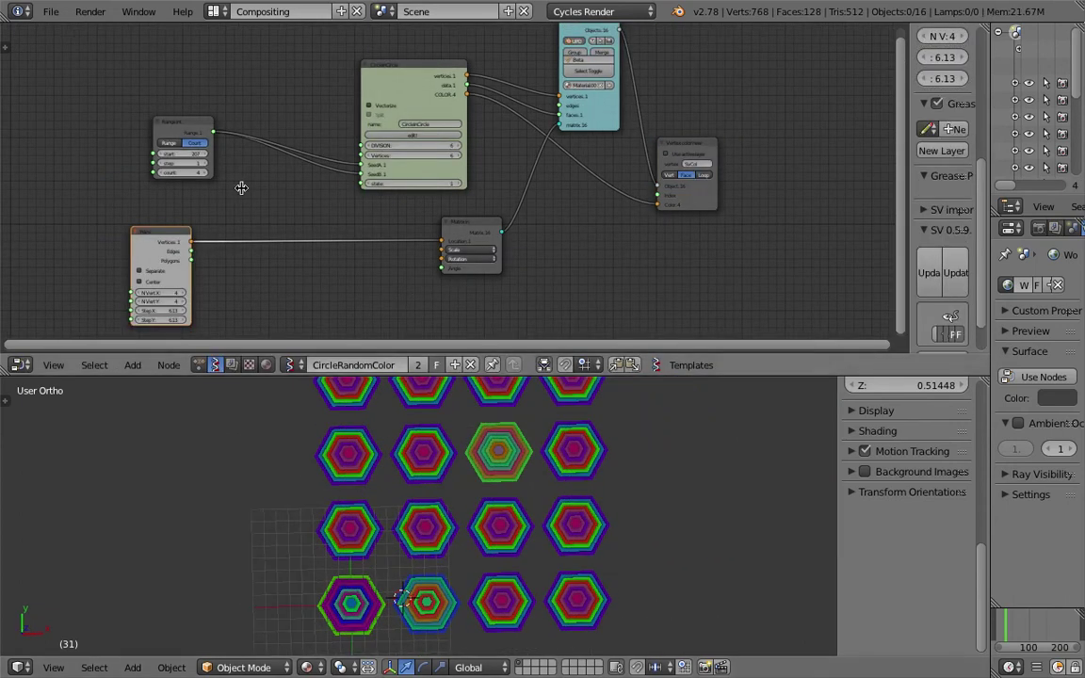
Step: Add a List Length node beside the Plane node and feed the Plane's Vertices into its Data input
scroll(208, 243, "up", 3)
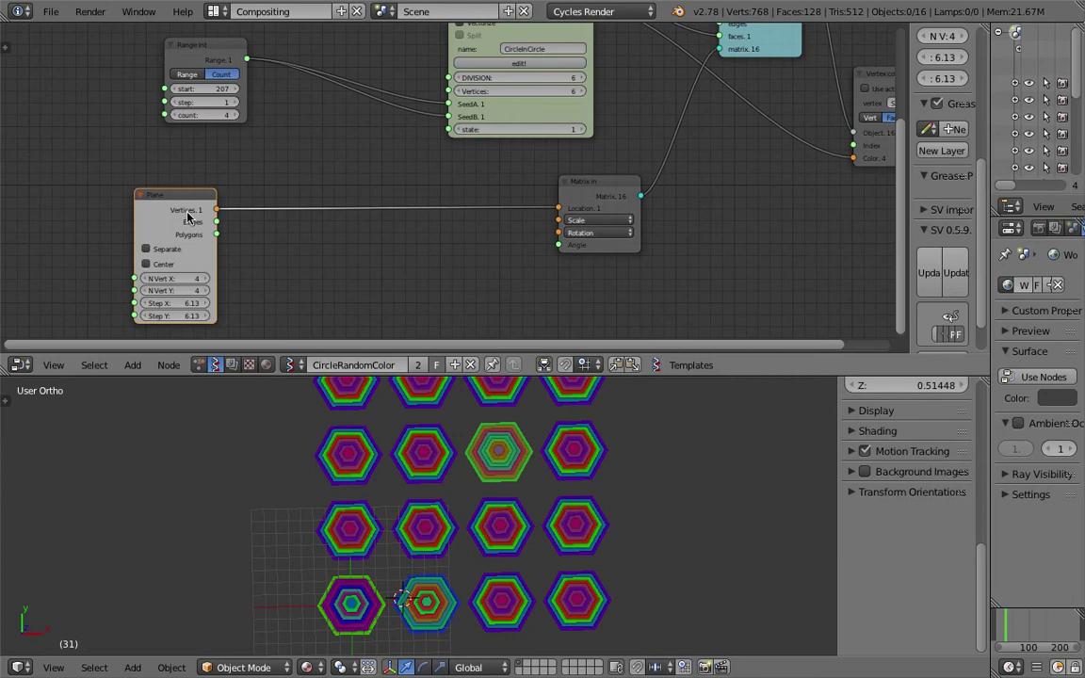
key("shift+a")
left_click(299, 259)
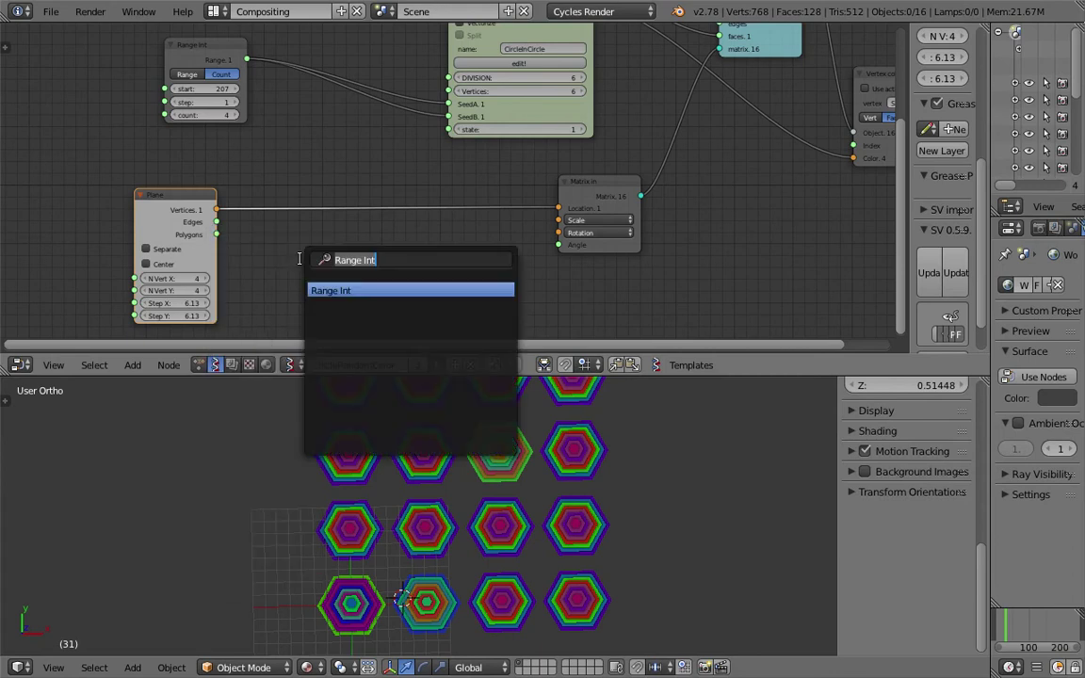
type("list l")
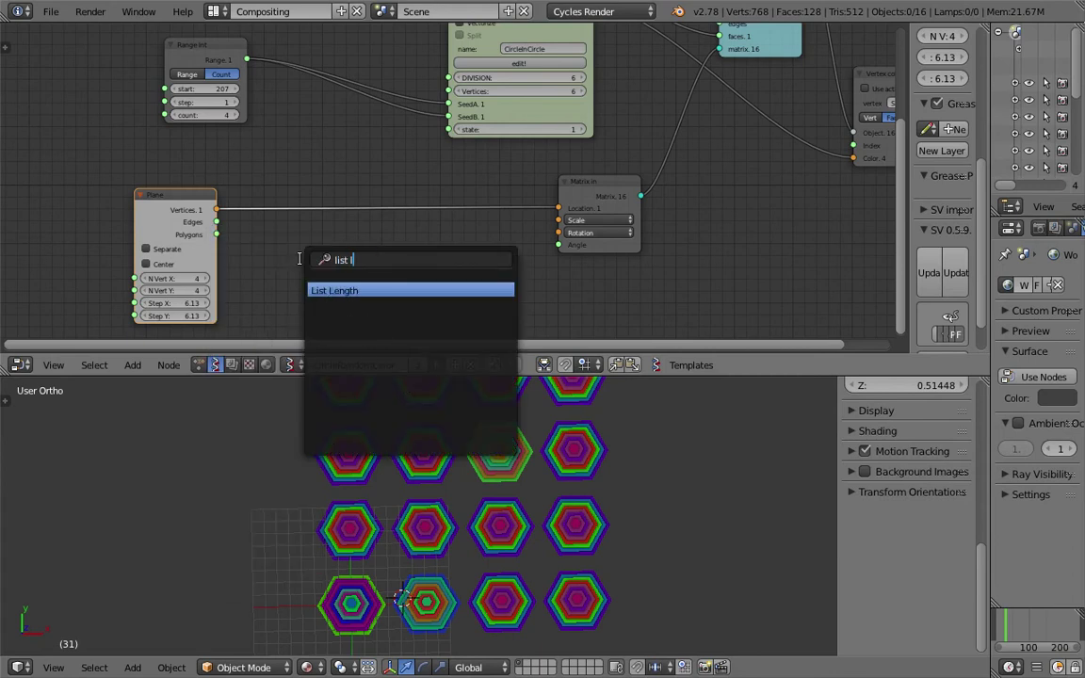
key("Return")
left_click(281, 244)
left_click_drag(218, 209, 281, 294)
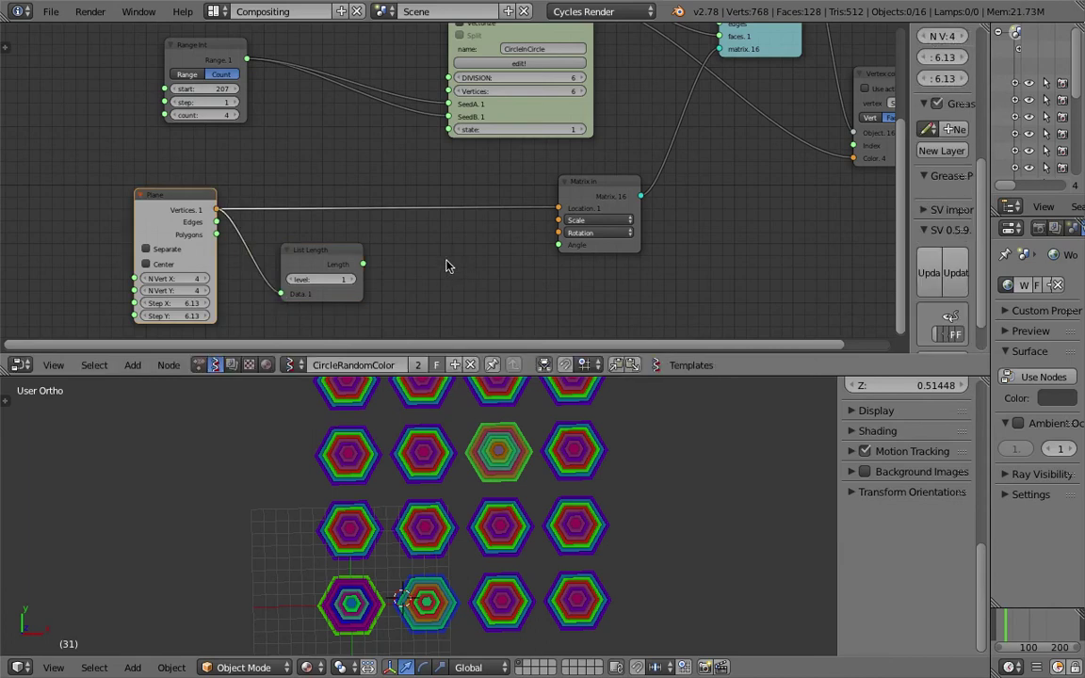
Step: Read the List Length output with a temporary Stethoscope node and delete that node
key("space")
type("ste")
key("Return")
left_click(424, 262)
left_click_drag(364, 263, 468, 302)
scroll(546, 288, "up", 4)
scroll(512, 271, "down", 1)
middle_click_drag(508, 290, 514, 256)
key("x")
Step: Collapse the List Length node and connect its Length output to the Range Int node's count
scroll(303, 209, "down", 2)
middle_click_drag(241, 213, 297, 243)
left_click(336, 262)
key("h")
left_click_drag(366, 262, 164, 110)
Step: Move the Range Int node closer to CircleInCircle, set its start to 267 and save the file
left_click_drag(234, 52, 375, 106)
middle_click_drag(569, 577, 501, 521)
scroll(508, 515, "up", 3)
scroll(505, 519, "down", 1)
key("ctrl+s")
left_click(480, 471)
Step: Try other state values on the CircleInCircle node and return the state to 1
middle_click_drag(546, 100, 548, 130)
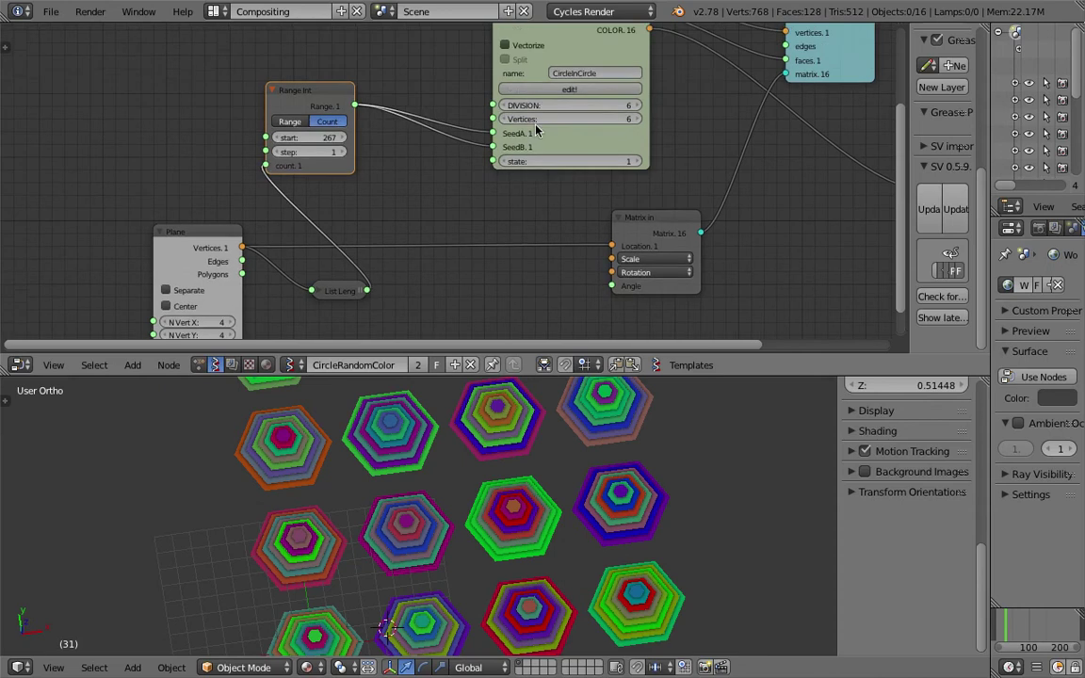
left_click(508, 162)
left_click(636, 164)
left_click(512, 164)
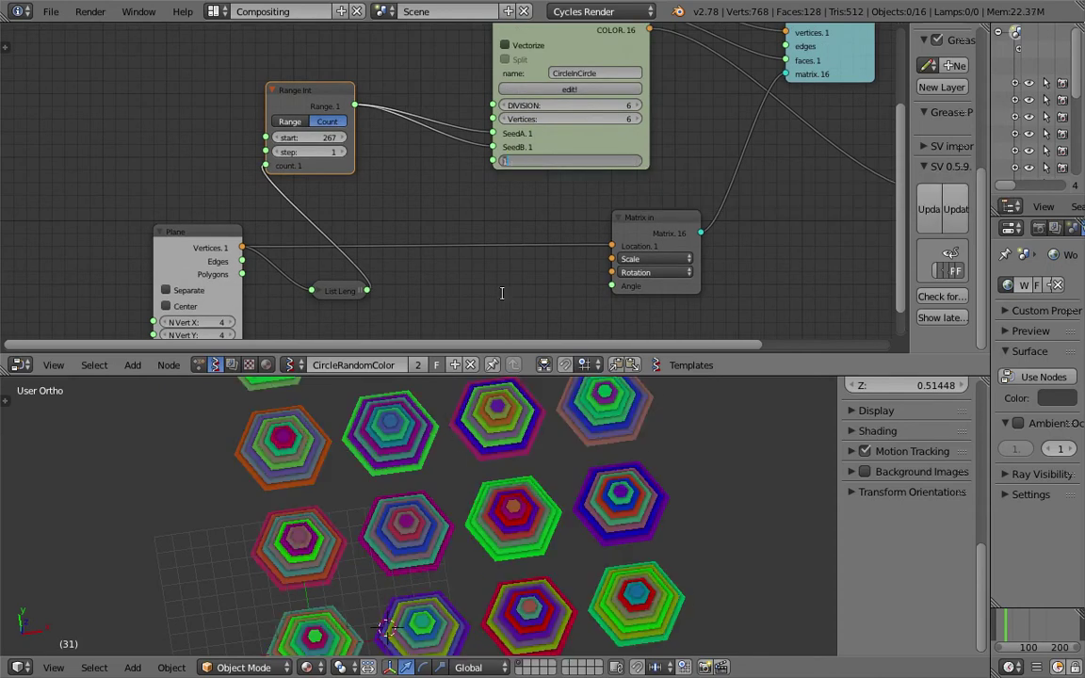
left_click(525, 485)
scroll(526, 483, "down", 1)
middle_click_drag(516, 441, 519, 467)
left_click(509, 169)
left_click(509, 165)
middle_click_drag(525, 422, 485, 442)
left_click(639, 163)
Step: Open the CircleInCircle monad for editing, reposition its Group Inputs Exp node and save the file
middle_click_drag(448, 172, 442, 199)
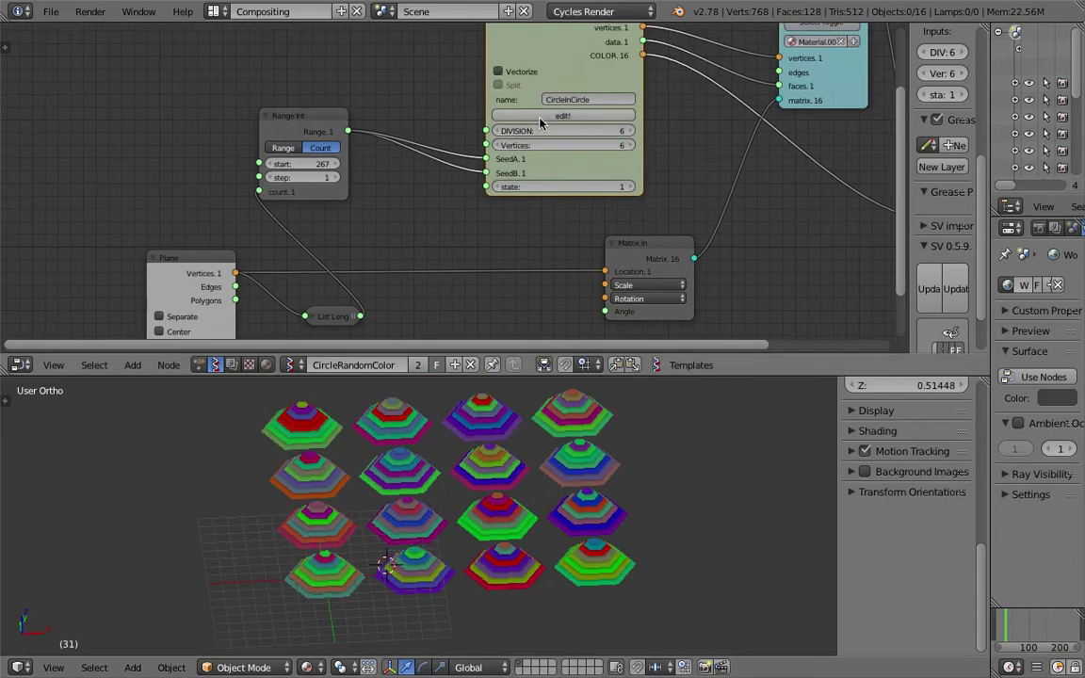
left_click(532, 118)
middle_click_drag(286, 159, 509, 180)
left_click_drag(224, 158, 210, 99)
key("ctrl+s")
left_click(300, 126)
middle_click_drag(299, 128, 300, 199)
left_click_drag(202, 172, 187, 149)
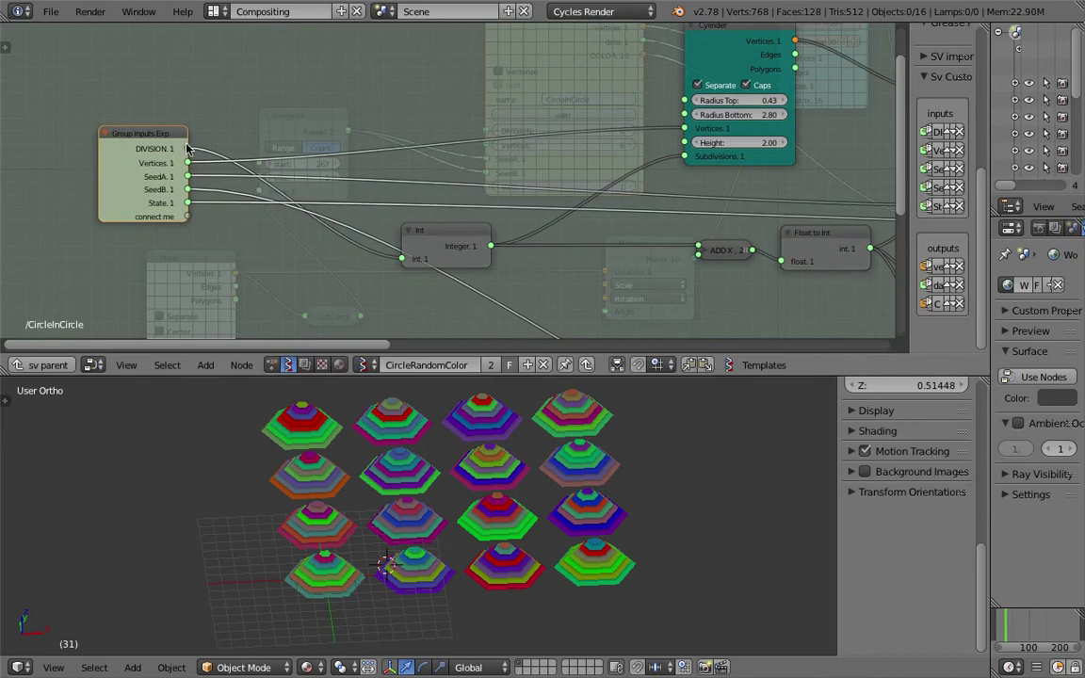
Step: Expose the Cylinder's Radius Top and Radius Bottom as new group inputs and leave the monad
left_click_drag(189, 218, 684, 99)
left_click_drag(188, 230, 684, 115)
middle_click_drag(448, 223, 467, 201)
middle_click_drag(533, 492, 458, 572)
scroll(433, 490, "up", 3)
middle_click_drag(509, 534, 555, 512)
scroll(446, 517, "down", 2)
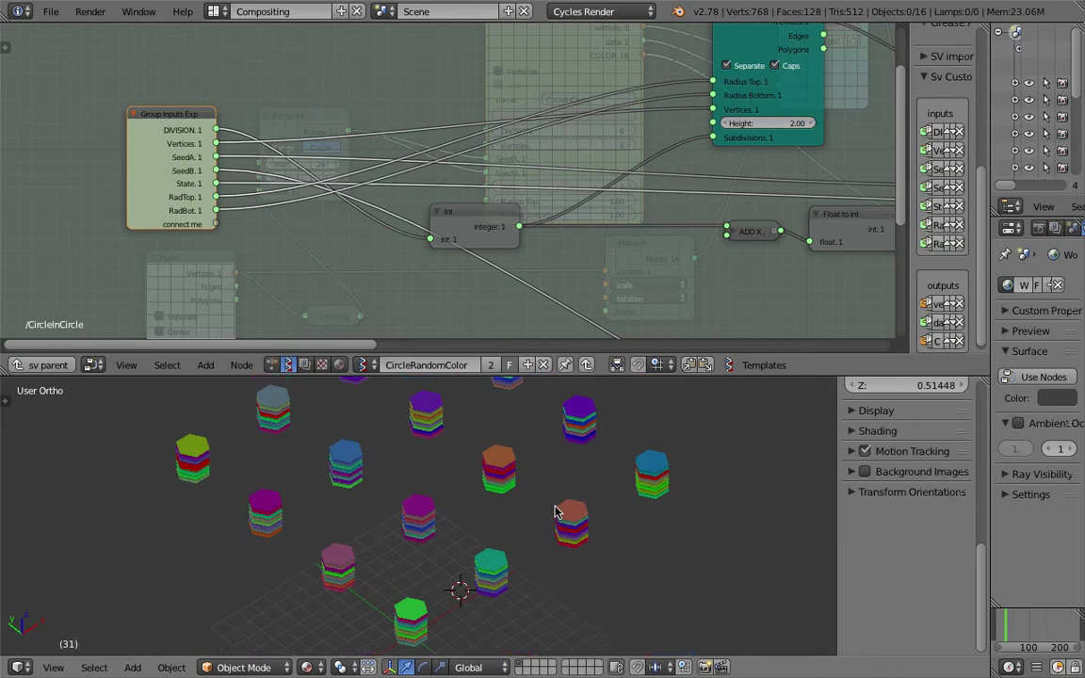
key("Tab")
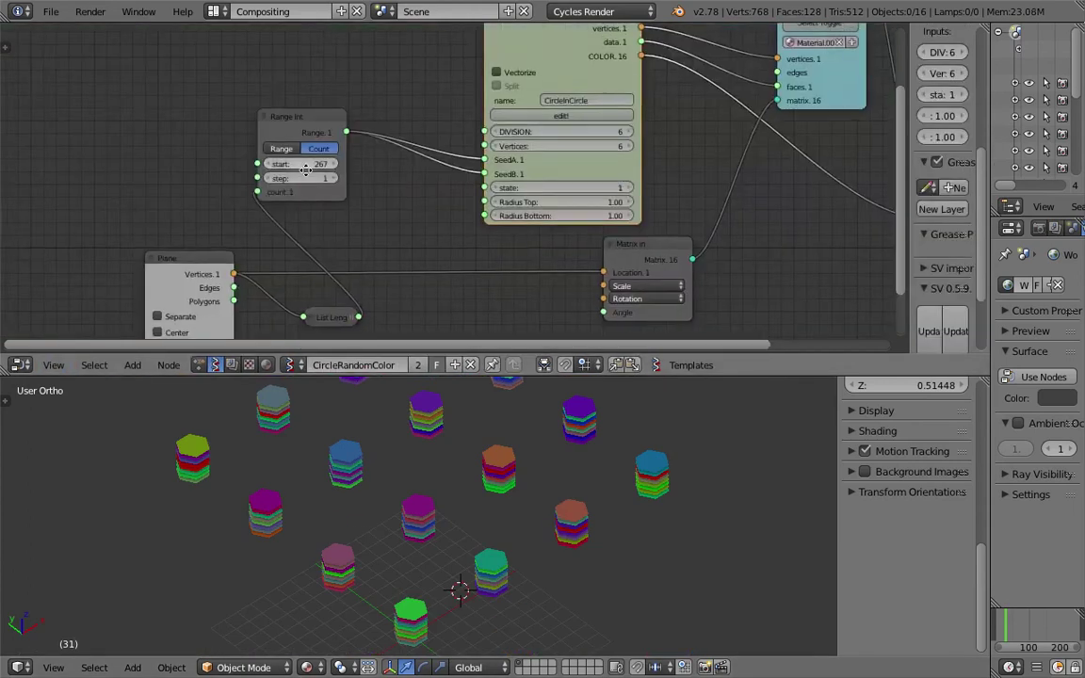
Step: Save the project as a new file with the version number incremented by one
left_click(51, 12)
left_click(94, 155)
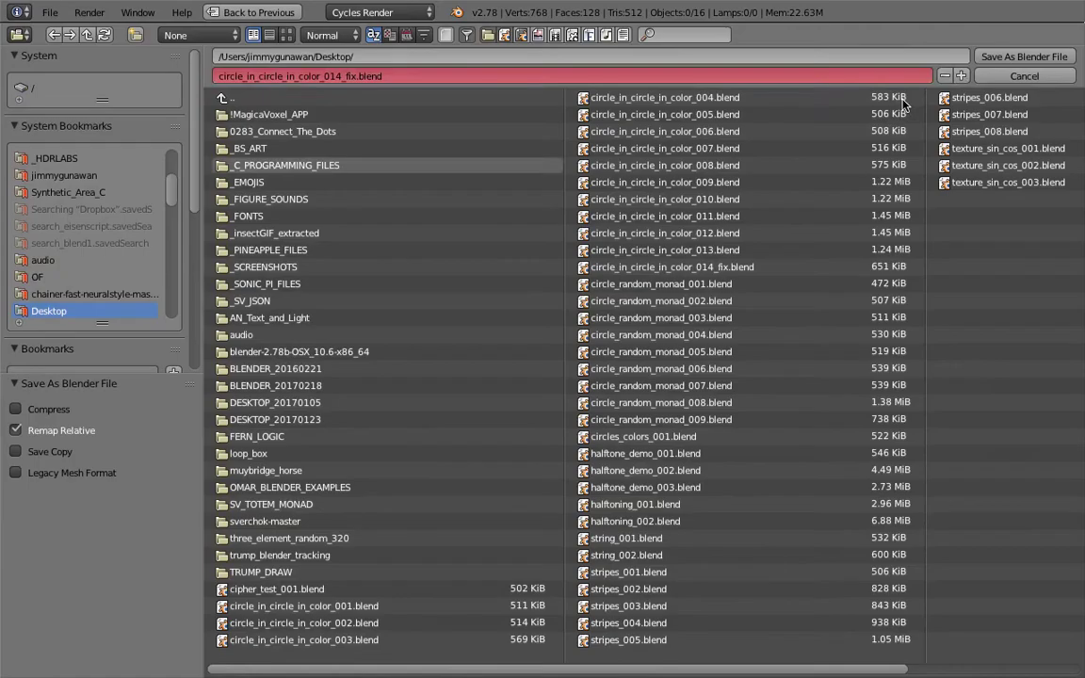
left_click(961, 78)
left_click(990, 58)
key("ctrl+s")
left_click(435, 201)
Step: Set CircleInCircle's Radius Top to 0.49 and Radius Bottom to 1.81, and save the file
middle_click_drag(419, 204, 414, 226)
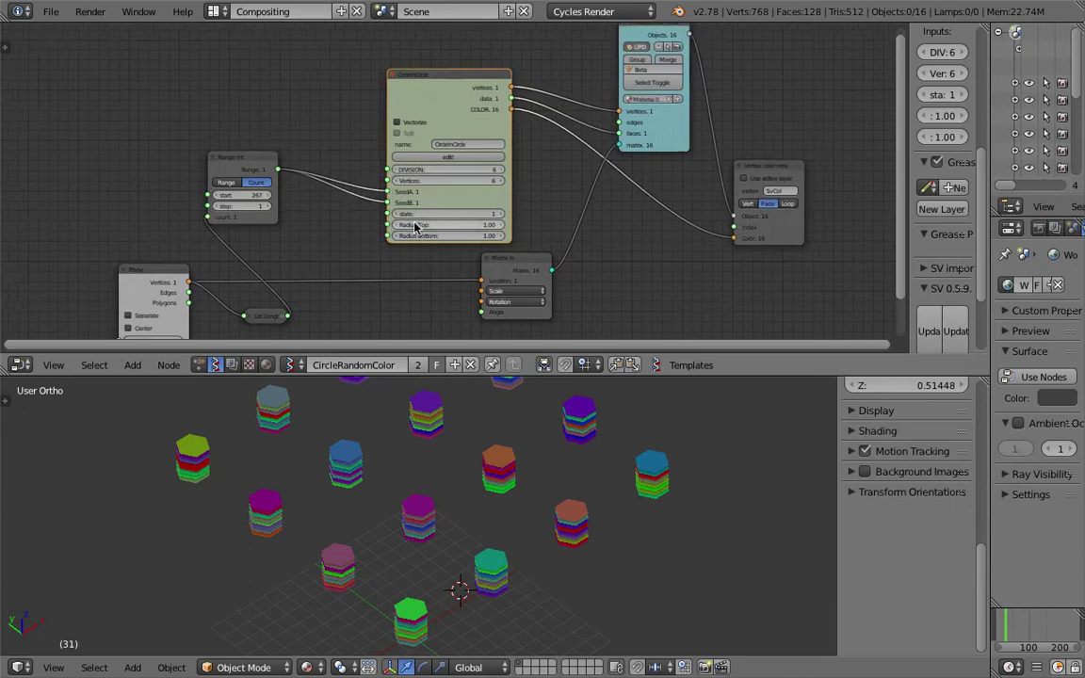
scroll(433, 231, "up", 5)
scroll(445, 235, "up", 2)
left_click_drag(475, 257, 519, 276)
middle_click_drag(495, 490, 424, 579)
scroll(445, 581, "down", 4)
key("ctrl+s")
left_click(445, 581)
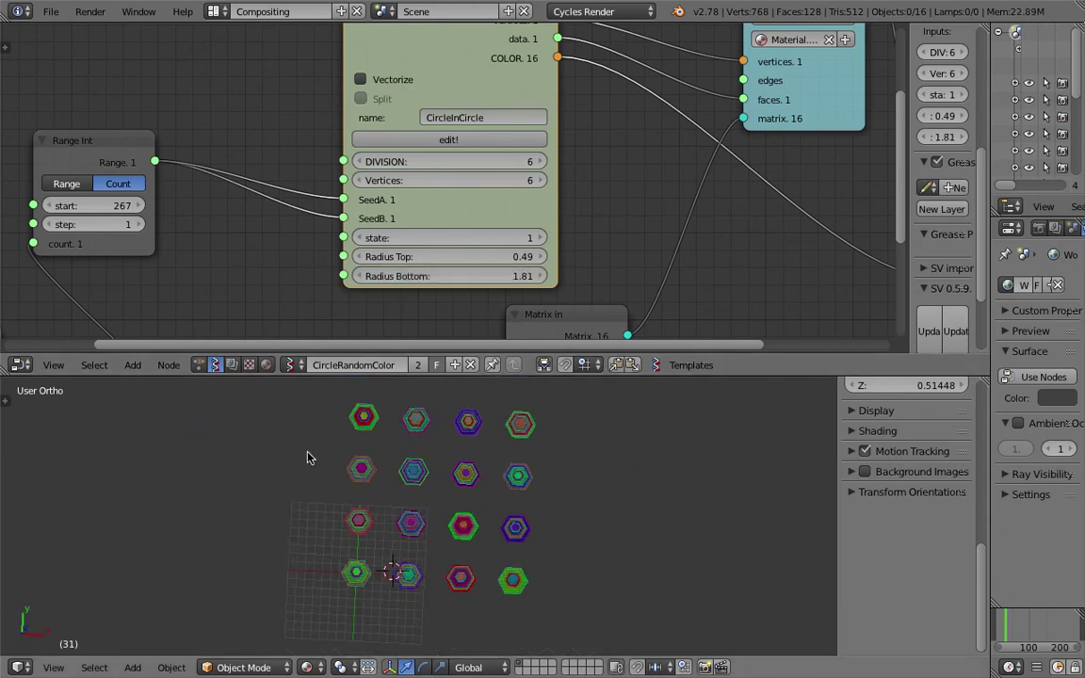
Step: Shift the Matrix in node slightly and delete the Plane node
middle_click_drag(473, 282, 478, 97)
scroll(439, 174, "down", 6)
middle_click_drag(473, 173, 494, 222)
scroll(424, 183, "down", 2)
left_click_drag(544, 196, 538, 209)
scroll(537, 217, "up", 1)
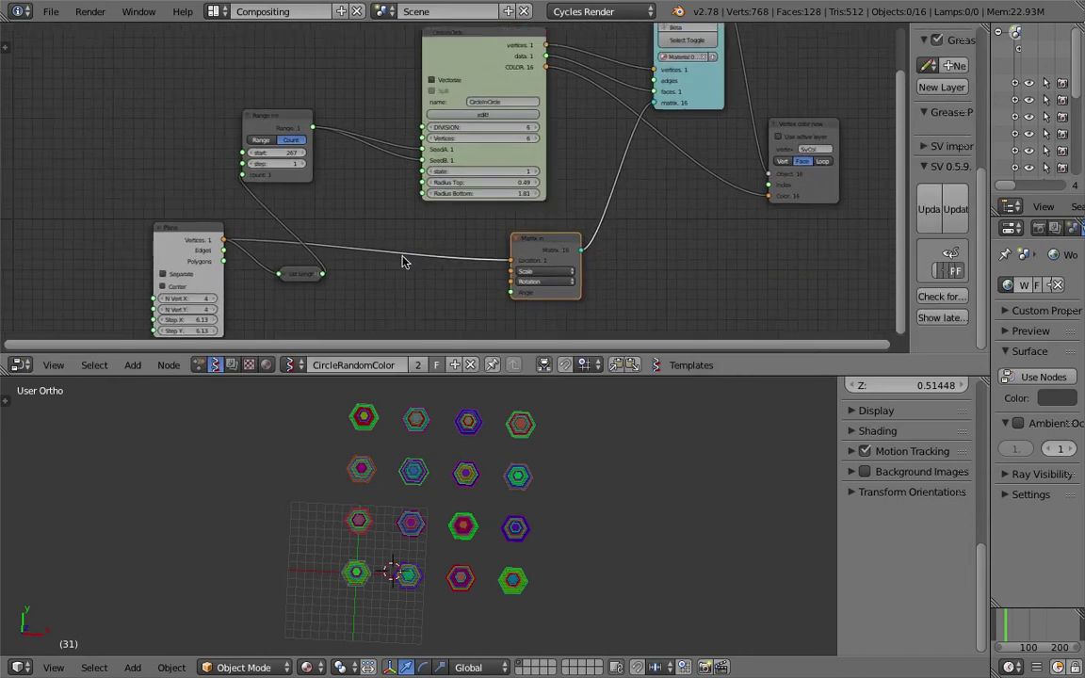
left_click(179, 233)
key("x")
Step: Add a Bricks grid node where the Plane node was and save the file
middle_click_drag(156, 220, 162, 209)
key("shift+a")
left_click(161, 210)
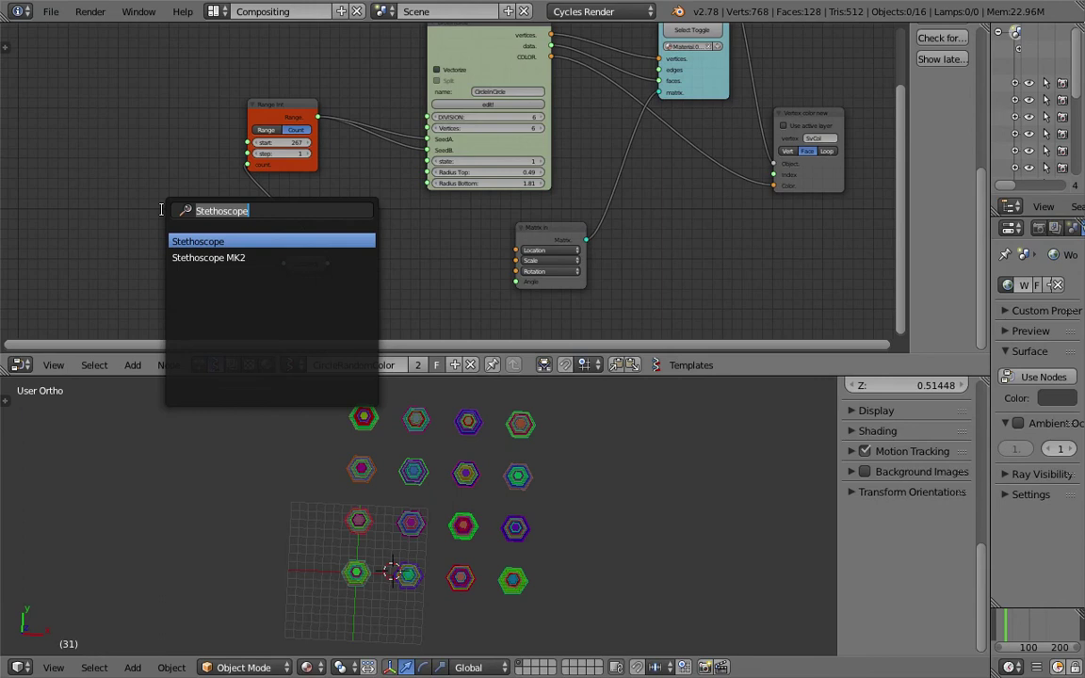
type("br")
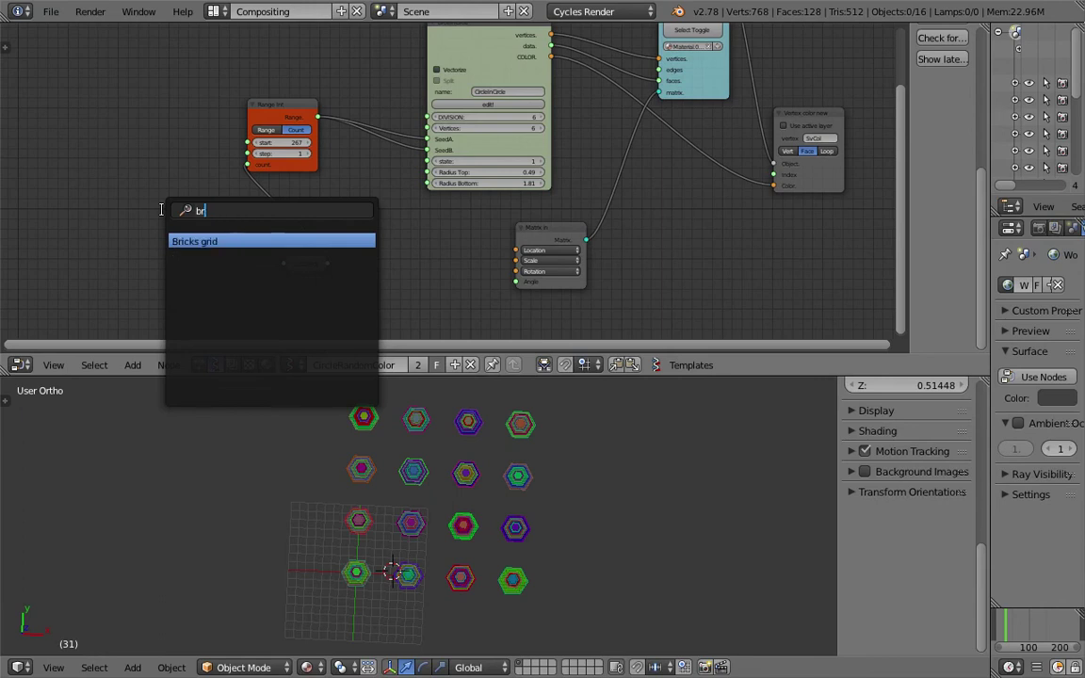
key("Return")
left_click(161, 210)
key("ctrl+s")
left_click(161, 210)
Step: Reposition the Bricks grid node and connect its Centers output to List Length's Data and Matrix in's Location
middle_click_drag(161, 210, 198, 178)
scroll(198, 178, "up", 1)
left_click_drag(209, 186, 177, 179)
left_click_drag(214, 228, 302, 243)
left_click_drag(213, 228, 574, 227)
scroll(460, 565, "up", 6)
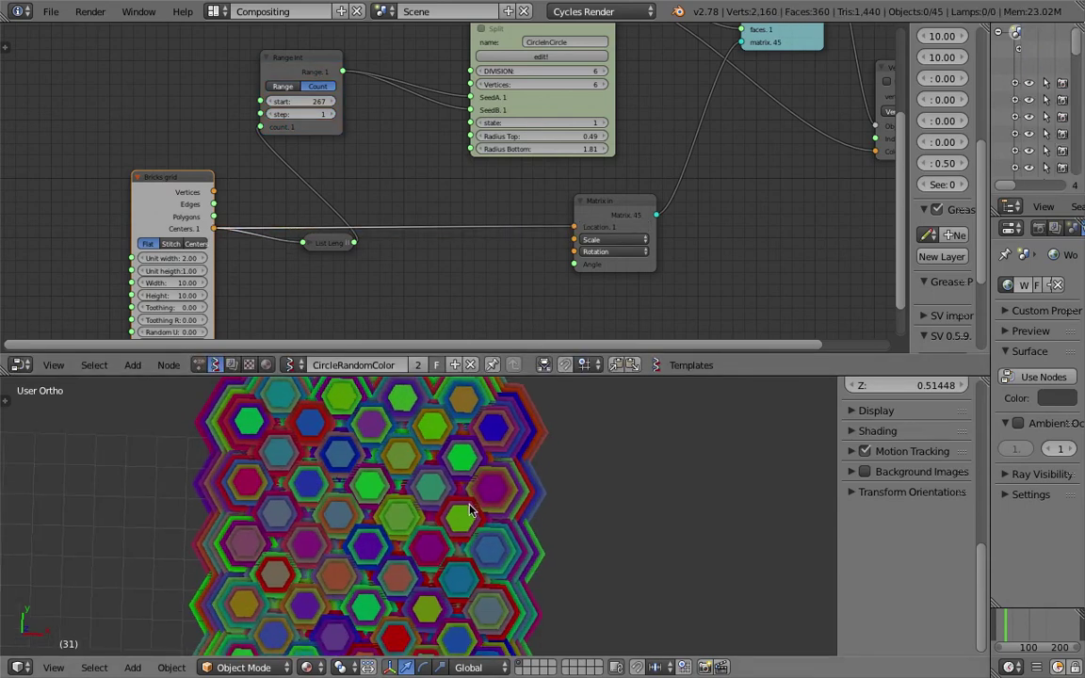
Step: Set CircleInCircle's state to 0 and view the grid from the top
left_click(483, 123)
middle_click_drag(499, 515, 295, 559)
left_click(68, 665)
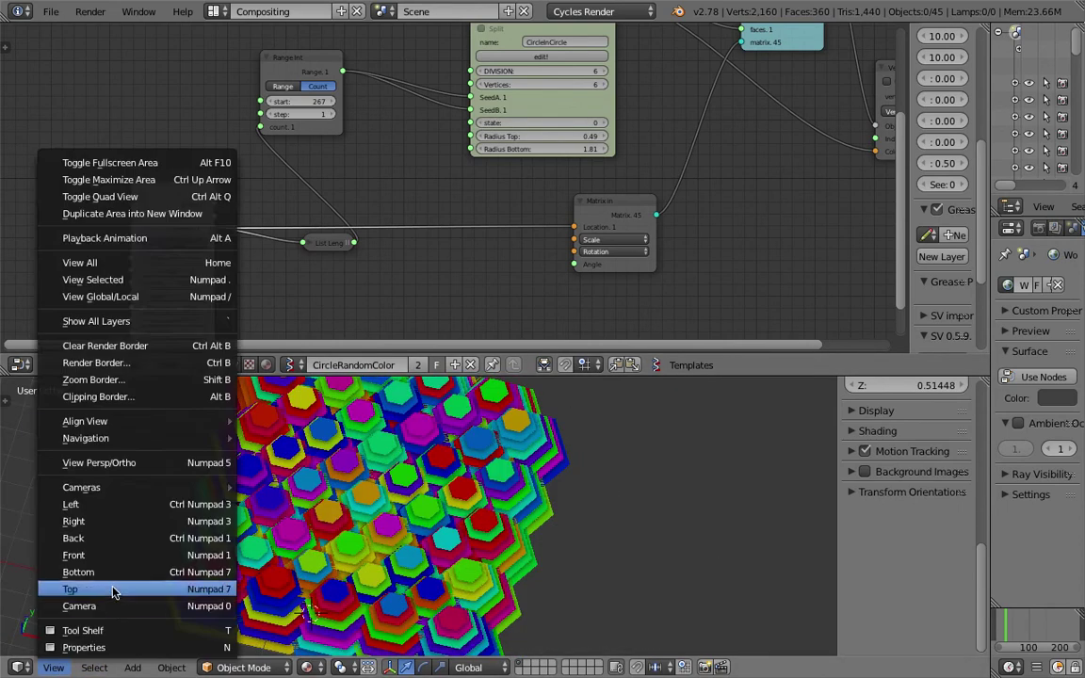
left_click(103, 583)
middle_click_drag(358, 555, 355, 526, "shift")
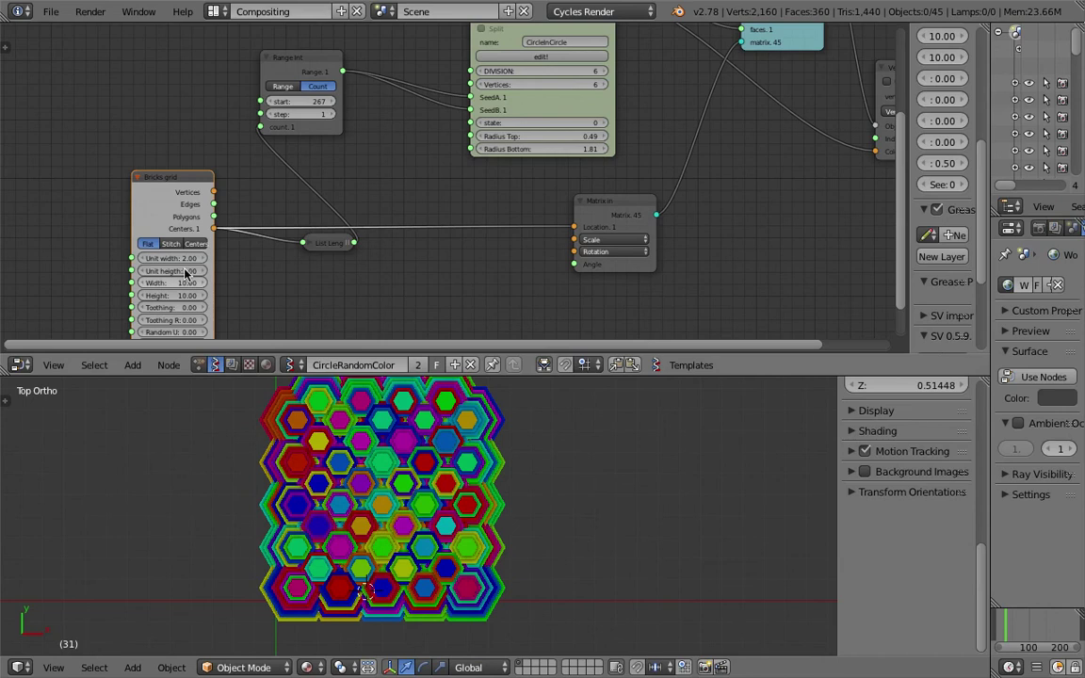
Step: Try a larger Unit width on the Bricks grid and return it to 2
left_click_drag(188, 258, 237, 258)
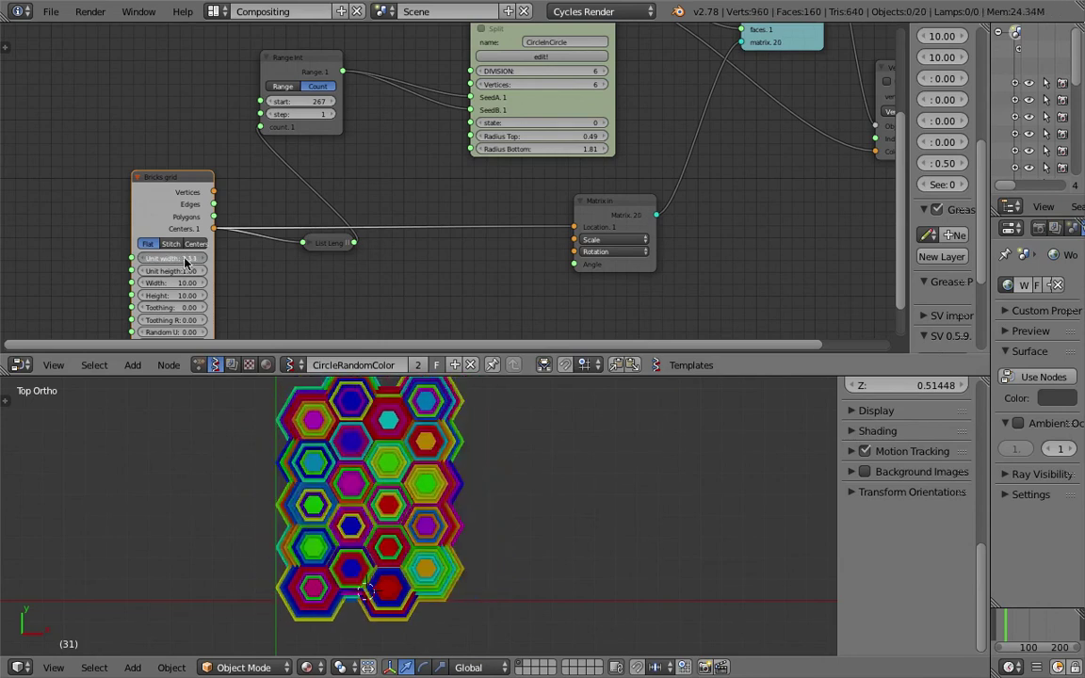
left_click(182, 259)
type("2")
key("Return")
Step: Save the file and set CircleInCircle's Radius Top to 0.22 and Radius Bottom to 0.76
key("ctrl+s")
left_click(319, 293)
middle_click_drag(326, 294, 310, 247)
middle_click_drag(317, 153, 339, 205)
scroll(340, 205, "up", 1)
middle_click_drag(378, 156, 341, 202)
scroll(343, 208, "up", 1)
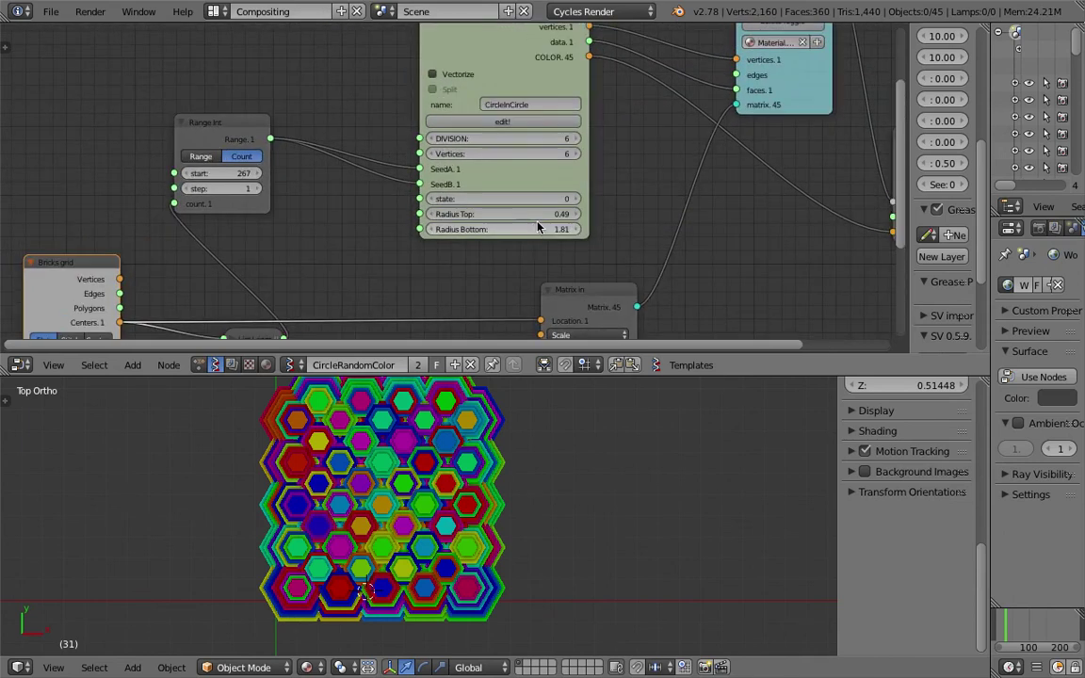
left_click_drag(543, 233, 510, 216)
middle_click_drag(461, 248, 460, 169)
scroll(462, 490, "up", 5)
middle_click_drag(461, 496, 446, 457)
middle_click_drag(439, 234, 451, 213)
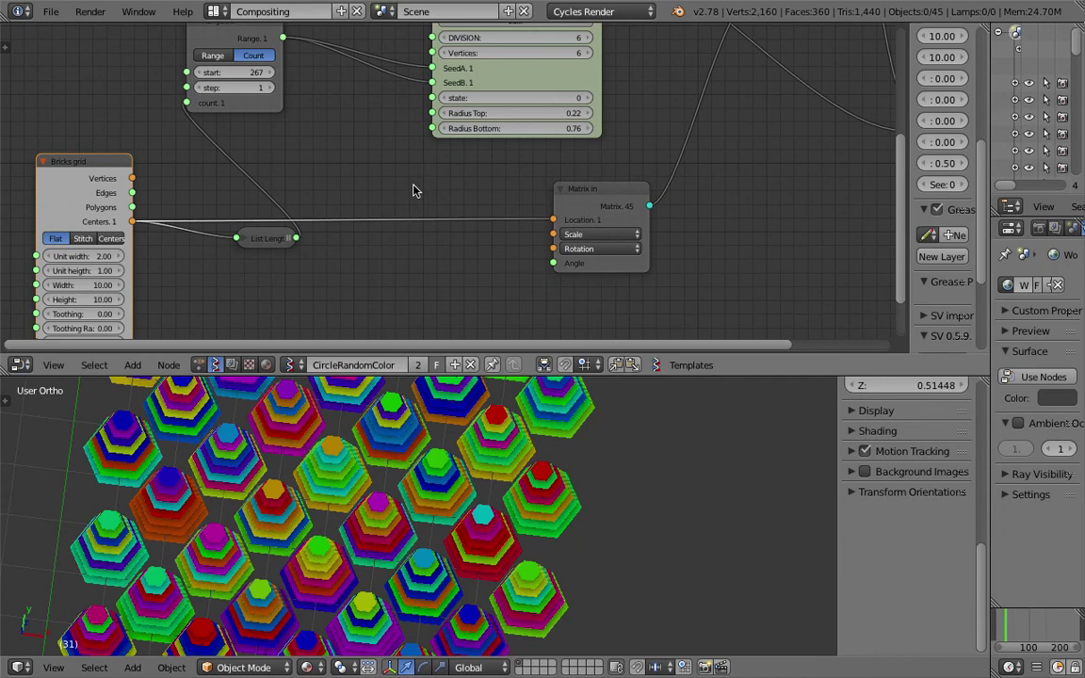
Step: Insert a Vector Math MK2 node into the link between Bricks grid's Centers and Matrix in's Location
key("shift+a")
left_click(416, 185)
type("vector ma")
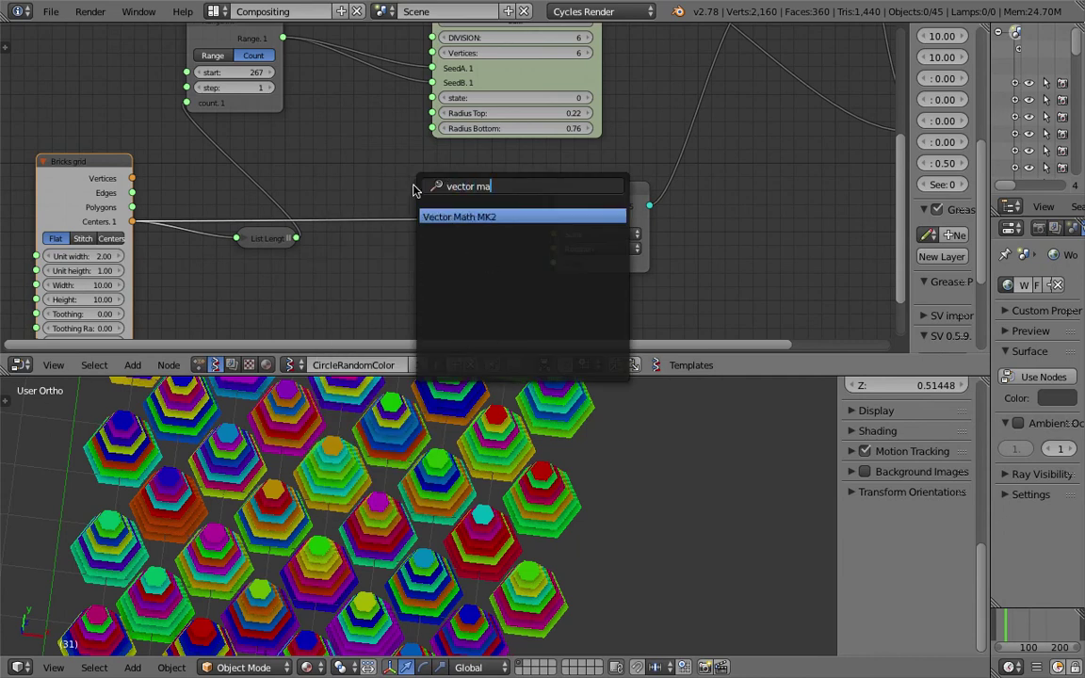
key("Return")
left_click(366, 197)
Step: Set the Vector Math node's function to Multiply Scalar with an amount of 2
left_click(427, 237)
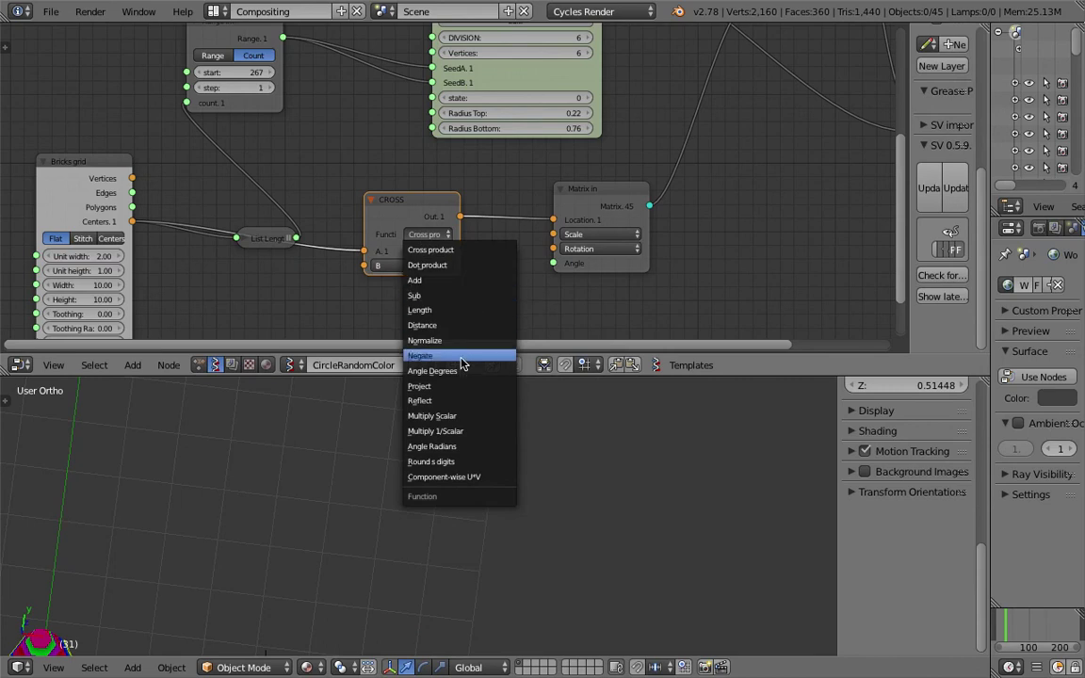
left_click(443, 415)
left_click_drag(413, 266, 500, 265)
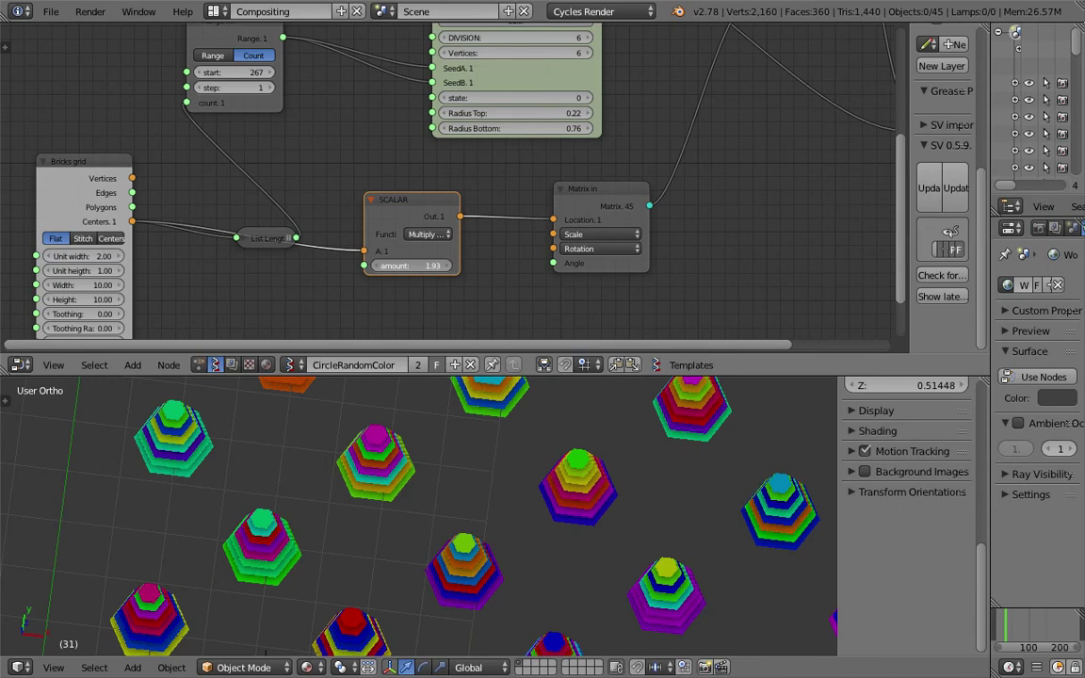
left_click(426, 267)
type("2")
key("Return")
Step: View the array from the top, set CircleInCircle's Radius Bottom to 1.15 and save the file
scroll(447, 496, "down", 3)
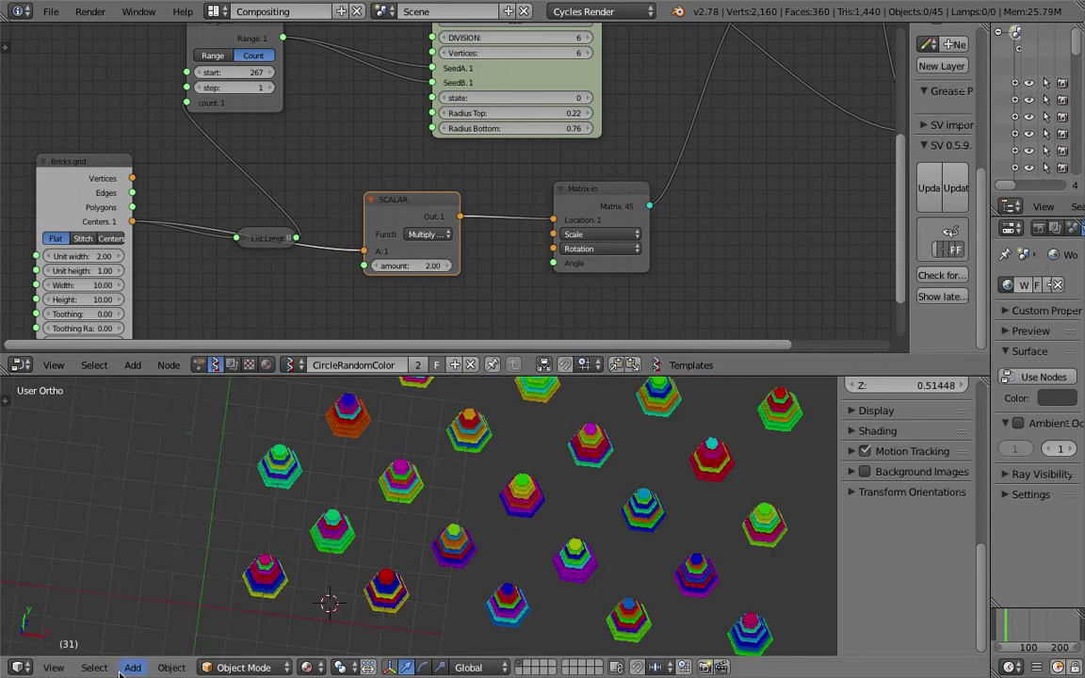
left_click(53, 672)
left_click(117, 588)
middle_click_drag(391, 116, 327, 201)
left_click_drag(481, 205, 523, 206)
key("ctrl+s")
left_click(487, 210)
Step: Save the file and set the Bricks grid's Unit width to 1.46 and Unit heigth to 0.43
middle_click_drag(213, 213, 273, 137)
middle_click_drag(147, 262, 174, 226)
key("ctrl+s")
left_click(174, 226)
left_click_drag(89, 195, 70, 196)
left_click_drag(144, 220, 76, 233)
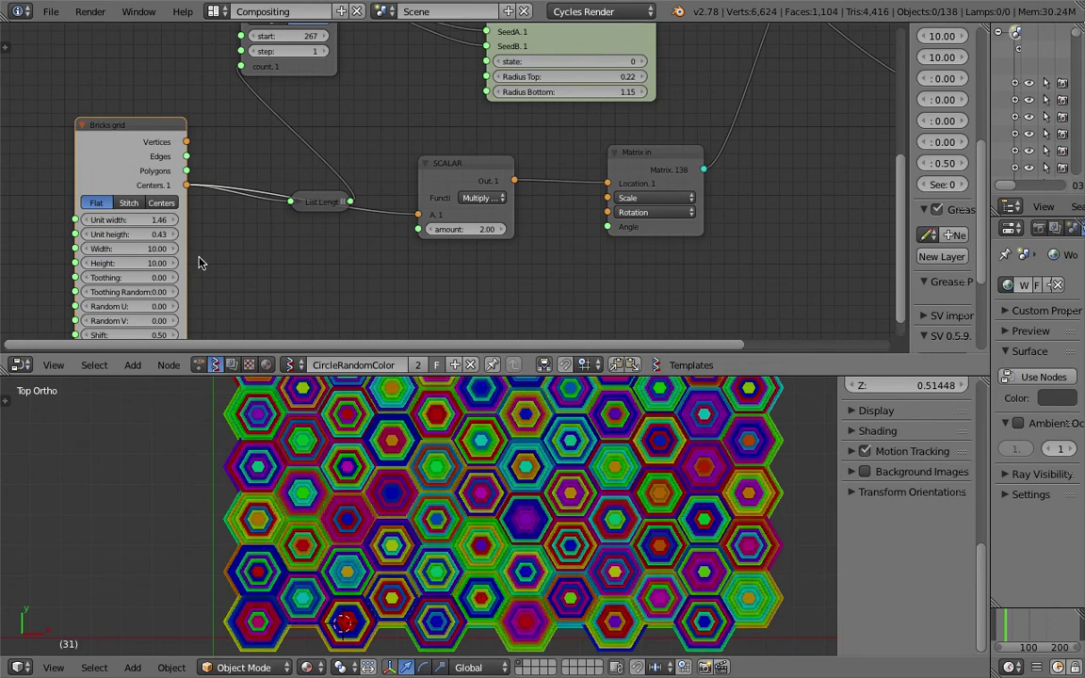
Step: Inspect the fit of the hexagons and adjust the Bricks grid's Unit heigth to 0.46 and Unit width to 1.61
middle_click_drag(488, 524, 521, 510)
left_click(520, 510)
middle_click_drag(439, 516, 514, 514, "shift")
left_click_drag(141, 234, 140, 234)
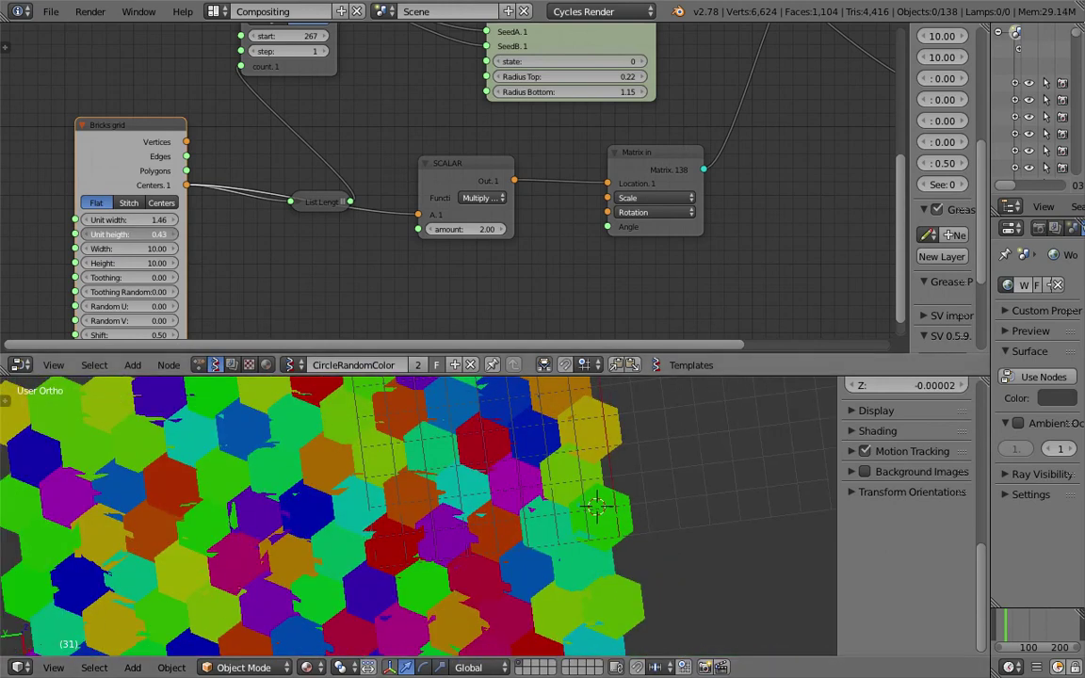
left_click_drag(140, 233, 87, 233)
mouse_move(156, 234)
left_mouse_down()
mouse_move(154, 219)
mouse_move(182, 220)
mouse_move(157, 220)
left_mouse_up()
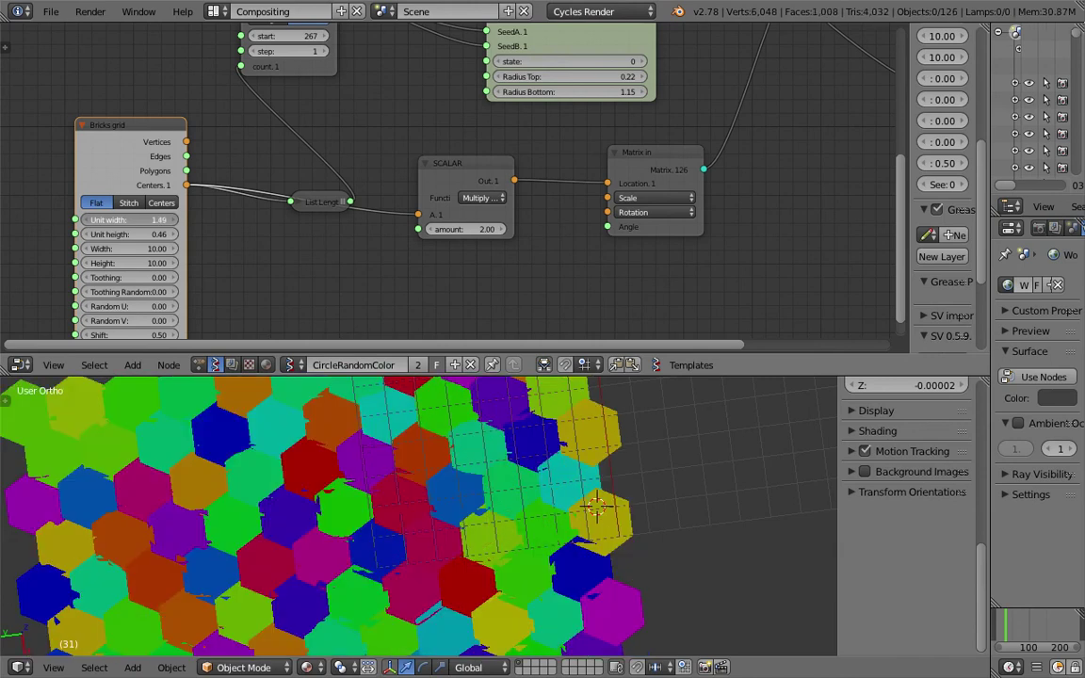
left_click_drag(86, 219, 87, 219)
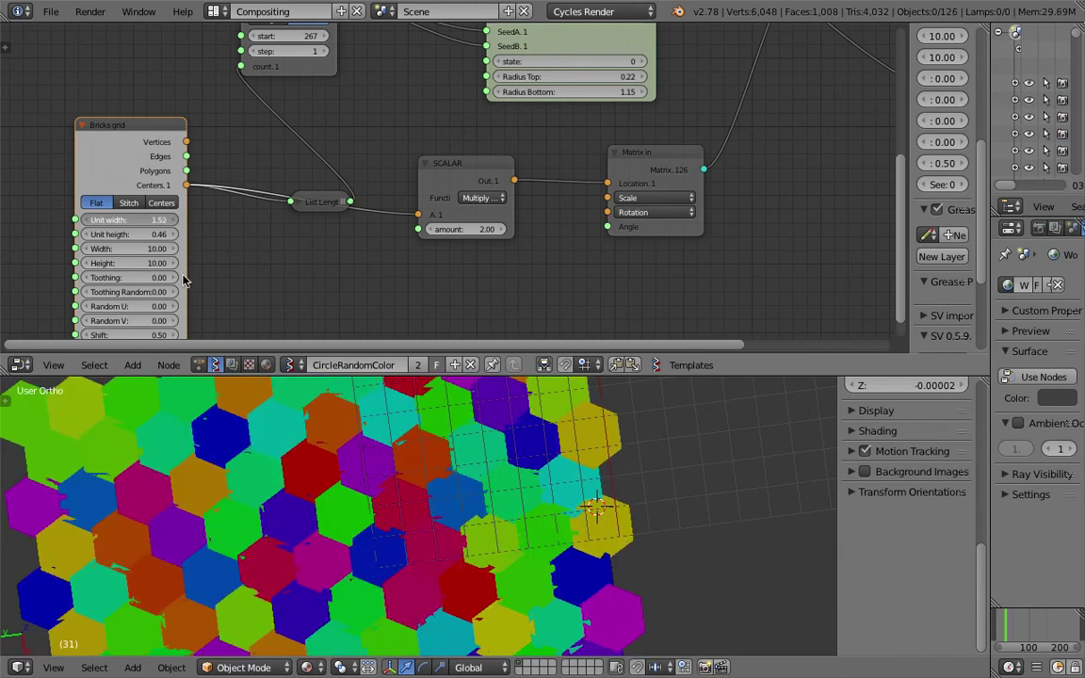
Step: Reposition the SCALAR node and move the collapsed List Length node up between Bricks grid and Range Int
middle_click_drag(387, 537, 418, 654)
middle_click_drag(473, 80, 440, 142)
middle_click_drag(469, 203, 483, 245)
middle_click_drag(456, 176, 442, 74)
left_click_drag(436, 165, 457, 167)
left_click_drag(299, 200, 223, 118)
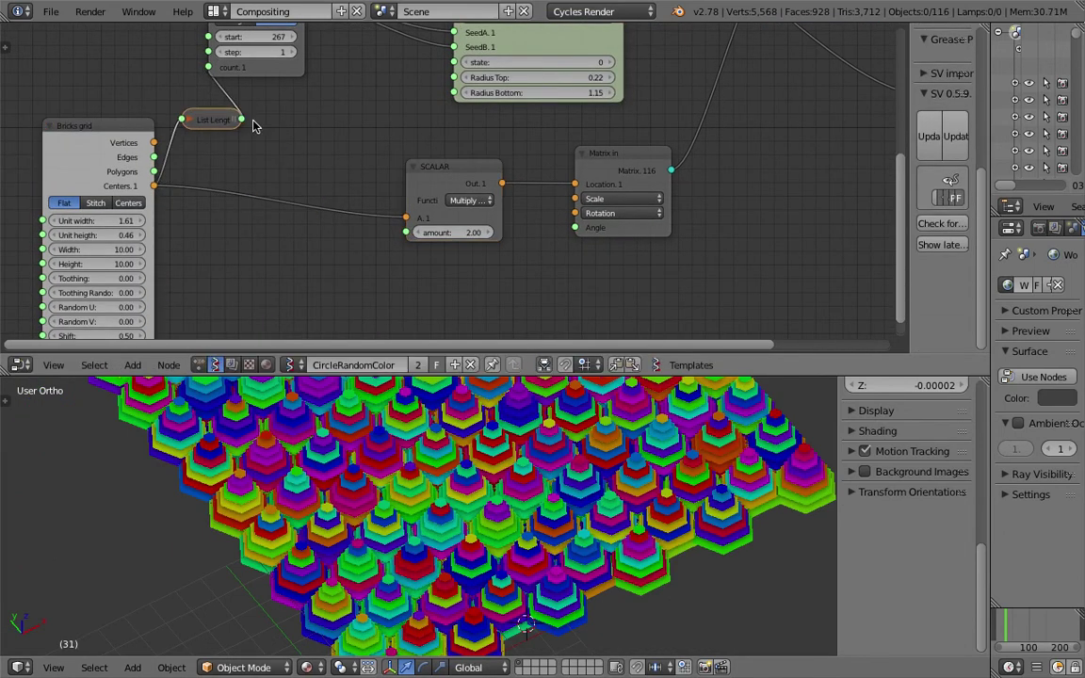
Step: Spread out the CircleInCircle, Viewer BMesh and Vertex color new nodes, leaving Use active layer off
scroll(429, 138, "down", 4)
middle_click_drag(429, 139, 346, 271)
left_click(426, 94)
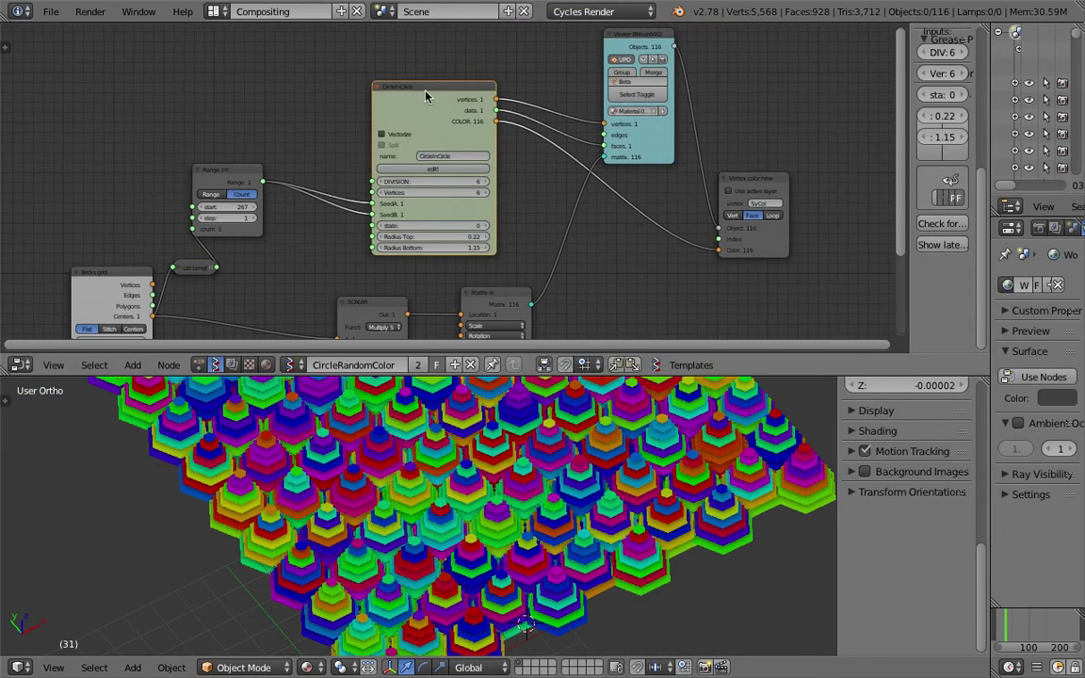
left_click_drag(426, 94, 410, 83)
middle_click_drag(570, 123, 428, 149)
left_click_drag(489, 165, 507, 149)
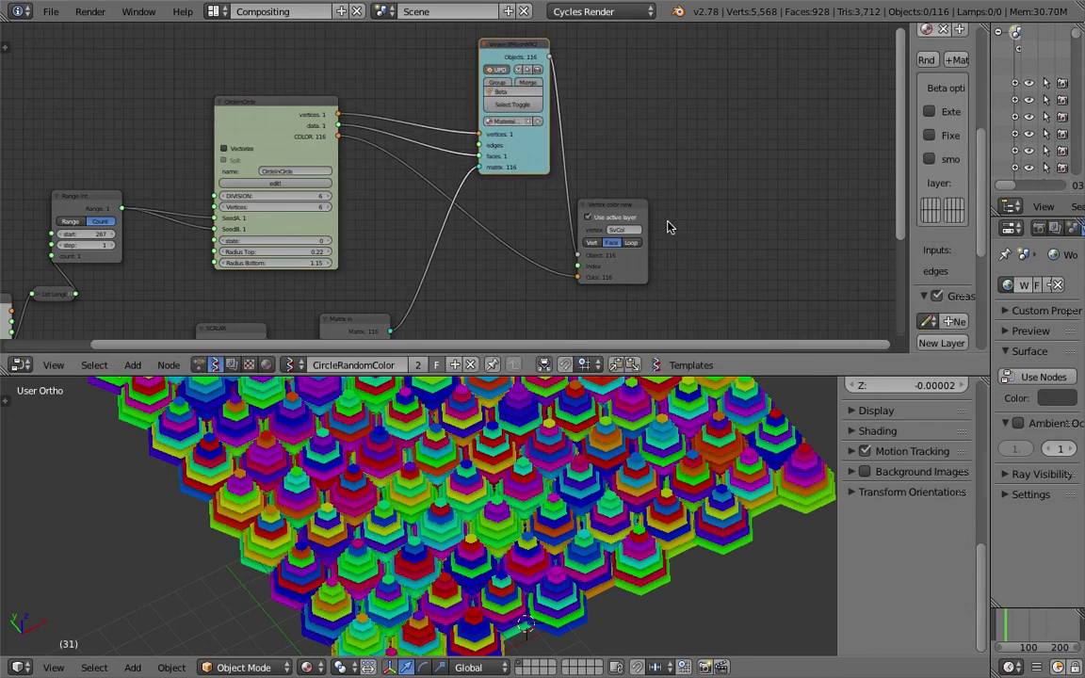
left_click(619, 218)
left_click_drag(630, 205, 685, 214)
Step: Try the Loop and Vert modes on the Vertex color new node and return it to Face
middle_click_drag(686, 255, 674, 247)
left_click(674, 247)
middle_click_drag(601, 479, 659, 499)
middle_click_drag(530, 496, 538, 508)
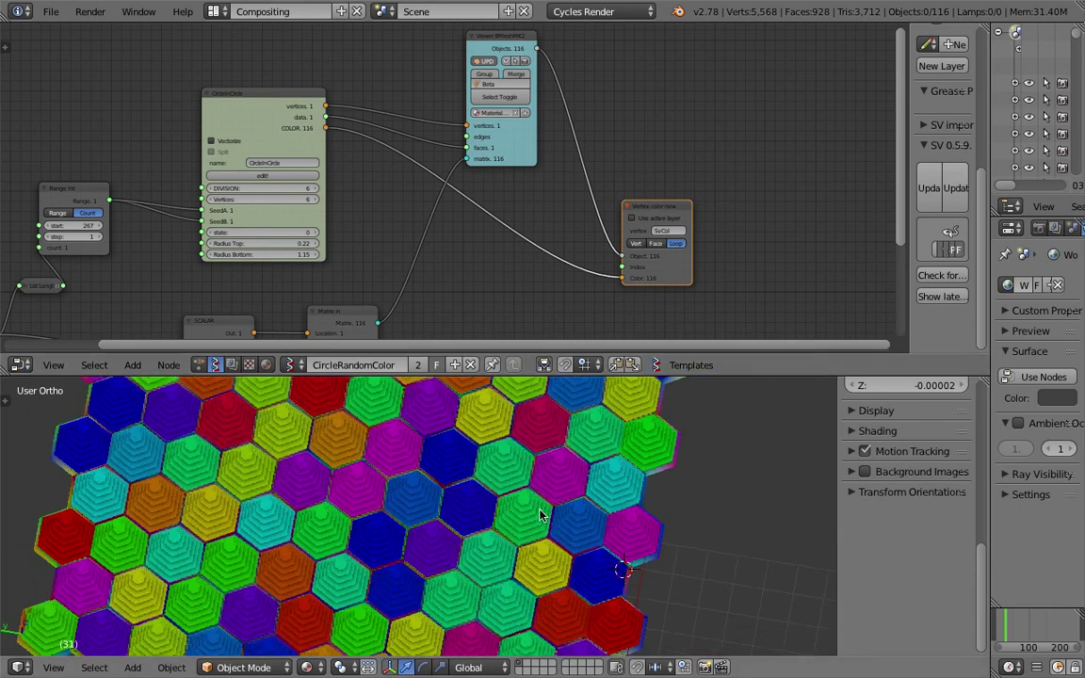
left_click(638, 246)
left_click(654, 246)
Step: Move the Vertex color new node closer to the Viewer BMesh node
left_click_drag(652, 211, 634, 193)
scroll(453, 565, "up", 6)
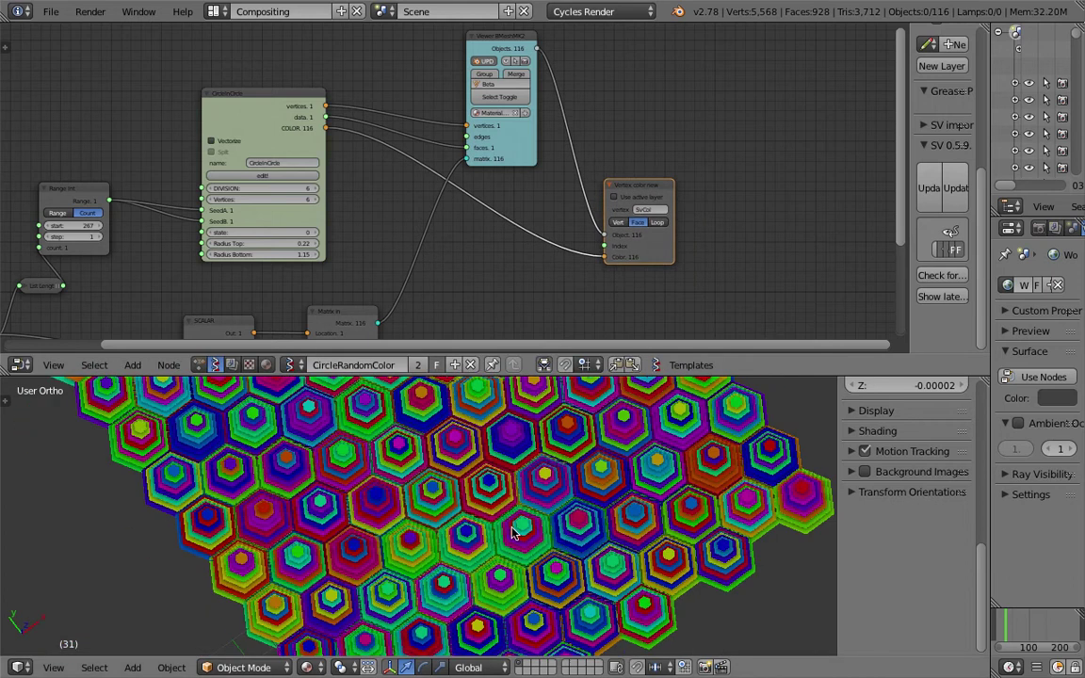
Step: Save over the existing blend file and move the Viewer BMesh node slightly higher and farther from CircleInCircle
middle_click_drag(453, 566, 440, 509)
scroll(392, 536, "down", 4)
scroll(428, 462, "up", 4)
middle_click_drag(516, 294, 534, 289)
key("ctrl+s")
left_click(532, 288)
left_click_drag(550, 149, 559, 135)
middle_click_drag(534, 149, 565, 196)
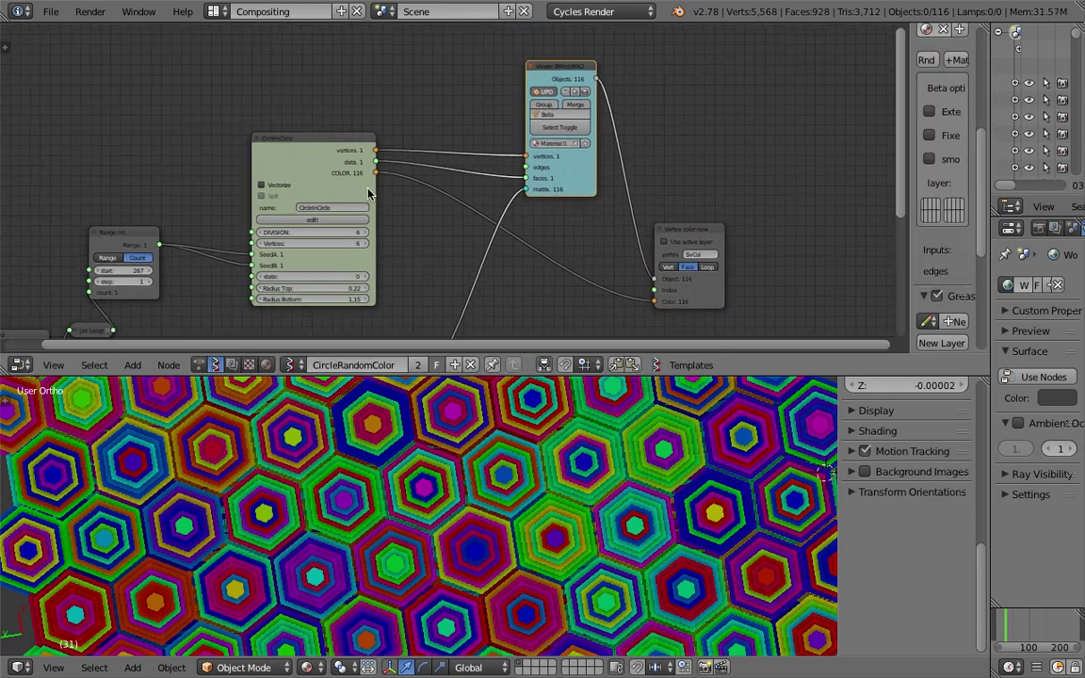
Step: Try 12 Vertices on the CircleInCircle node
middle_click_drag(356, 216, 377, 214)
scroll(346, 239, "up", 5)
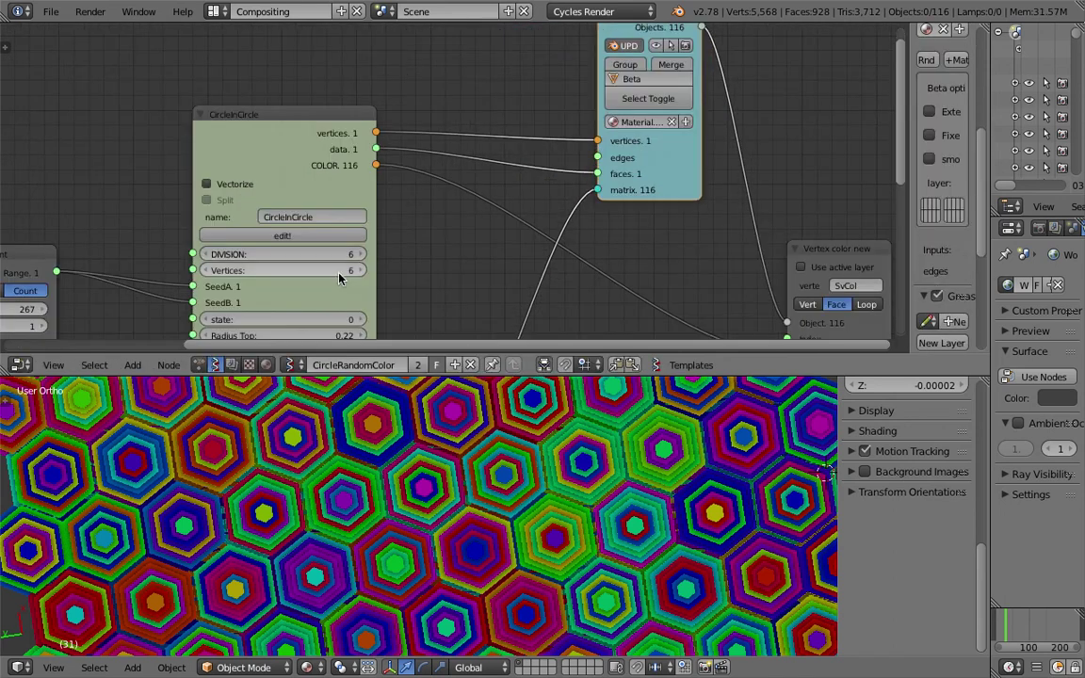
left_click_drag(339, 271, 342, 271)
type("12")
key("Return")
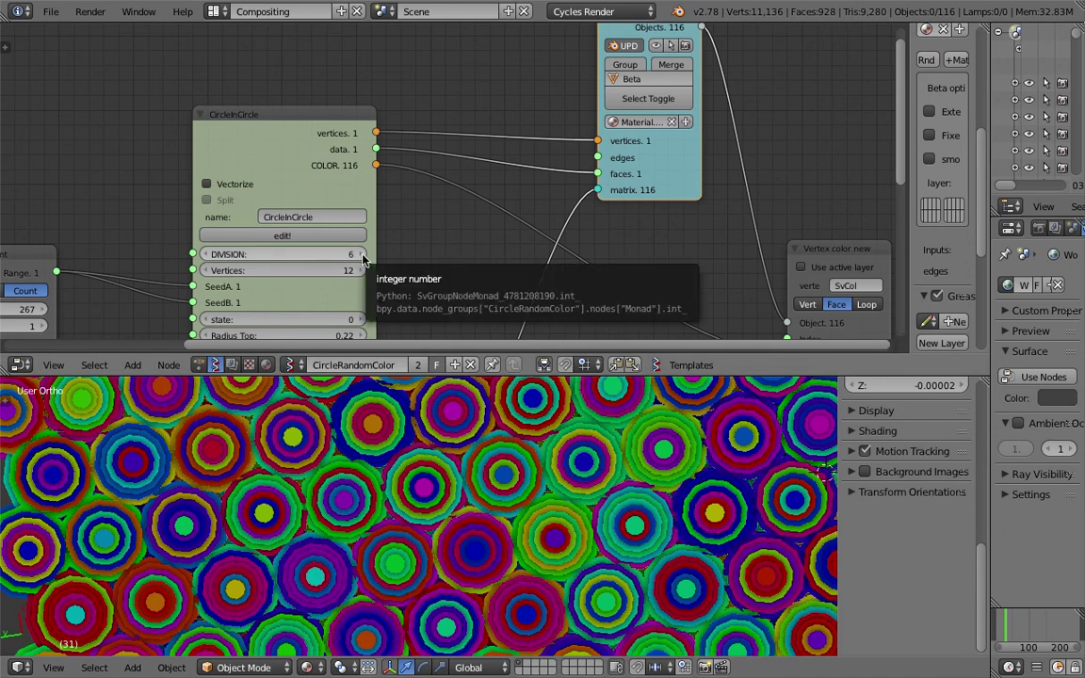
Step: Set the CircleInCircle node's DIVISION to 9 and its Vertices to 6
left_click(364, 256)
left_click(364, 255)
left_click(363, 255)
left_click(344, 269)
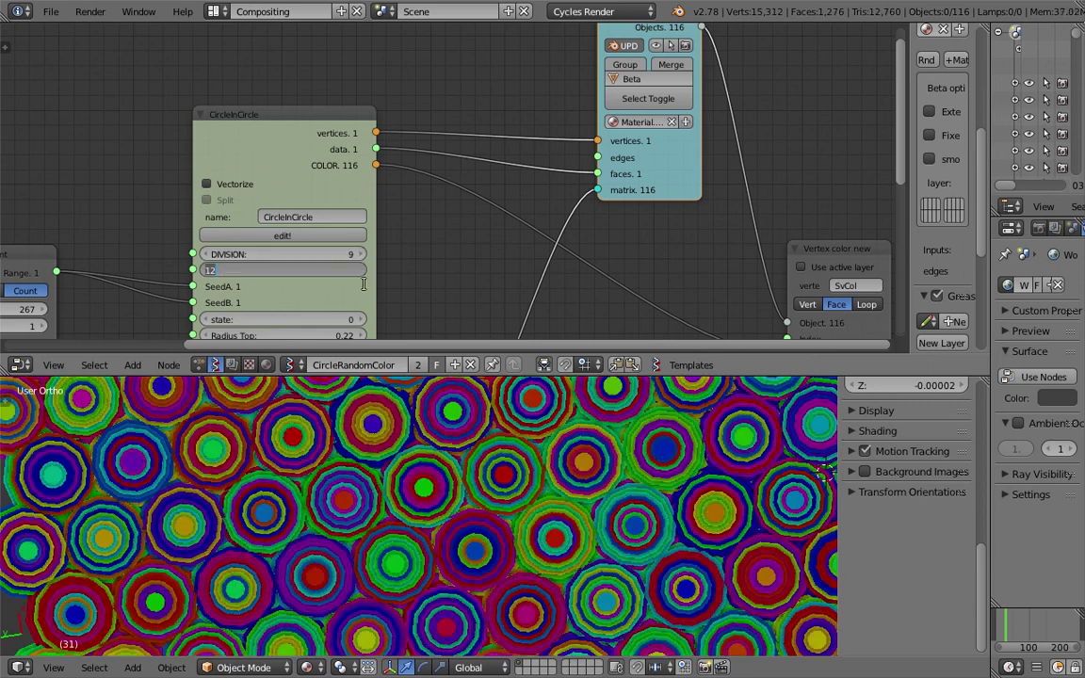
type("6")
key("Return")
Step: Turn off Ambient Occlusion in the 3D view's shading settings
scroll(649, 588, "down", 2)
middle_click_drag(653, 584, 662, 579)
left_click(901, 412)
scroll(904, 546, "down", 2)
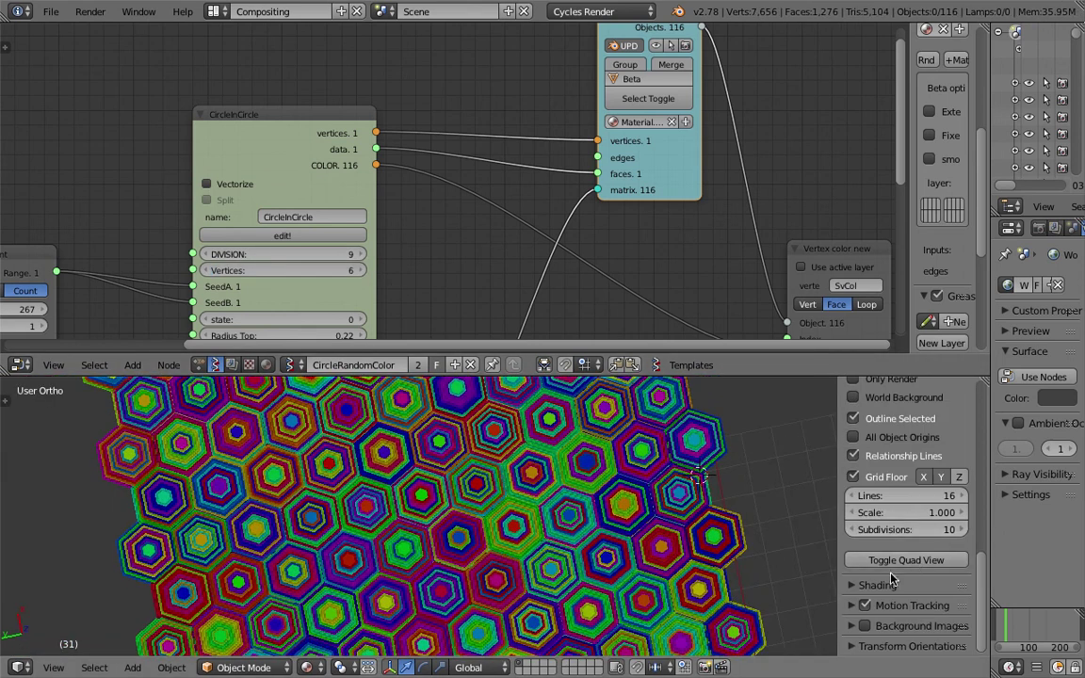
left_click(886, 584)
scroll(903, 596, "down", 5)
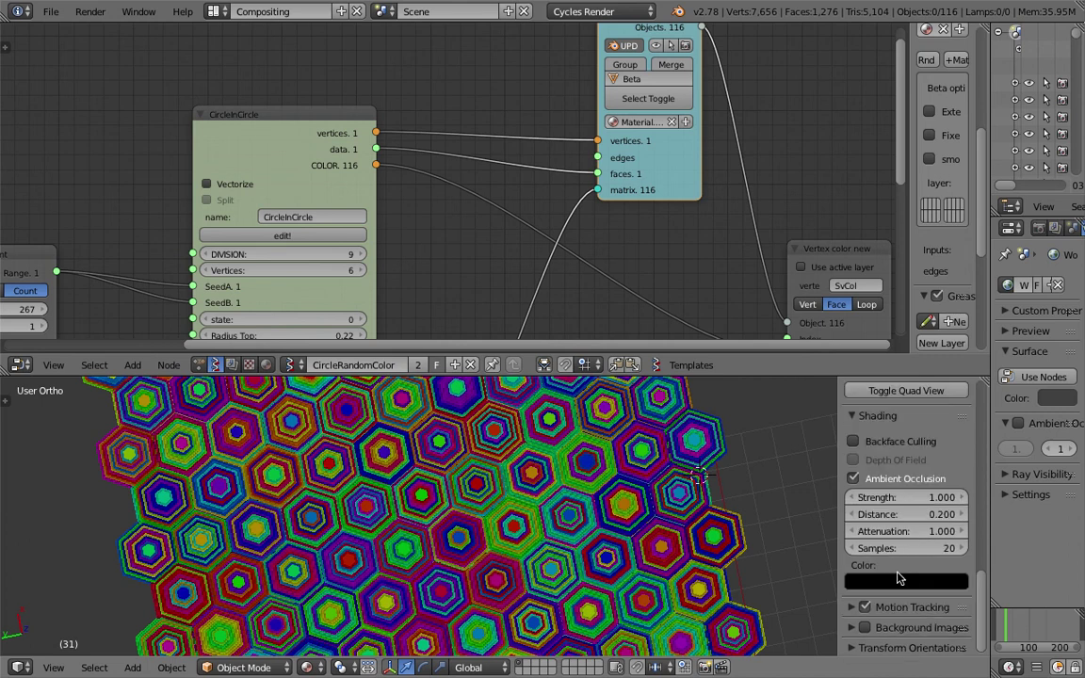
left_click(885, 482)
Step: Switch the 3D view to Top and save over the existing blend file
middle_click_drag(678, 528, 155, 645)
left_click(54, 666)
left_click(61, 619)
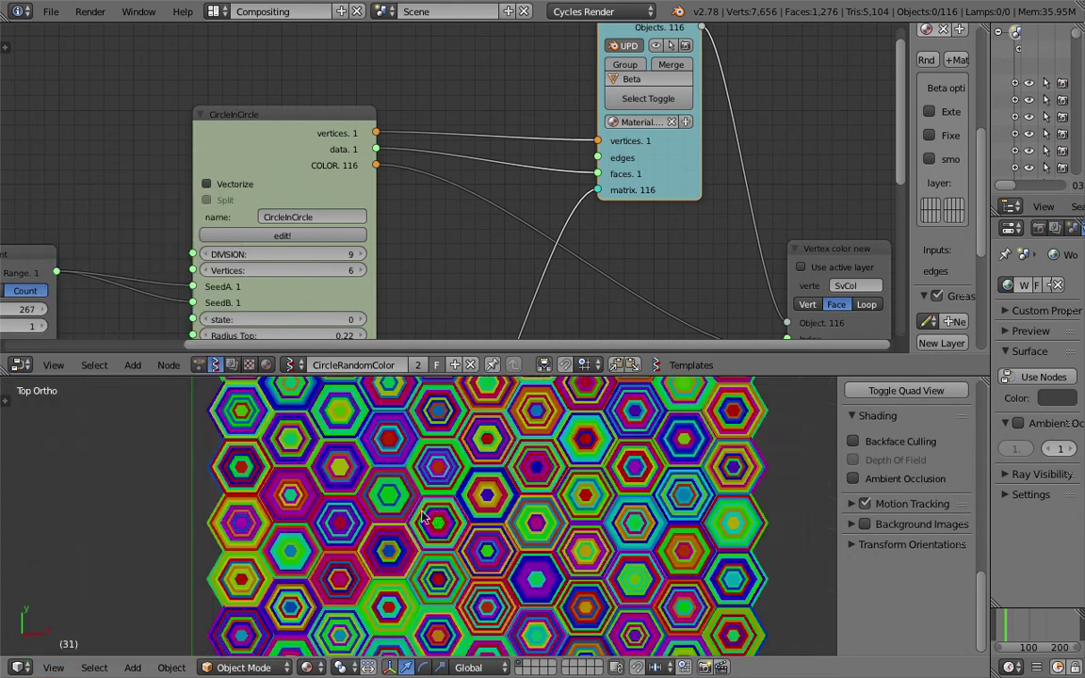
scroll(412, 538, "up", 4)
key("ctrl+s")
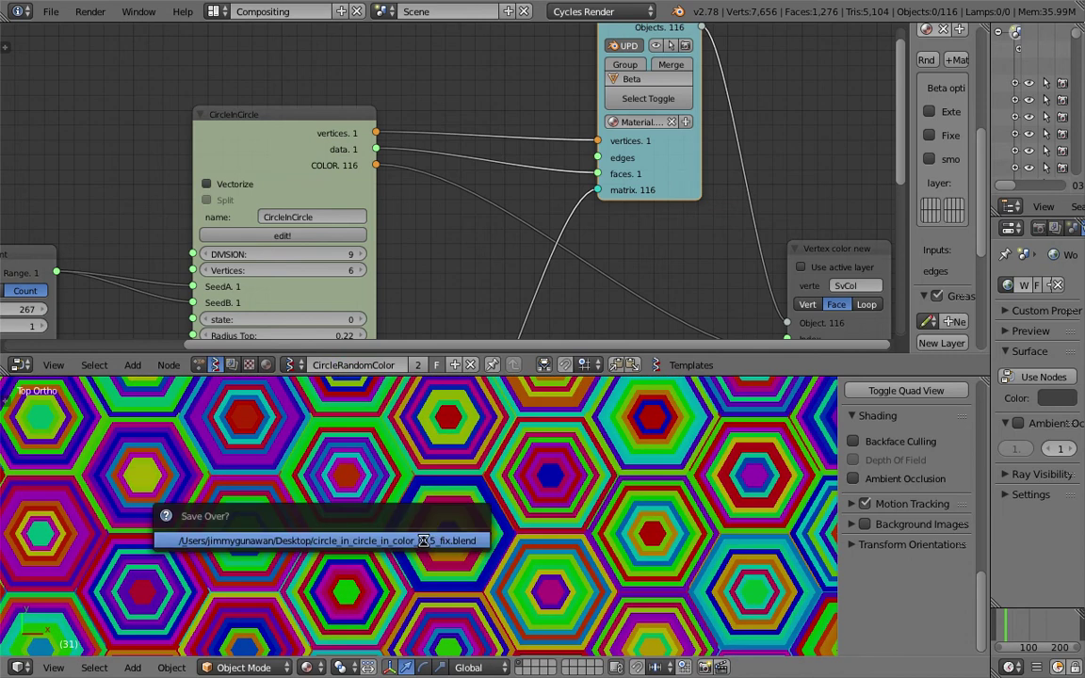
left_click(425, 541)
Step: Open the CircleInCircle monad for editing and move the Color in node slightly closer to Random Num Gen
middle_click_drag(308, 221, 339, 125)
left_click(339, 139)
scroll(429, 249, "down", 1)
middle_click_drag(774, 245, 352, 138)
mouse_move(721, 285)
middle_mouse_down()
mouse_move(504, 233)
mouse_move(432, 189)
middle_mouse_up()
scroll(461, 203, "up", 1)
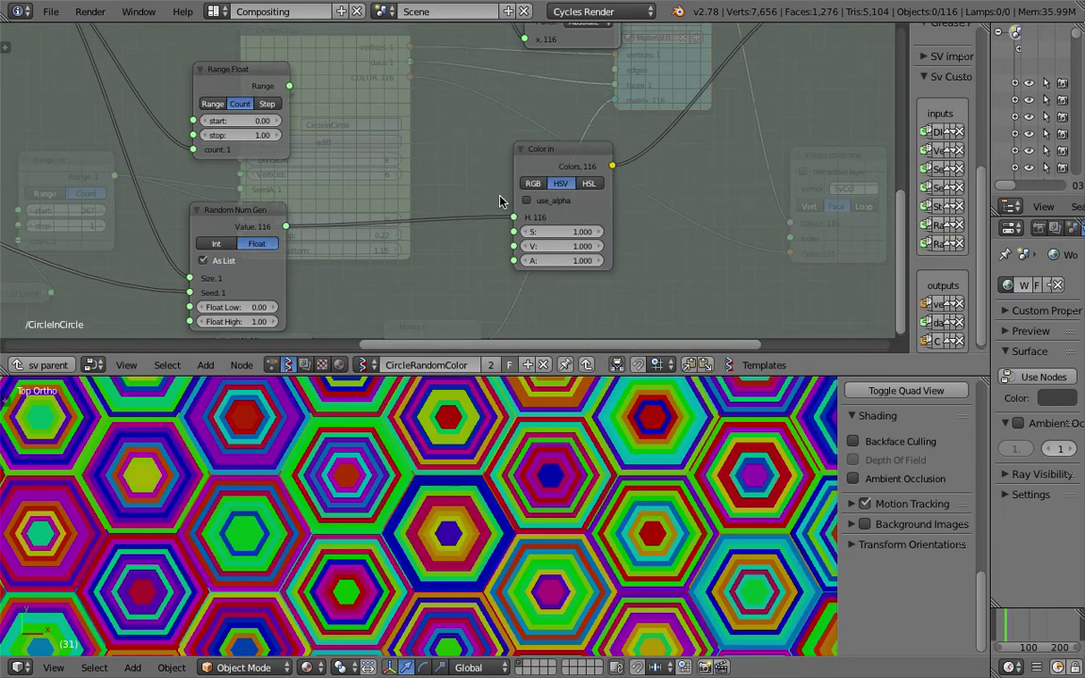
left_click_drag(555, 159, 536, 163)
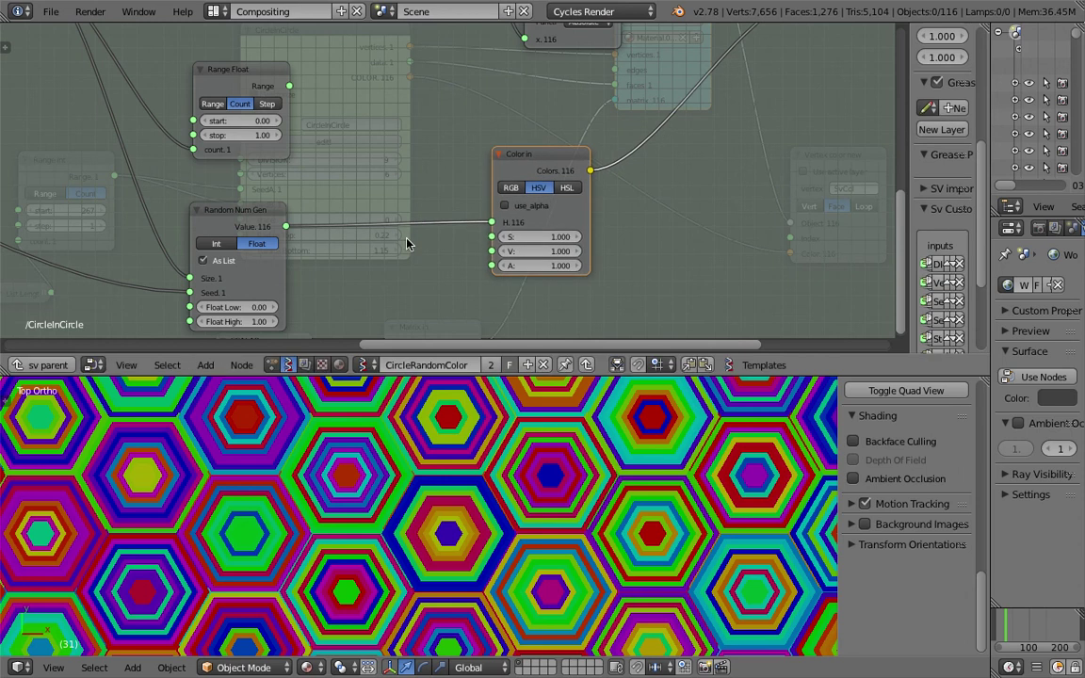
Step: Rewire the Random Num Gen Value from Color in's H input to its V input and set S to 0
left_click_drag(383, 210, 383, 251, "ctrl")
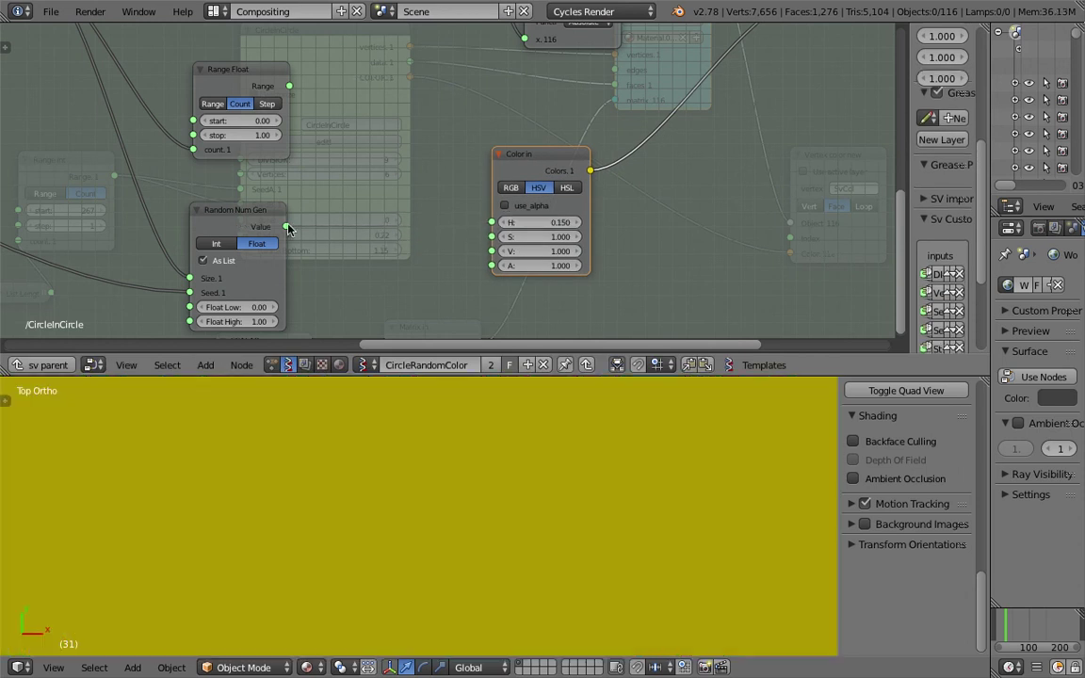
mouse_move(293, 228)
left_mouse_down()
mouse_move(439, 256)
mouse_move(343, 235)
mouse_move(479, 242)
left_mouse_up()
left_click(530, 229)
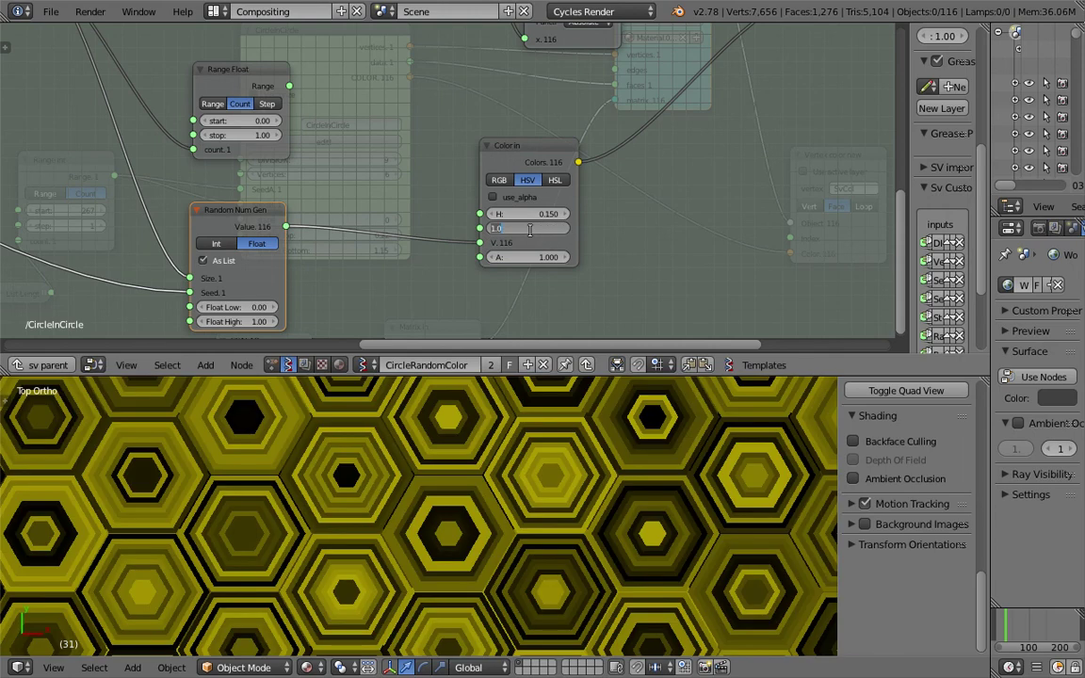
type("0")
key("Return")
Step: Save the greyscale version of the pattern over the existing blend file
scroll(427, 562, "down", 4)
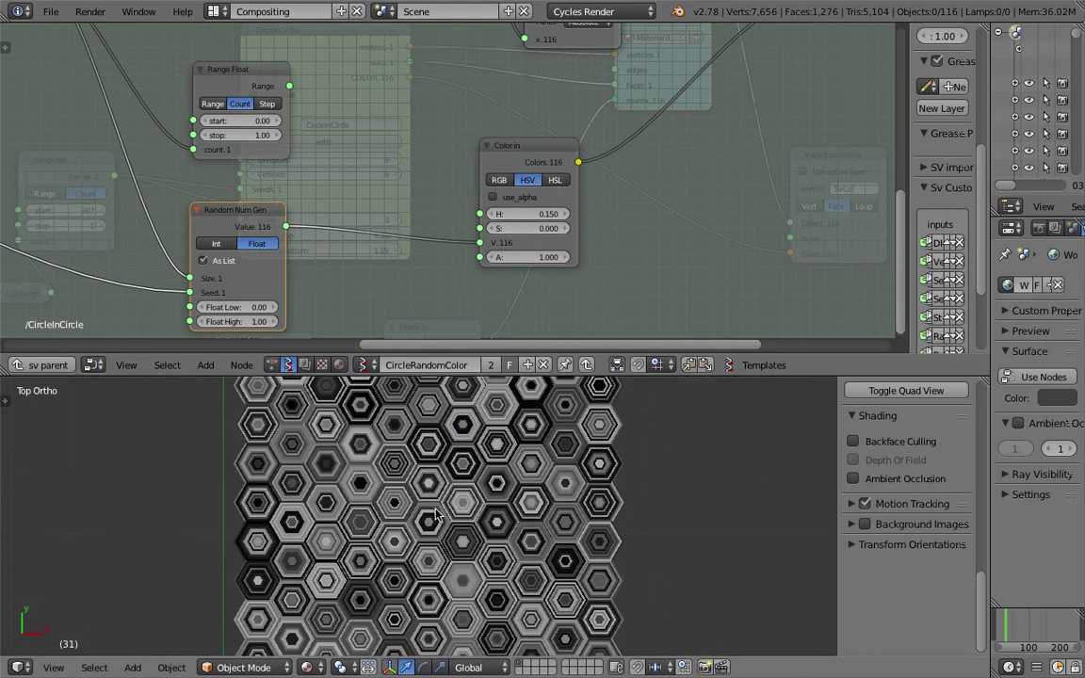
middle_click_drag(428, 560, 645, 537)
scroll(659, 566, "up", 5)
key("ctrl+s")
left_click(646, 538)
Step: Link Random Num Gen's Value to Color in's H input as well and set S to 0.480
left_click_drag(287, 226, 479, 213)
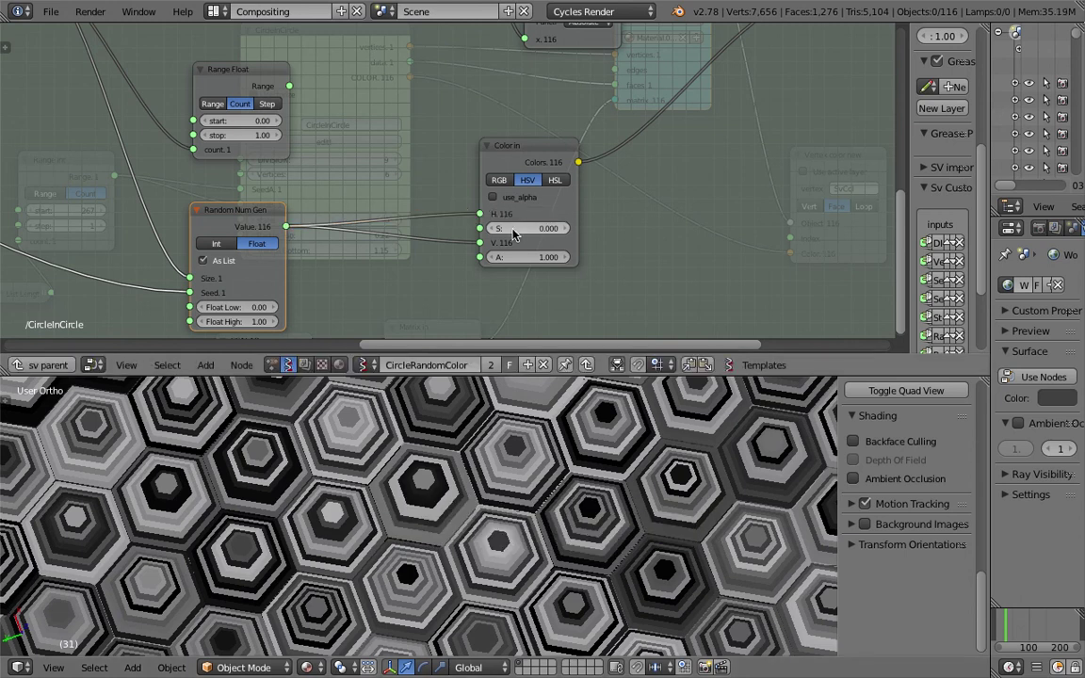
left_click_drag(528, 228, 567, 228)
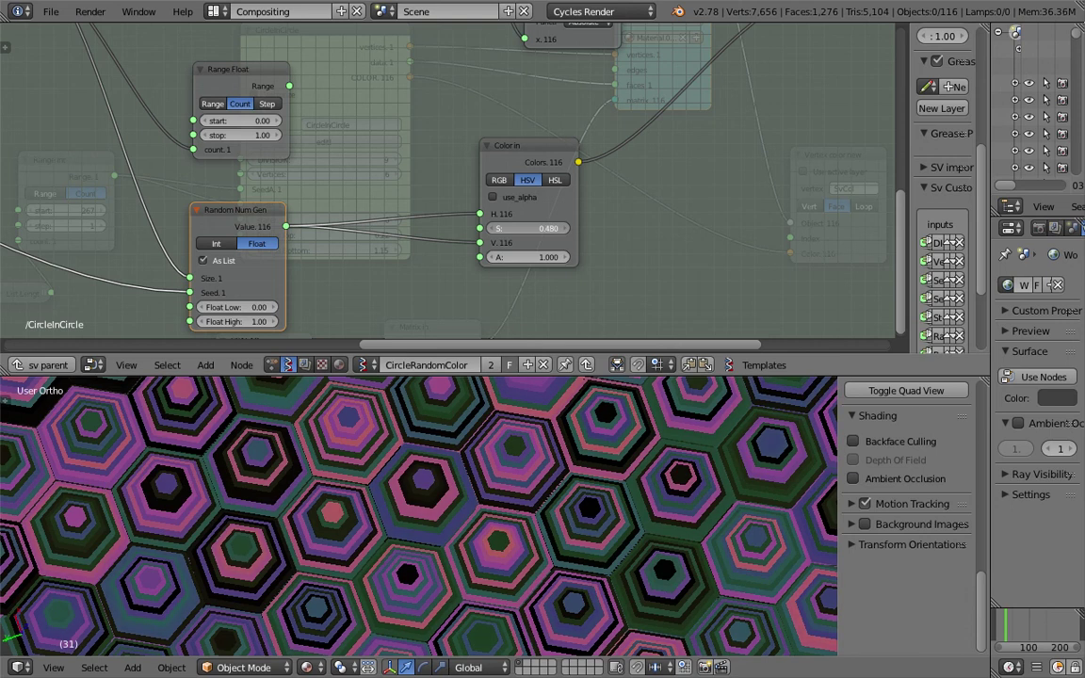
left_click_drag(521, 148, 541, 146)
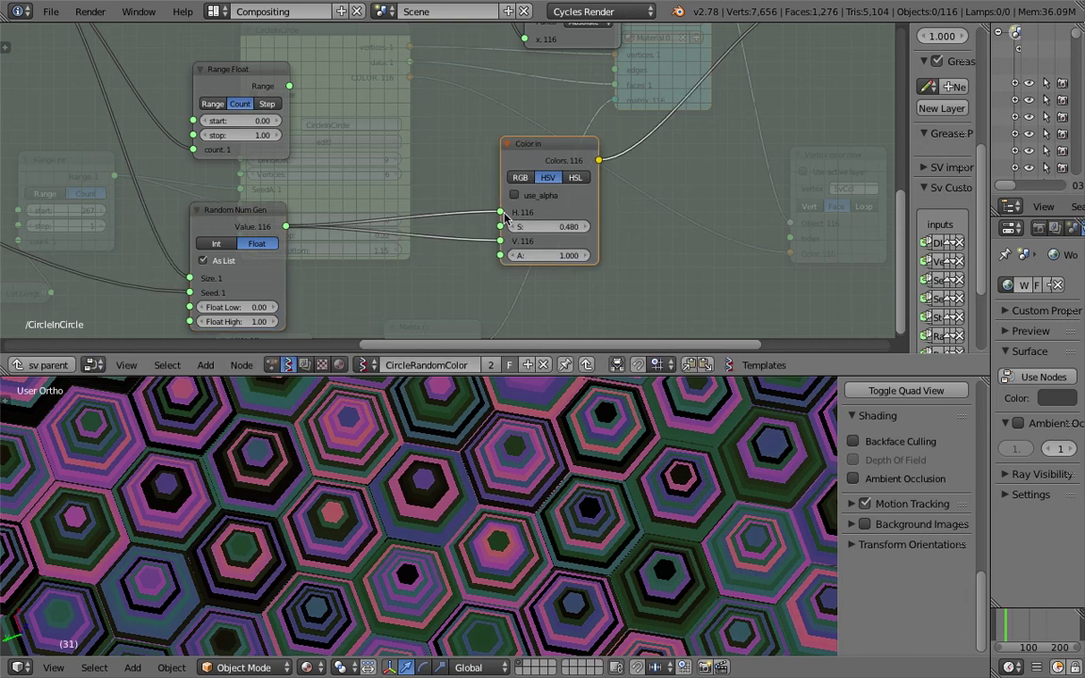
Step: Move the Random Num Gen node up under Range Float and return to the parent node tree
left_click_drag(246, 222, 247, 193)
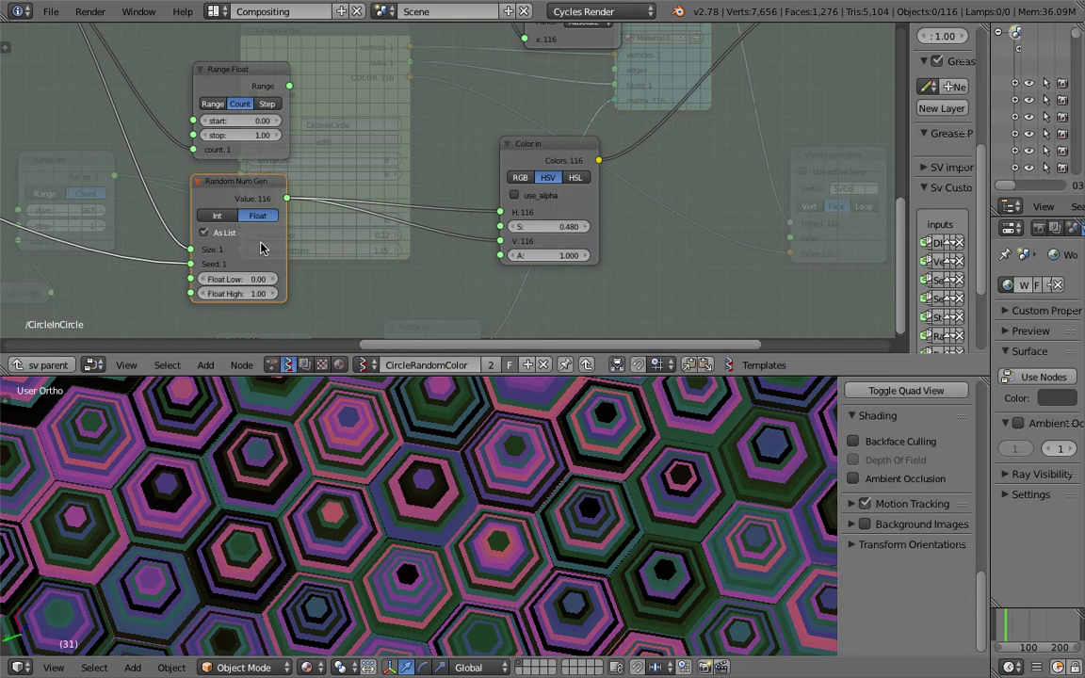
scroll(254, 248, "down", 2)
middle_click_drag(259, 252, 646, 249)
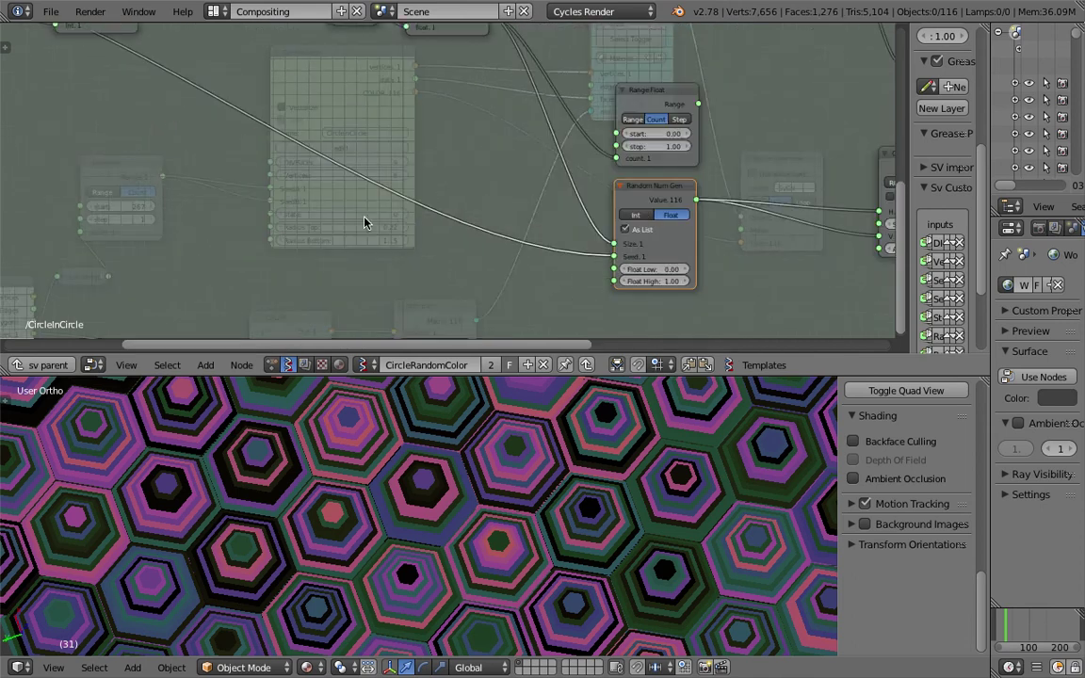
scroll(444, 296, "down", 2)
scroll(518, 483, "down", 3)
mouse_move(518, 482)
middle_mouse_down()
mouse_move(646, 501)
mouse_move(508, 482)
middle_mouse_up()
middle_click_drag(129, 117, 199, 154)
left_click(42, 369)
Step: Move the Bricks grid node away from List Length and set the Range Int start to 416
middle_click_drag(484, 202, 624, 134)
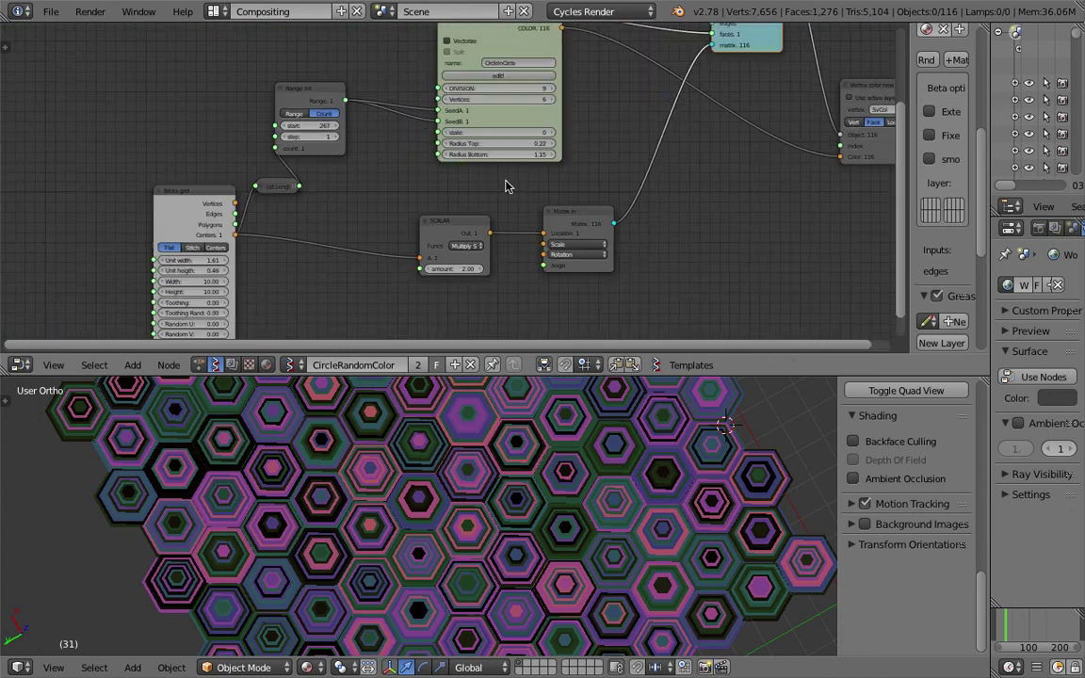
left_click_drag(195, 189, 165, 164)
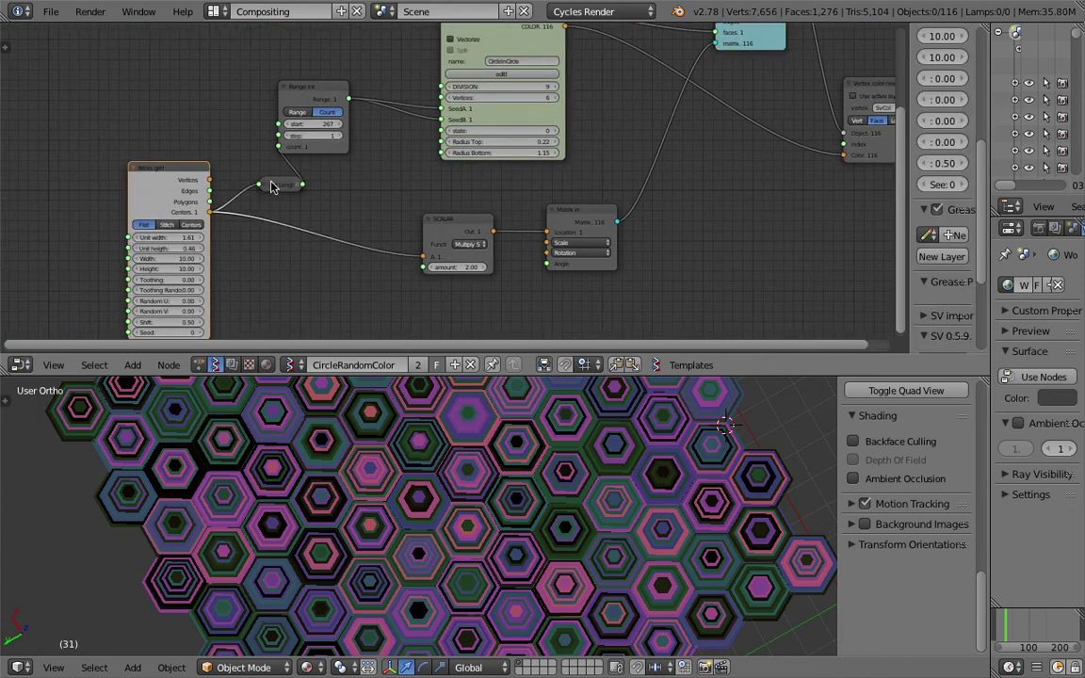
middle_click_drag(328, 219, 285, 267)
scroll(285, 267, "up", 3)
left_click_drag(222, 172, 318, 172)
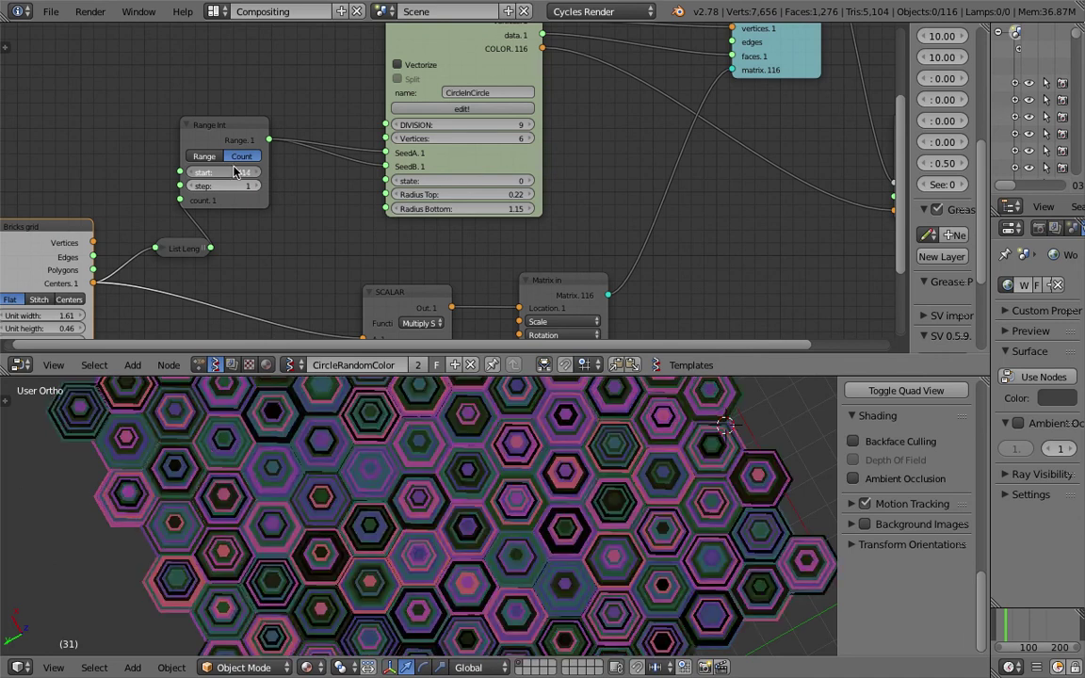
Step: Try state 1 on the CircleInCircle node and return it to 0
left_click(531, 181)
middle_click_drag(581, 486, 595, 487)
left_click(396, 182)
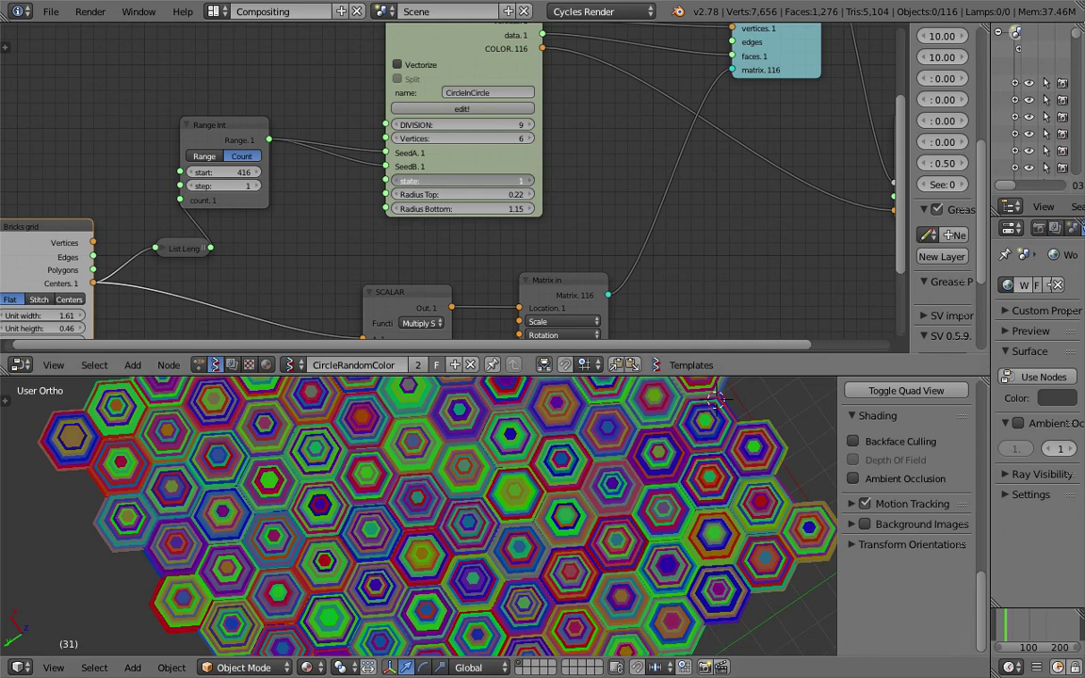
Step: Reopen the CircleInCircle monad for editing and cut the links from Random Num Gen to Color in's H and V inputs
left_click(431, 112)
middle_click_drag(584, 238, 371, 177)
middle_click_drag(409, 256, 163, 267)
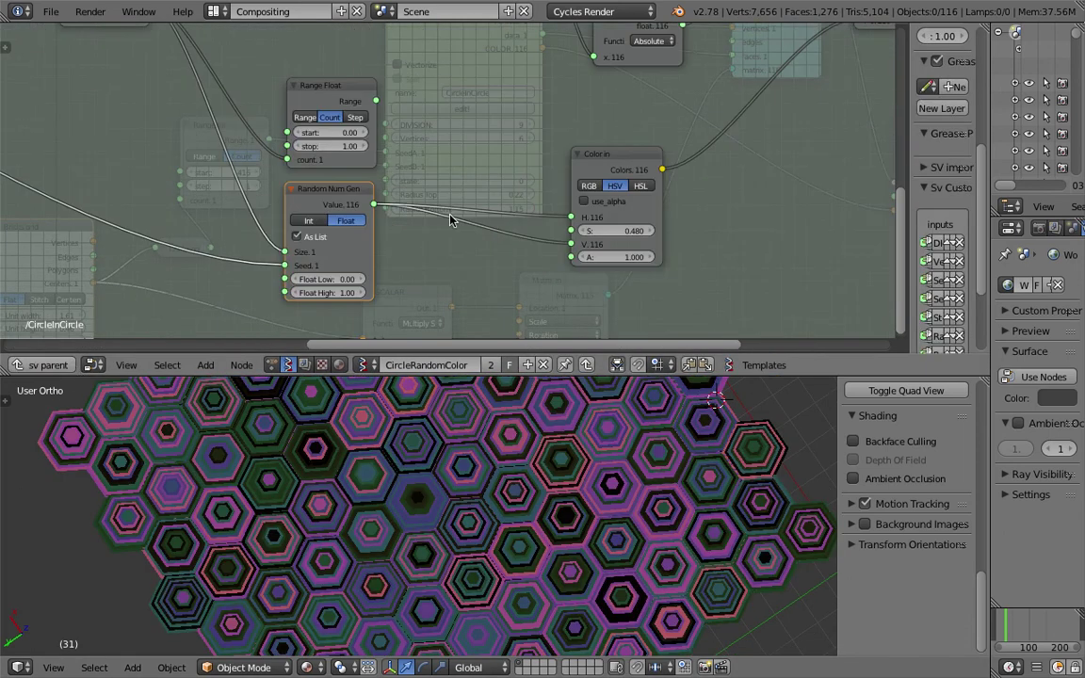
mouse_move(524, 206)
left_mouse_down("ctrl")
mouse_move(533, 217)
mouse_move(516, 245)
left_mouse_up("ctrl")
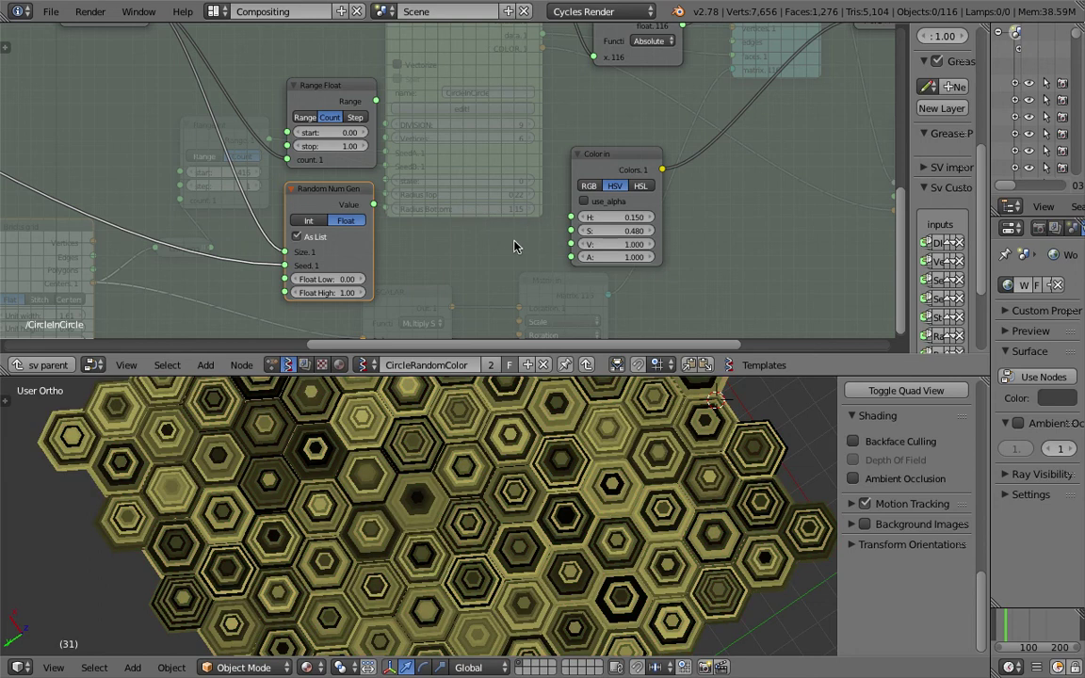
Step: Set Color in's S to 1 and link Random Num Gen's Value to its H input
left_click(601, 232)
type("1")
left_click_drag(380, 207, 619, 222)
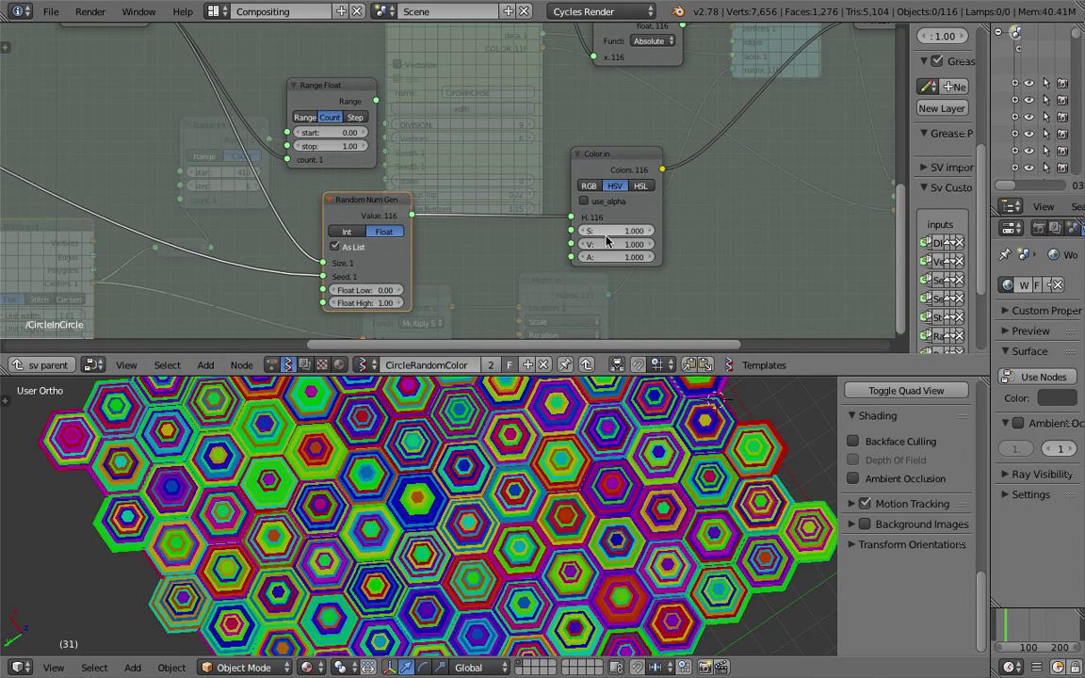
middle_click_drag(550, 405, 515, 493)
scroll(482, 509, "up", 2)
scroll(518, 469, "down", 1)
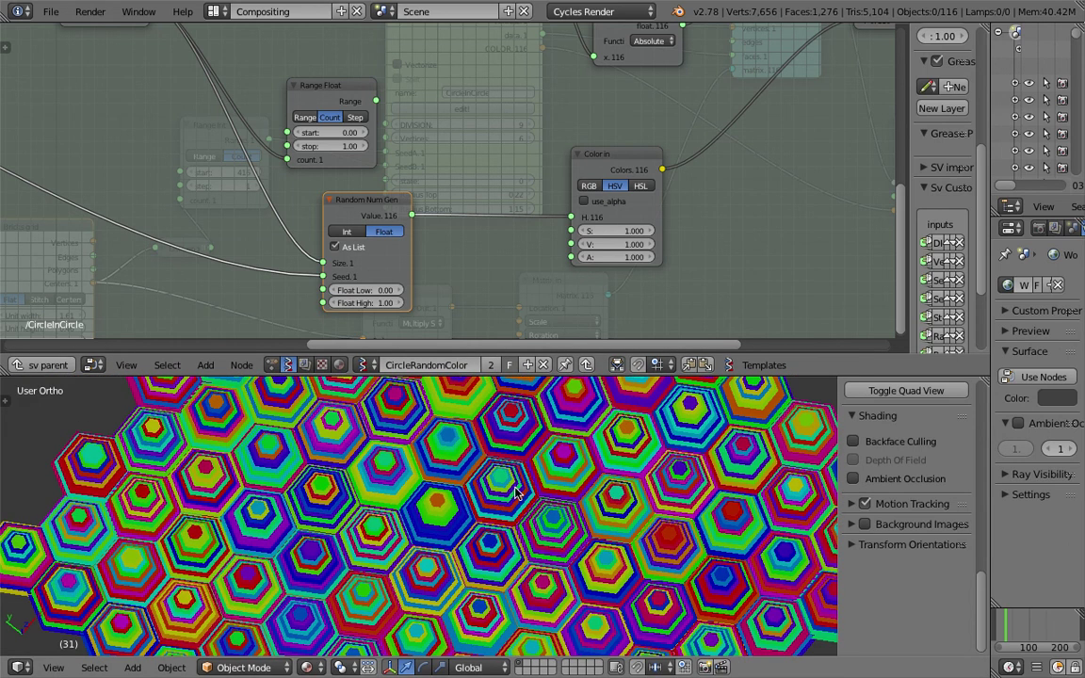